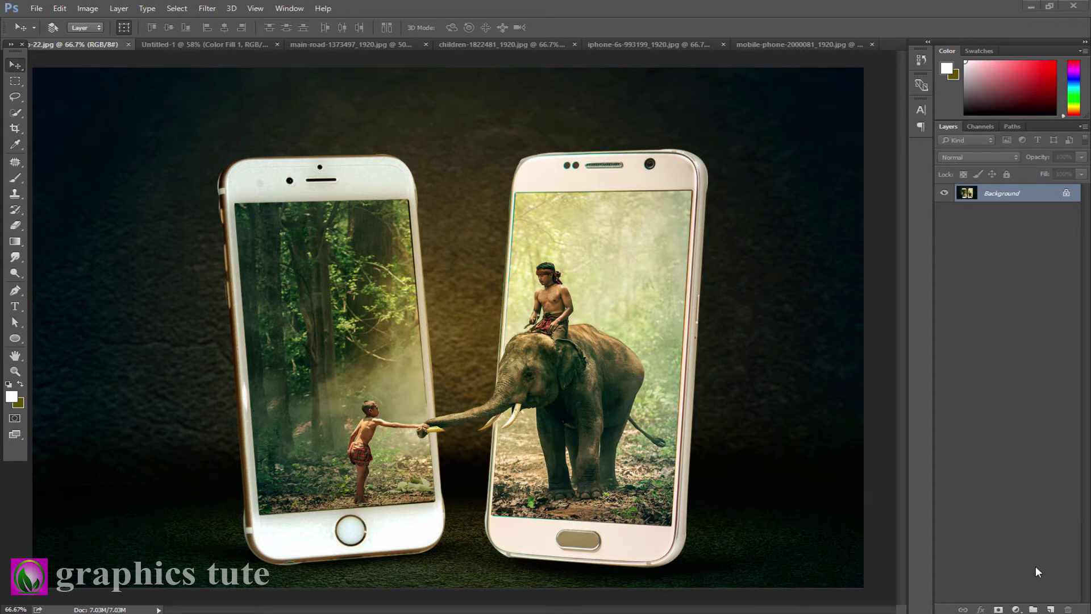
Switch to the grey Untitled-1 document to preview the finished phone composite
left_click(186, 49)
Unlock the road texture's Background layer and drag it into Untitled-1
left_click(331, 44)
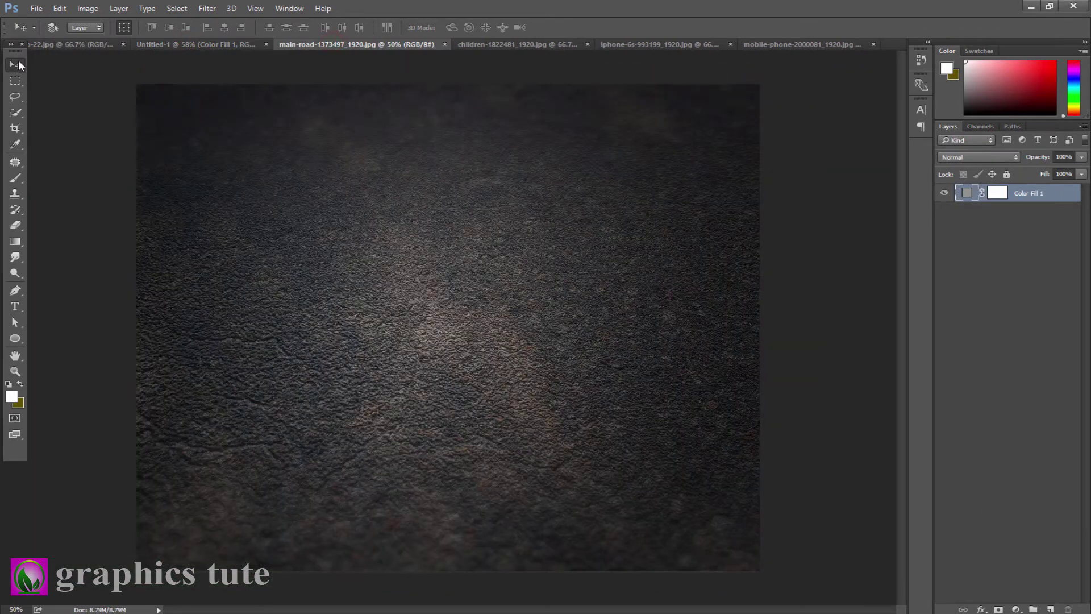
left_click(1065, 195)
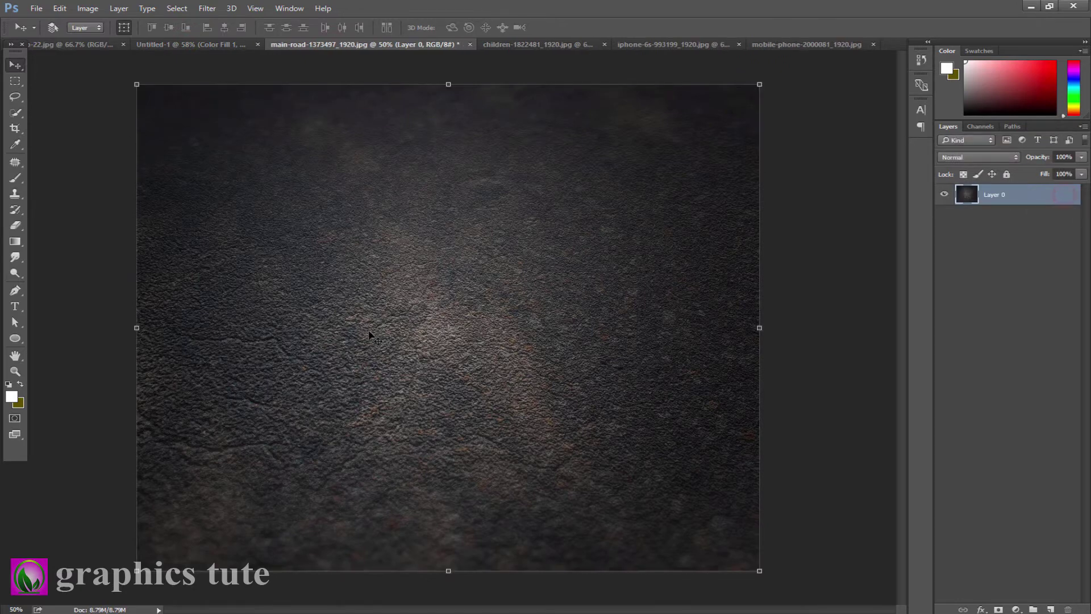
mouse_move(397, 336)
left_mouse_down()
mouse_move(211, 45)
mouse_move(780, 410)
left_mouse_up()
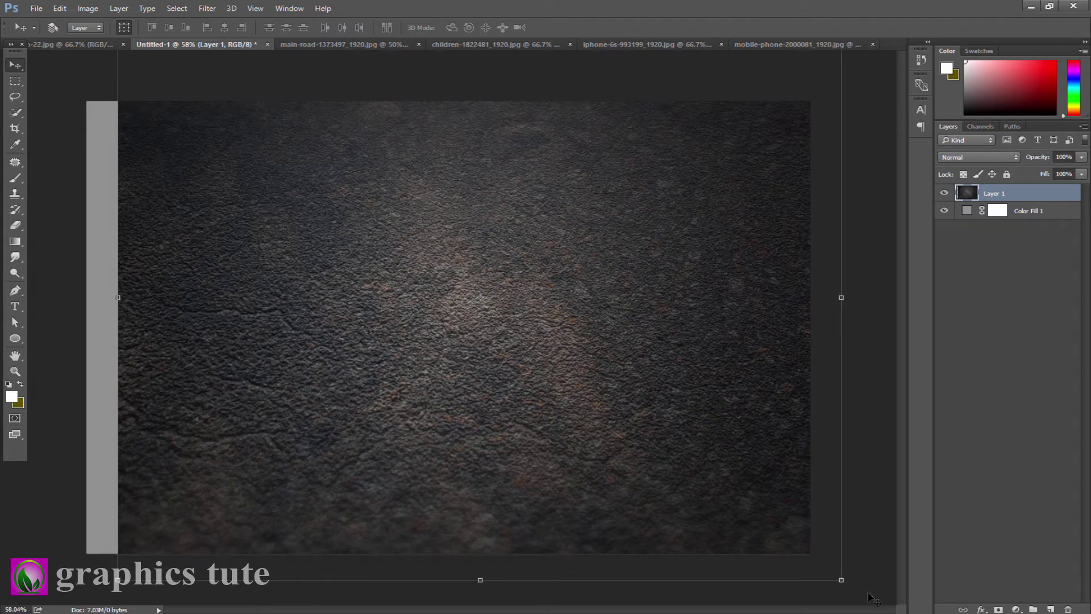
Scale and stretch the road texture to 107.34% × 81.94% across the canvas's upper area
key("shift+Left")
key("shift+Left")
key("shift+Left")
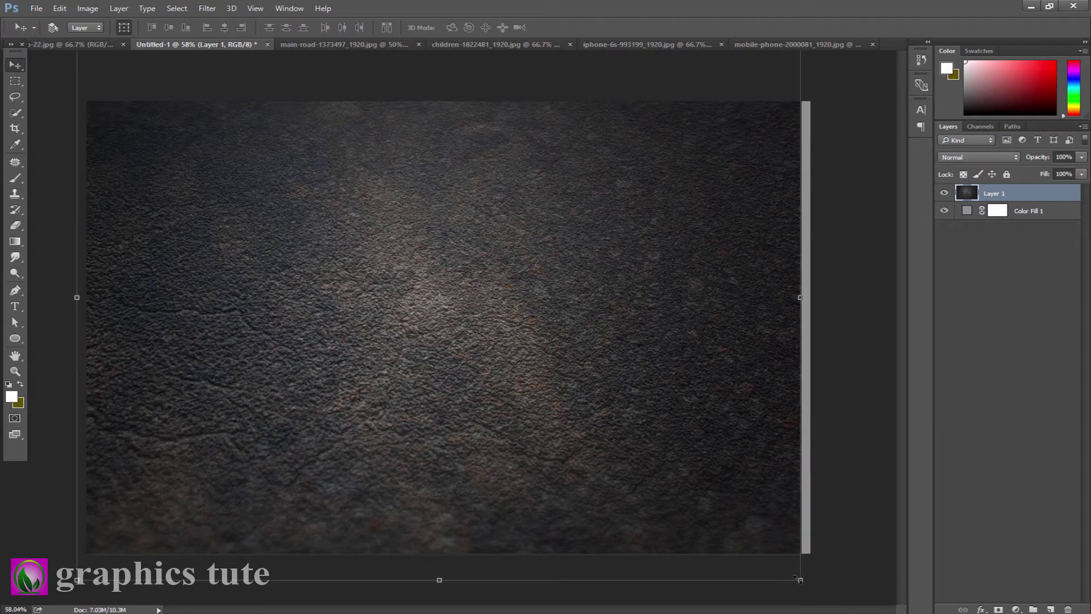
left_click_drag(799, 579, 675, 422)
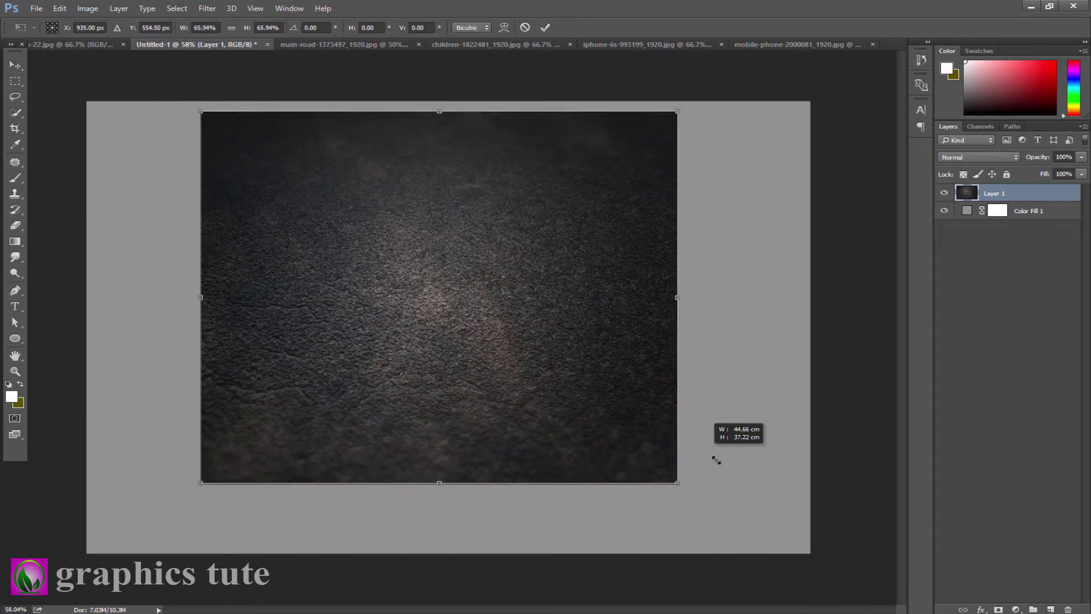
left_click_drag(673, 324, 673, 308)
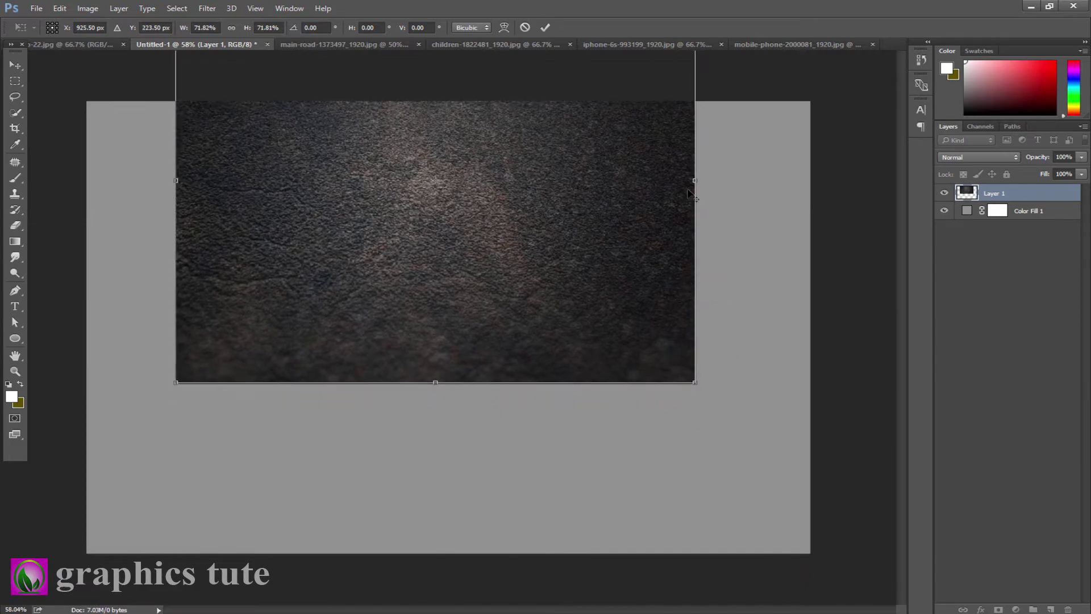
left_click_drag(697, 179, 823, 180)
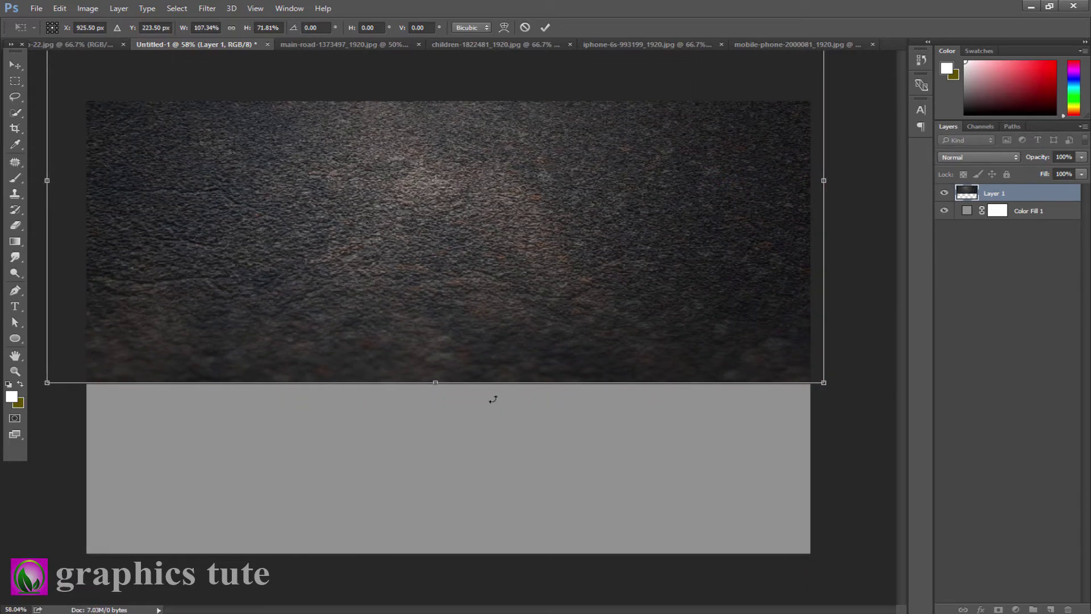
left_click_drag(508, 307, 513, 376)
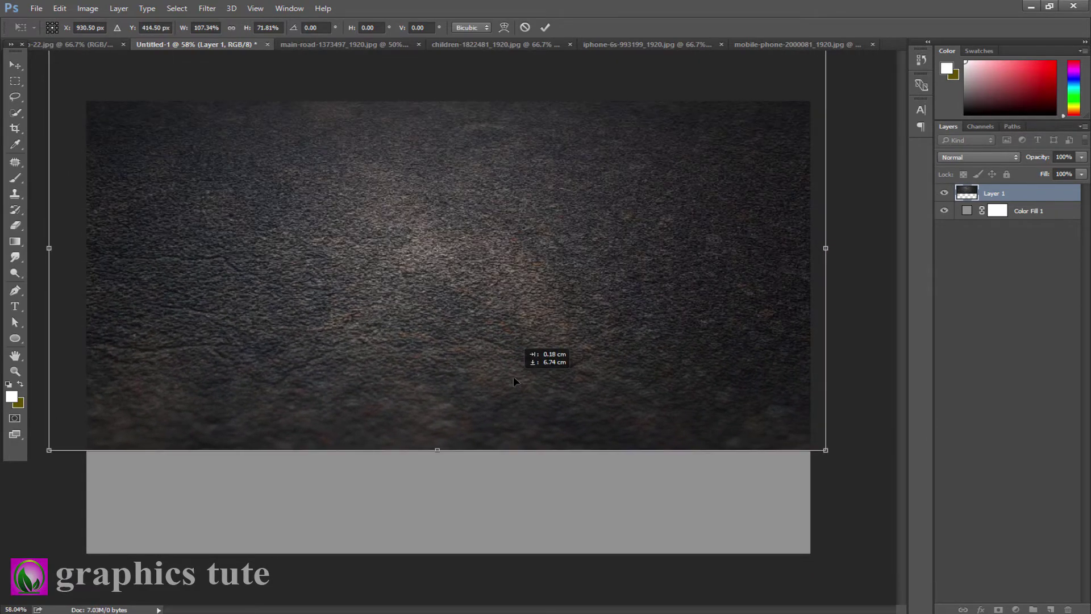
left_click_drag(438, 456, 439, 478)
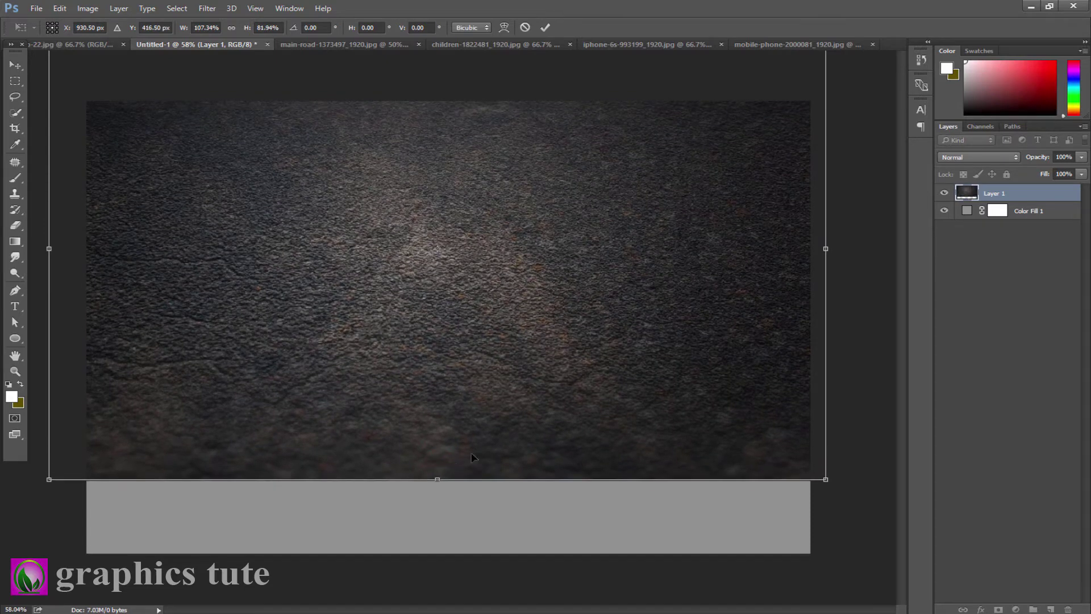
left_click_drag(487, 440, 487, 418)
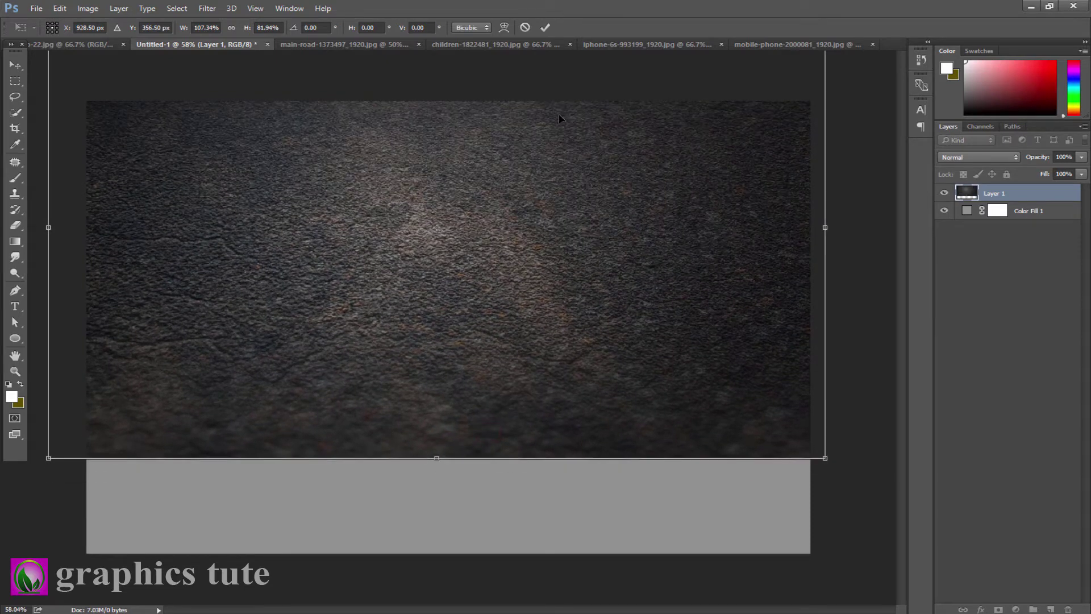
left_click(546, 27)
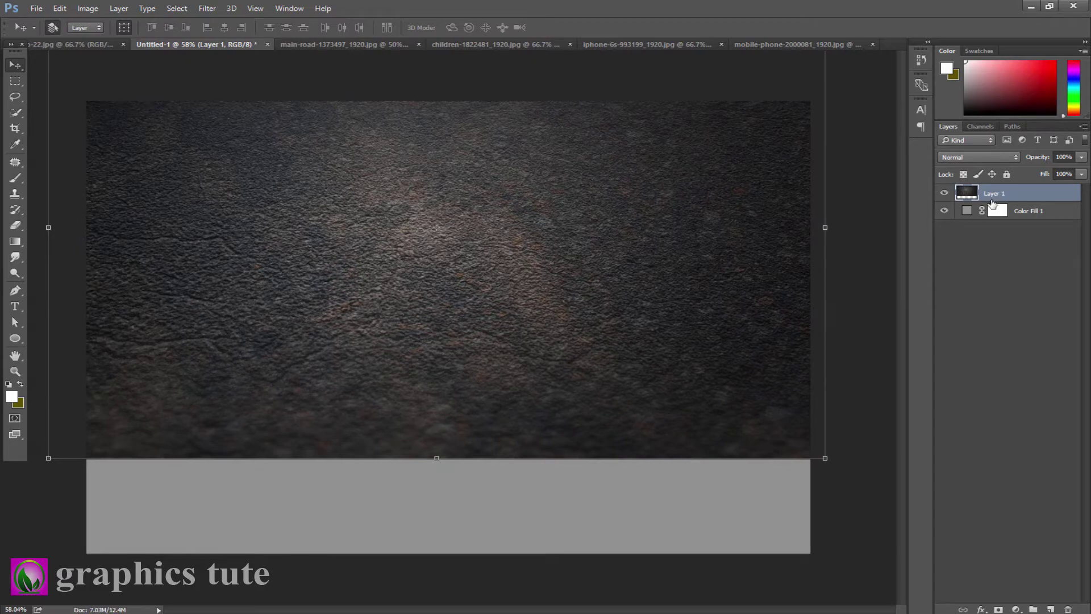
Duplicate the texture and squash the copy into a thin strip at the canvas bottom
key("ctrl+j")
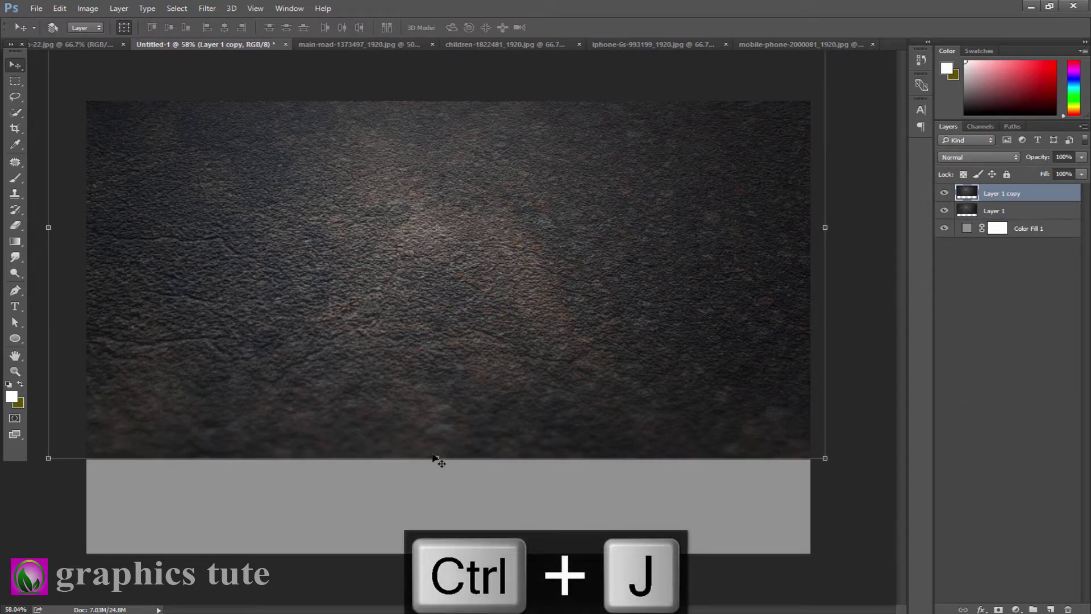
left_click_drag(438, 459, 438, 305)
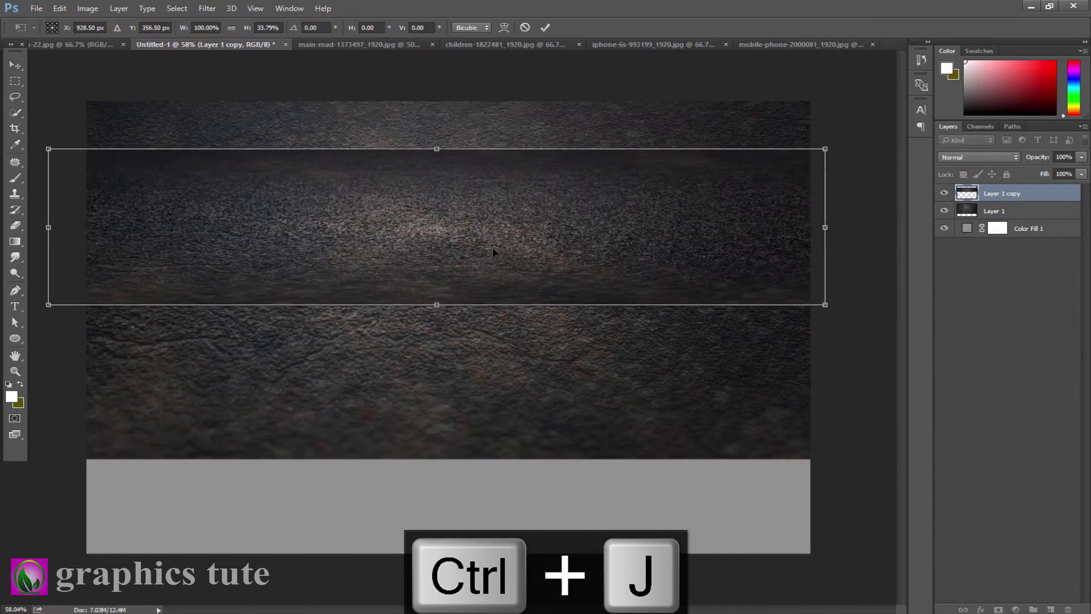
mouse_move(502, 271)
left_mouse_down()
mouse_move(526, 503)
mouse_move(493, 502)
left_mouse_up()
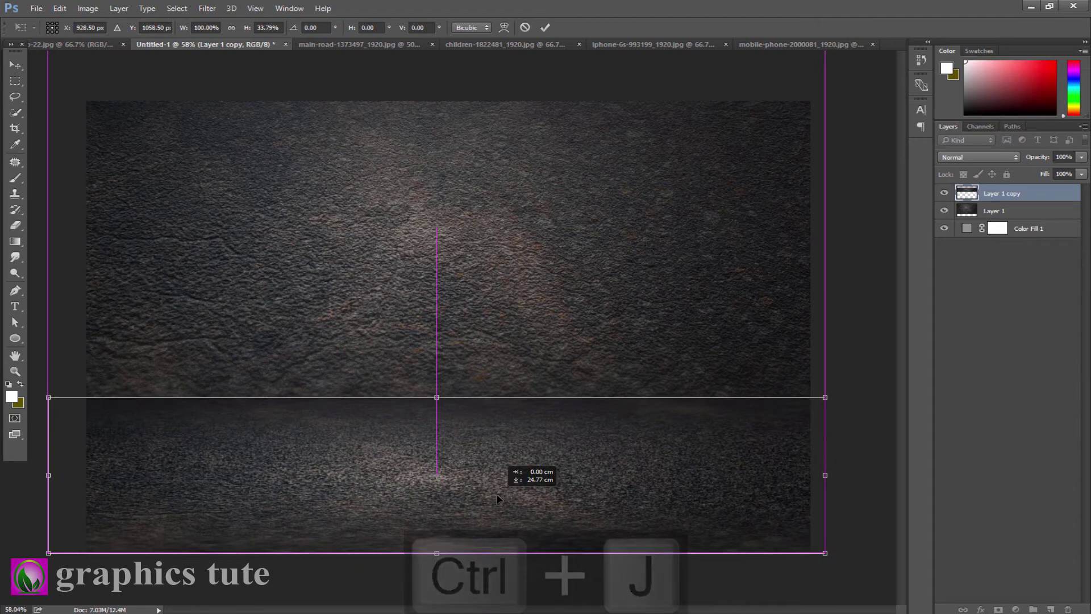
left_click(547, 27)
Apply a Perspective transform widening the strip's base into a stage floor
key("z")
left_click_drag(591, 440, 550, 350)
left_click(19, 67)
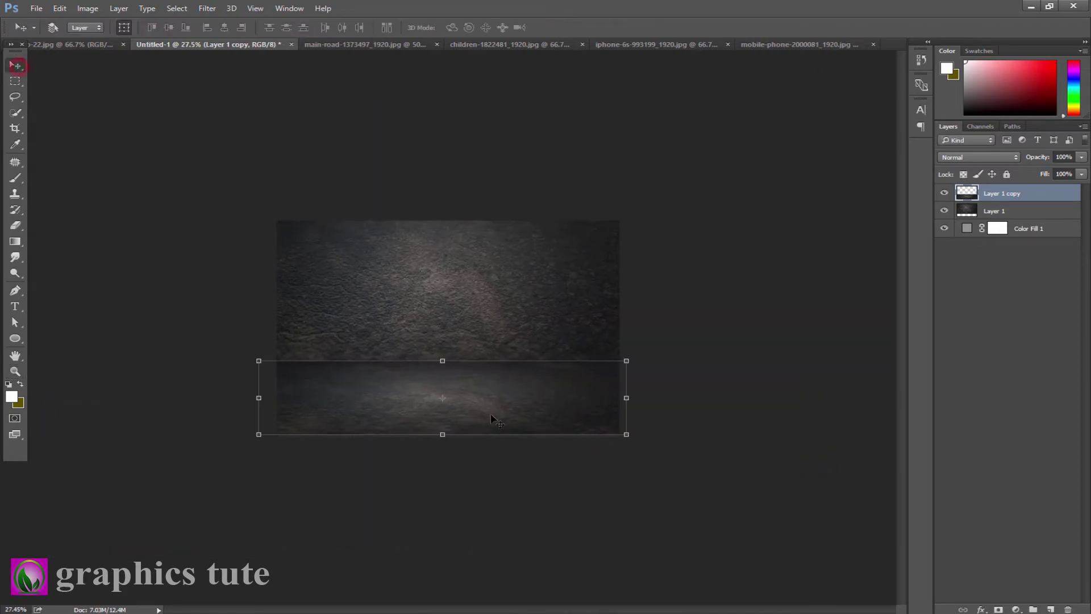
key("ctrl+t")
right_click(446, 397)
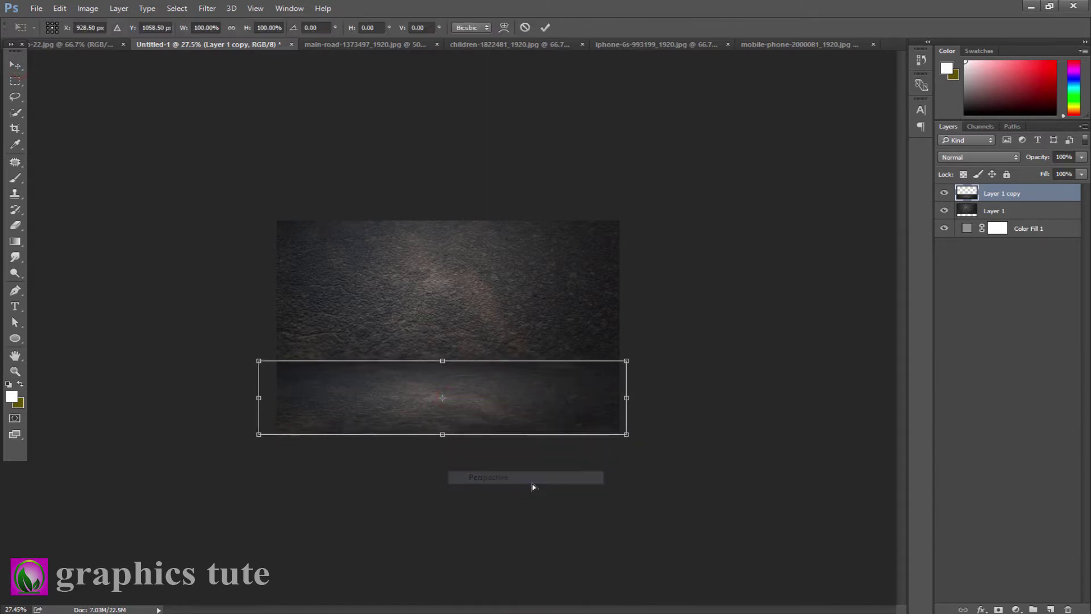
mouse_move(626, 435)
left_mouse_down()
mouse_move(730, 450)
mouse_move(774, 438)
left_mouse_up()
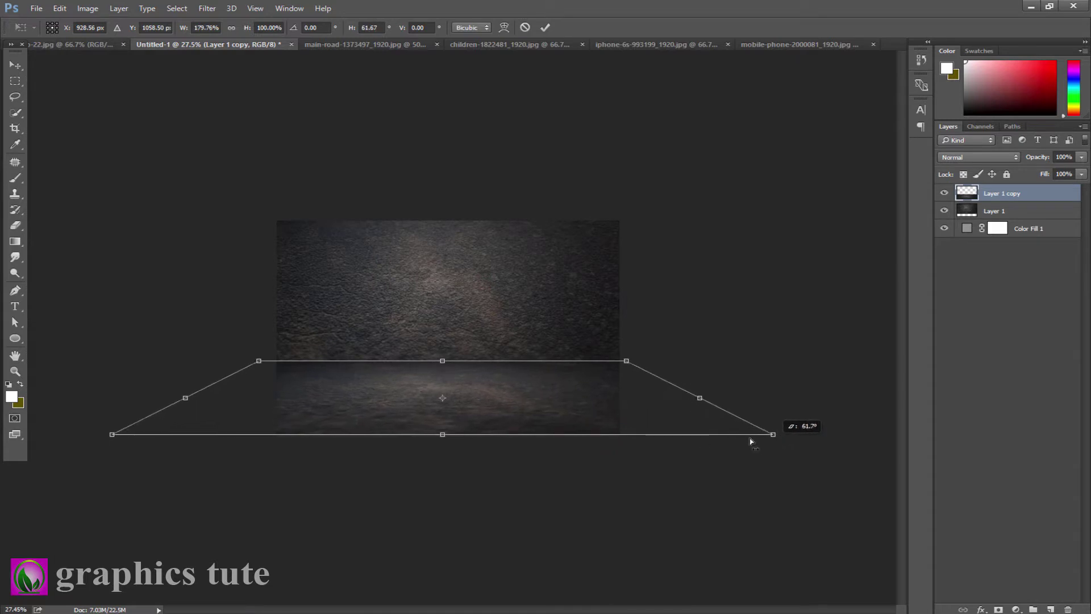
right_click(476, 394)
left_click(535, 402)
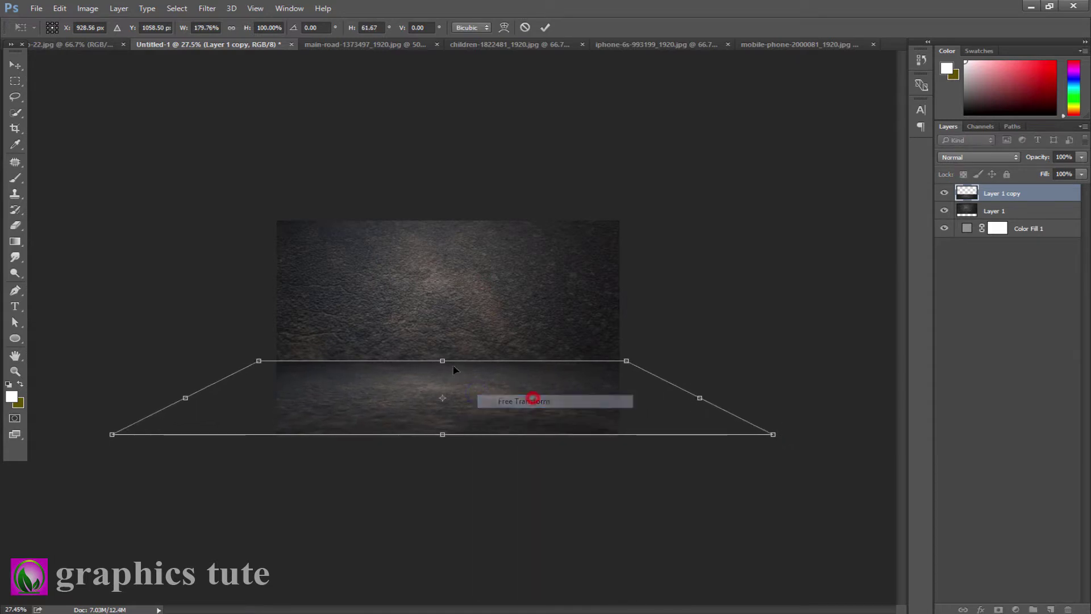
left_click_drag(443, 361, 447, 369)
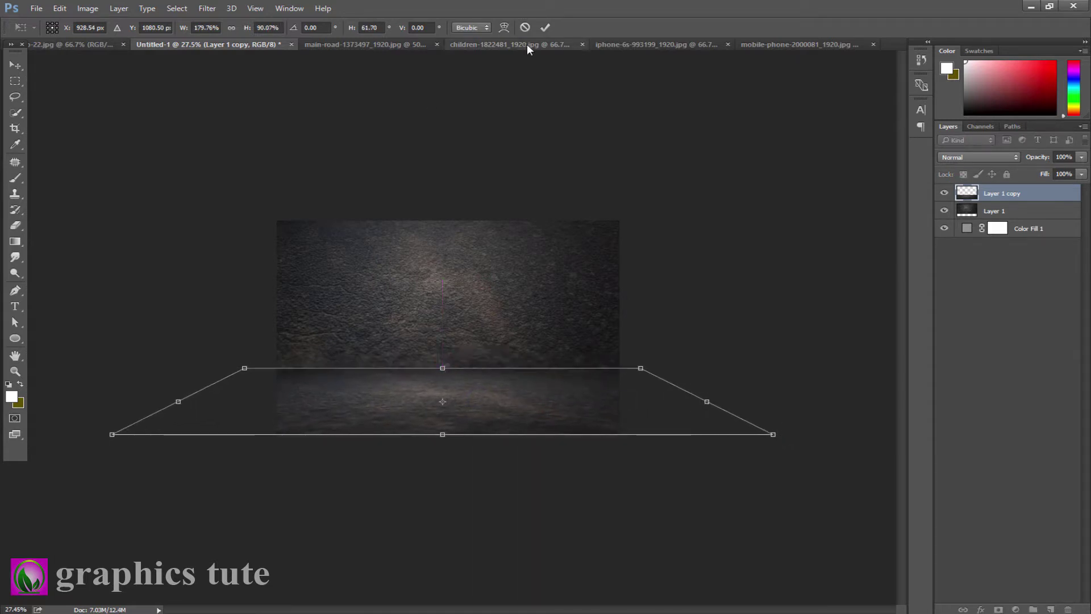
left_click(545, 28)
key("z")
left_click_drag(459, 373, 504, 398)
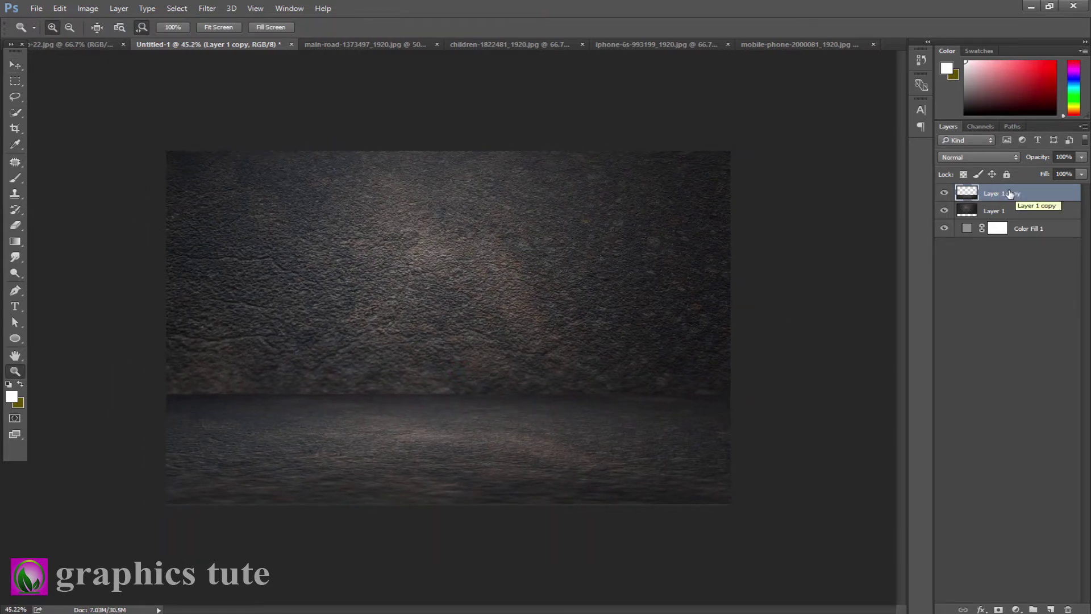
Toggle the floor and wall layers to check them, then move the wall to close the seam
key("v")
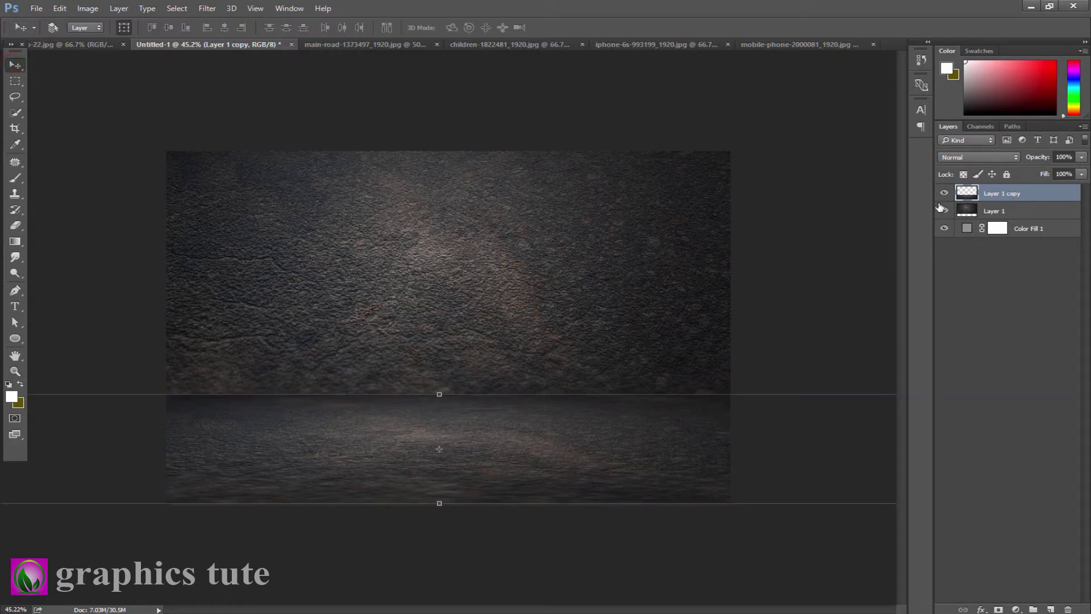
left_click(944, 193)
left_click(944, 193)
left_click(944, 192)
left_click(944, 211)
left_click(990, 211)
left_click_drag(516, 298, 525, 275)
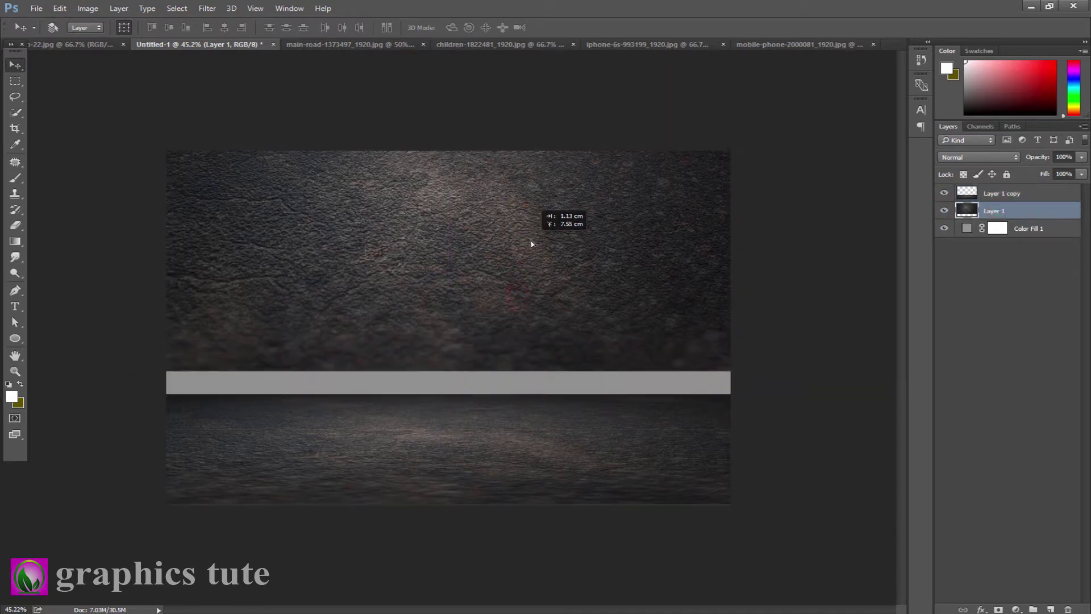
Review the Color Fill, wall and floor layers, then add a new empty Layer 2 on top
key("ctrl+t")
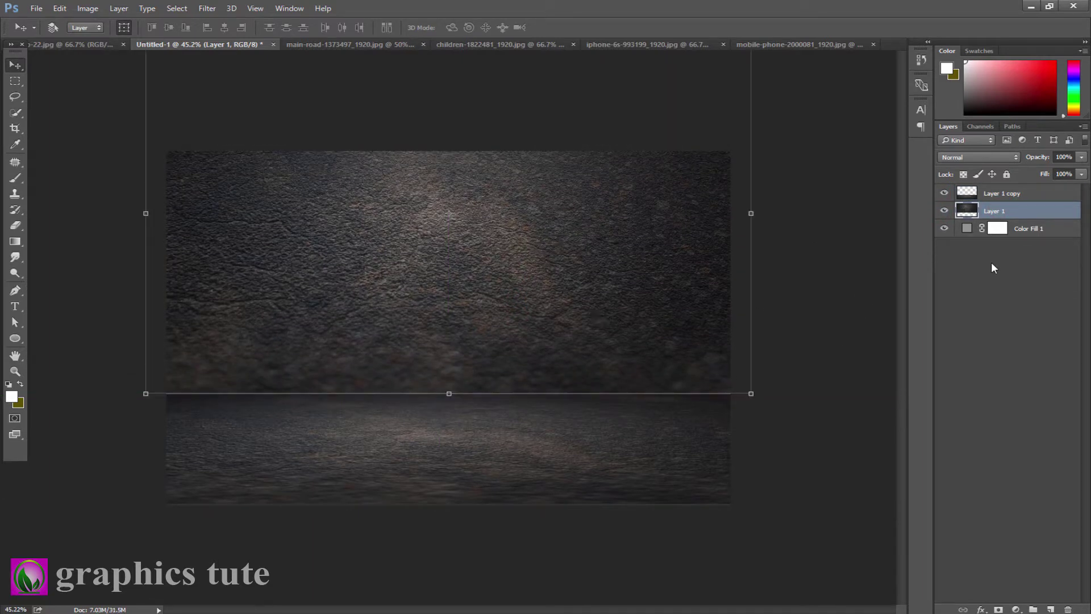
left_click(1021, 230)
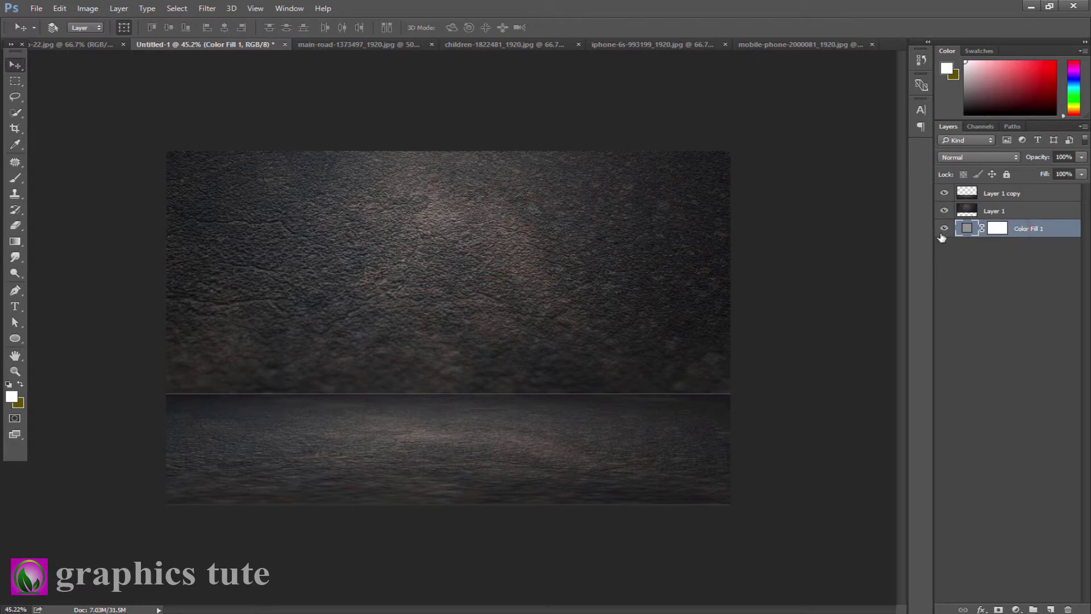
left_click(989, 211)
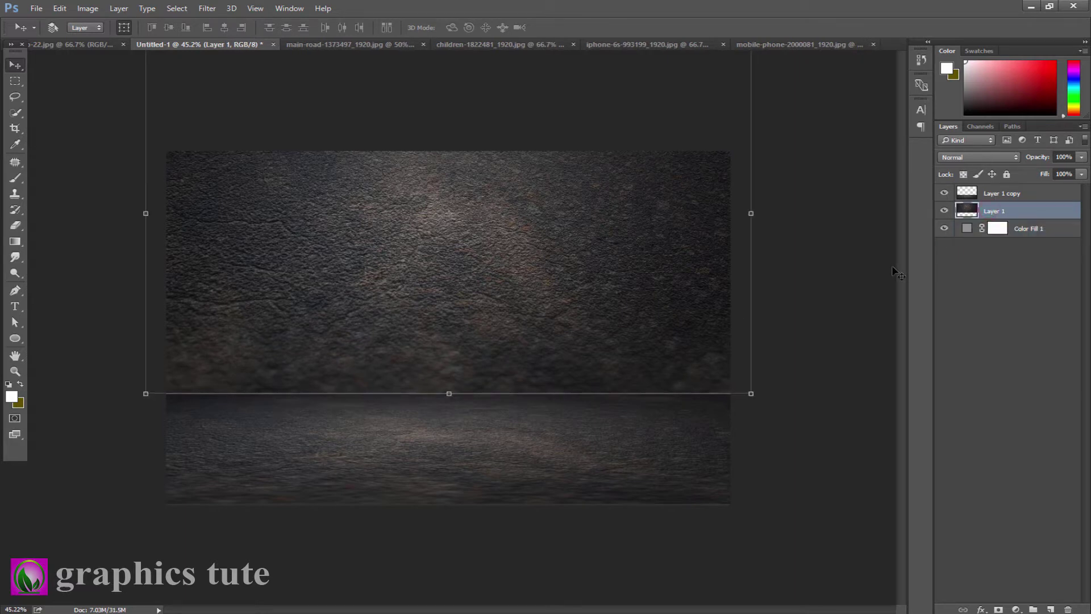
left_click(1018, 228)
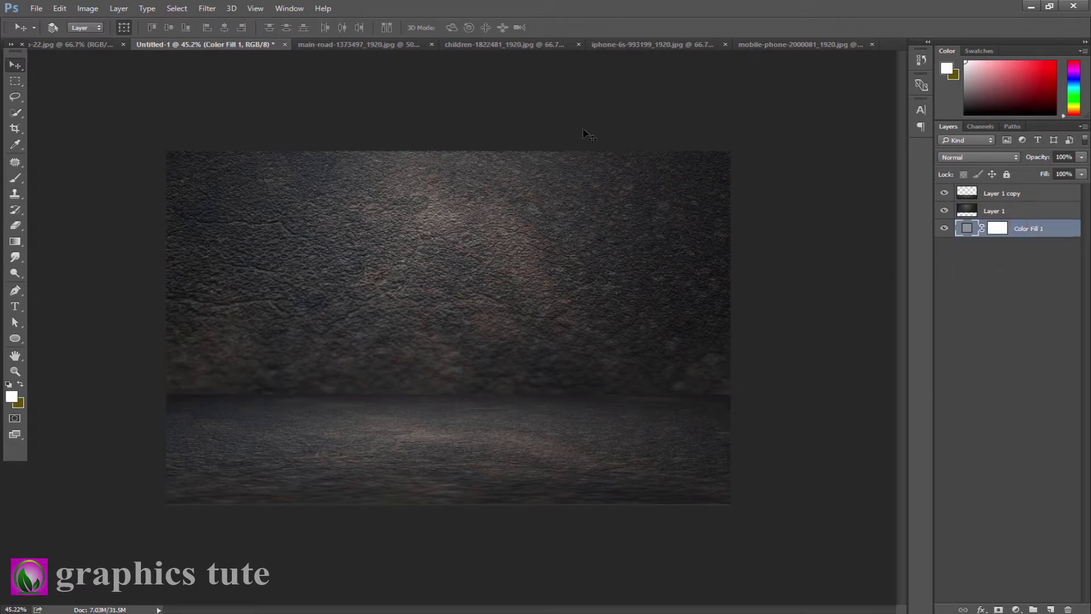
left_click(1021, 194)
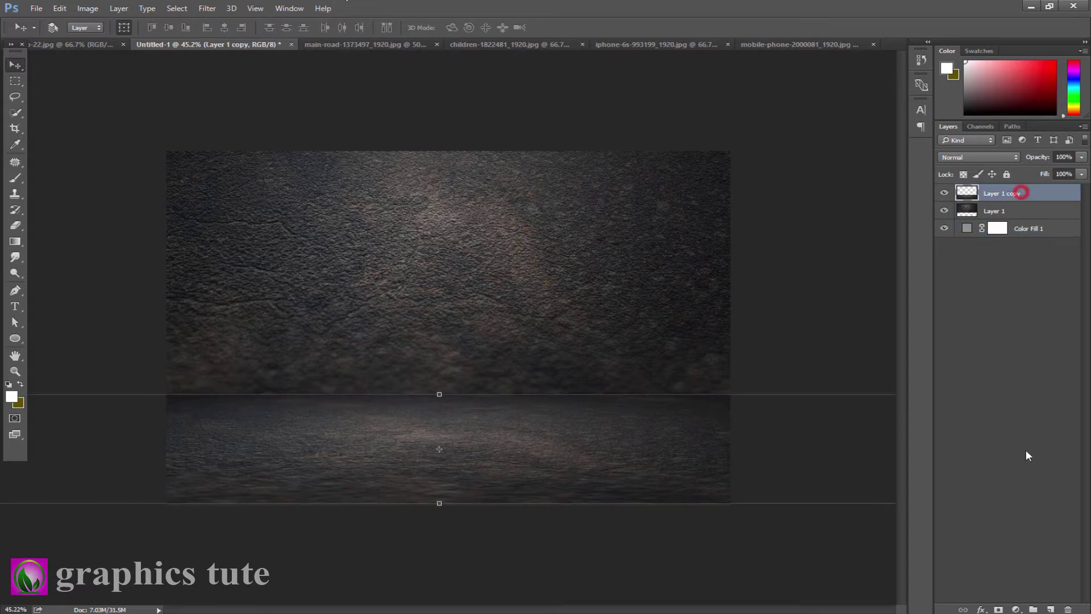
left_click(1050, 609)
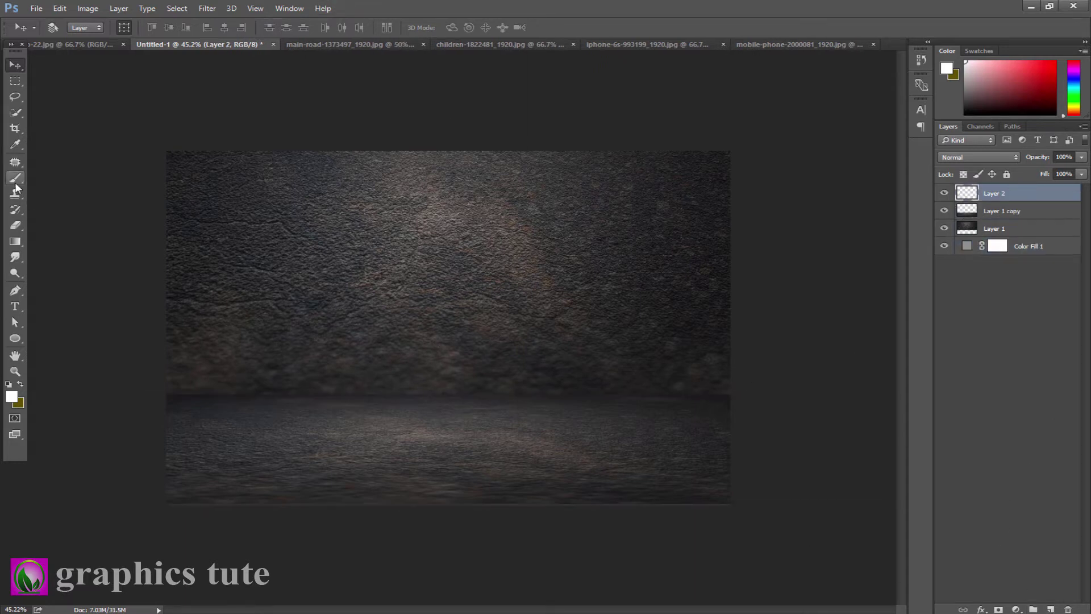
Paint a soft black stroke along the wall–floor horizon with a 300 px brush
left_click(15, 177)
left_click(8, 385)
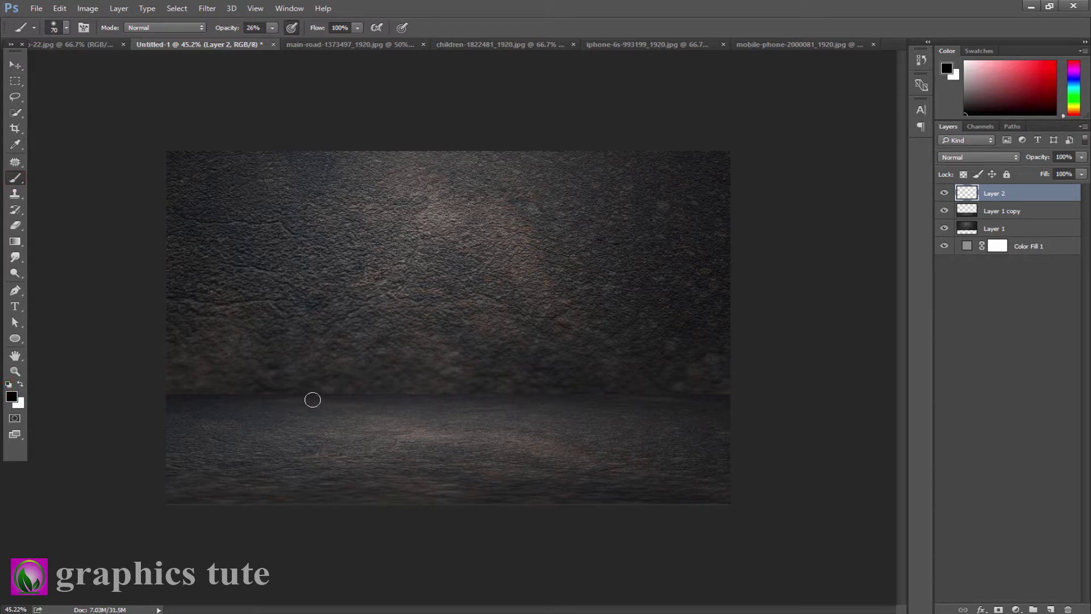
key("bracketright")
key("bracketright")
key("bracketright")
left_click_drag(186, 394, 840, 369)
left_click_drag(738, 385, 111, 372)
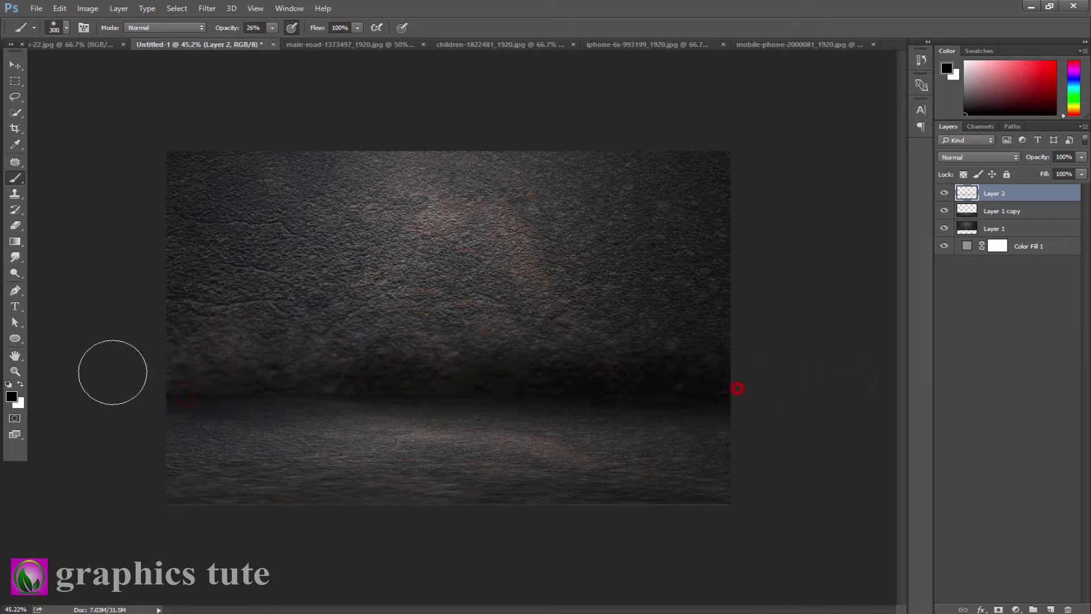
left_click_drag(181, 402, 623, 421)
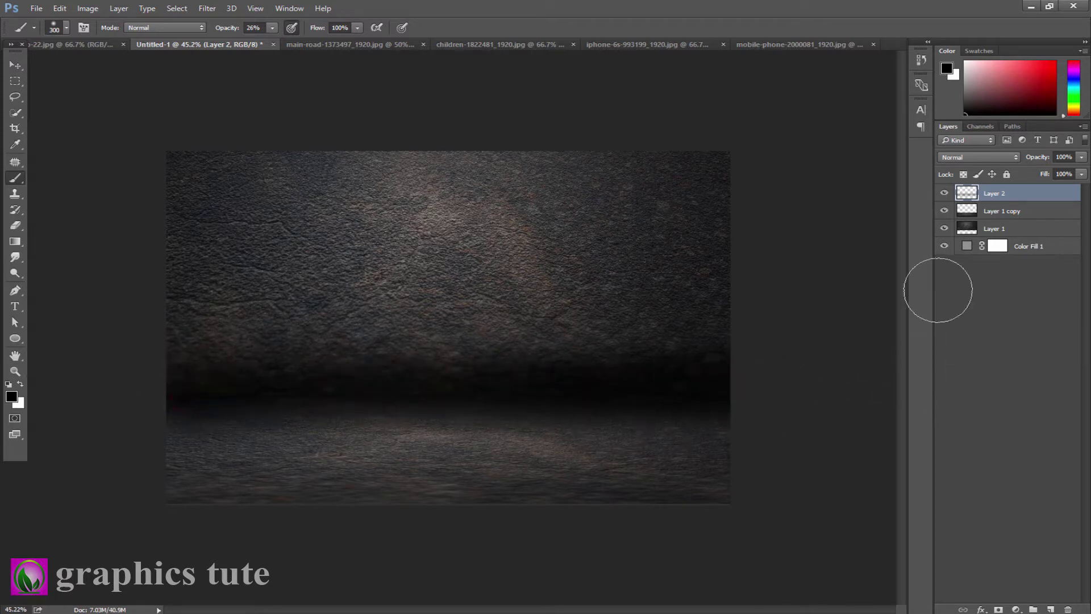
Lower Layer 2's opacity to 41%
left_click_drag(1043, 160, 1015, 163)
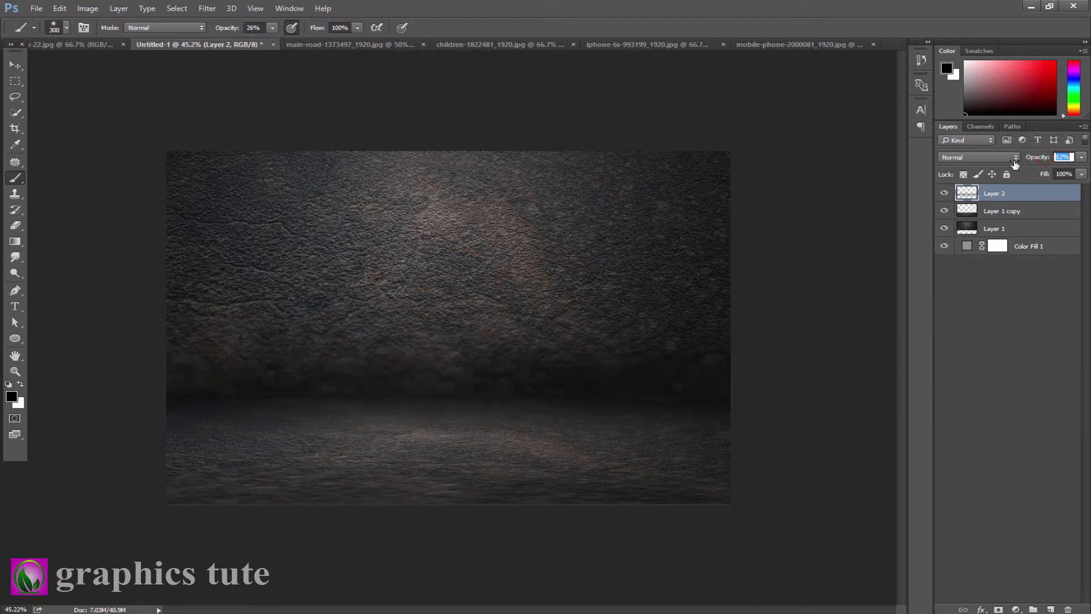
left_click_drag(360, 420, 615, 419)
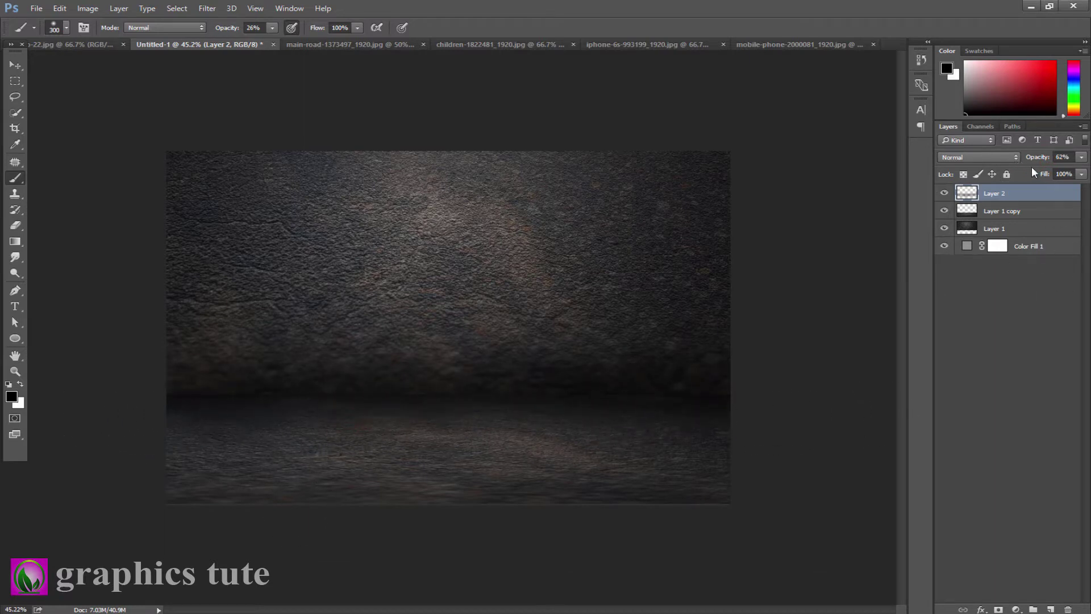
left_click_drag(1027, 155, 1022, 160)
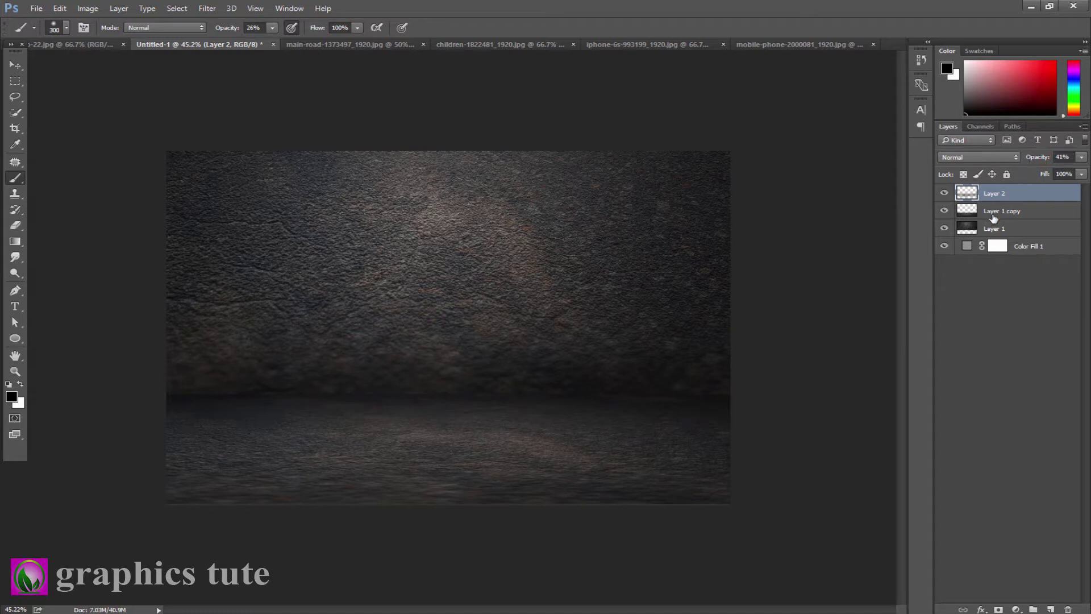
Add a Color Balance clipped to Layer 1 copy, shifting the floor toward cyan and green
left_click(991, 212)
left_click(1016, 610)
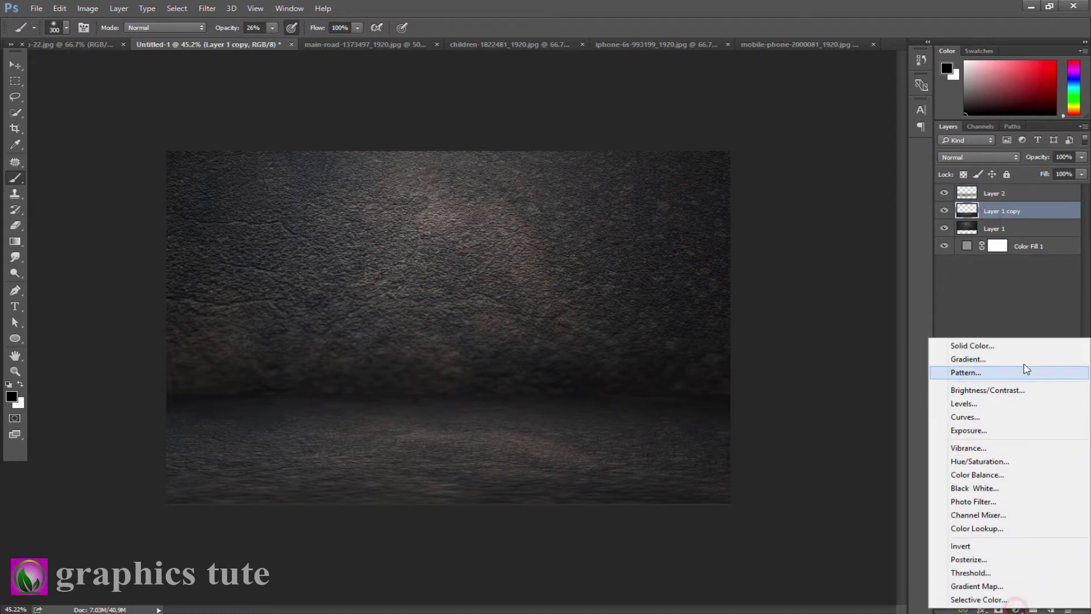
left_click(995, 474)
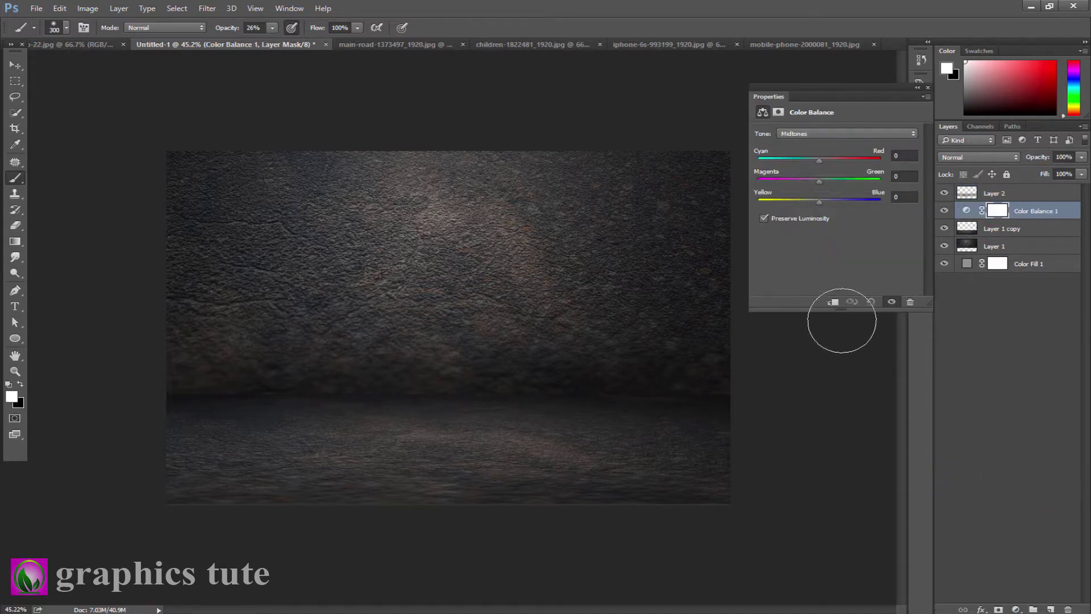
left_click(832, 303)
mouse_move(817, 161)
left_mouse_down()
mouse_move(808, 159)
mouse_move(836, 181)
mouse_move(816, 201)
left_mouse_up()
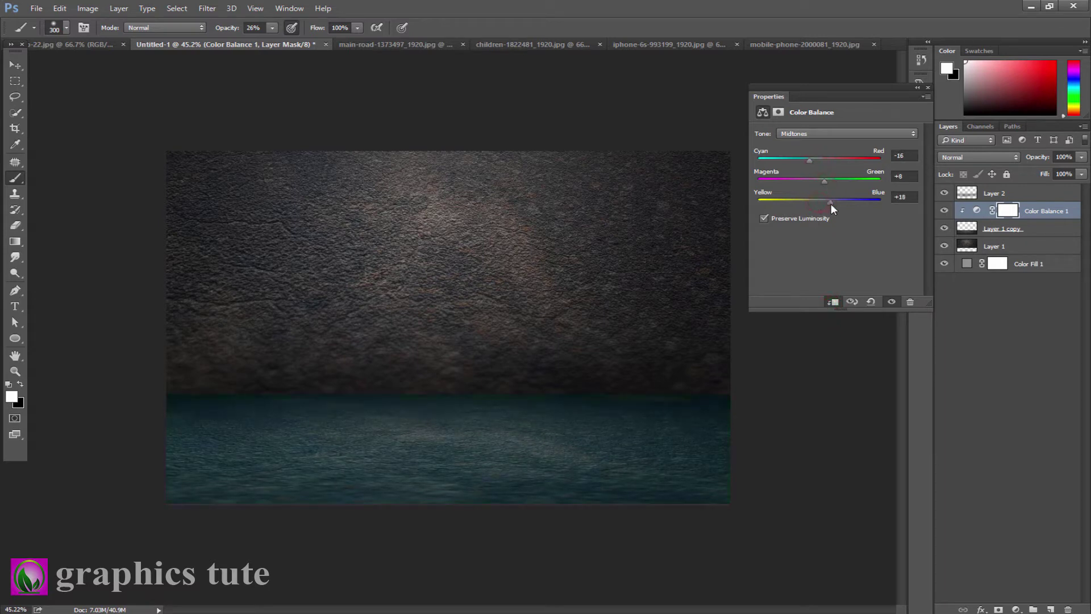
left_click(927, 89)
Add a clipped Brightness/Contrast adjustment that darkens the floor
left_click(1017, 610)
left_click(1014, 390)
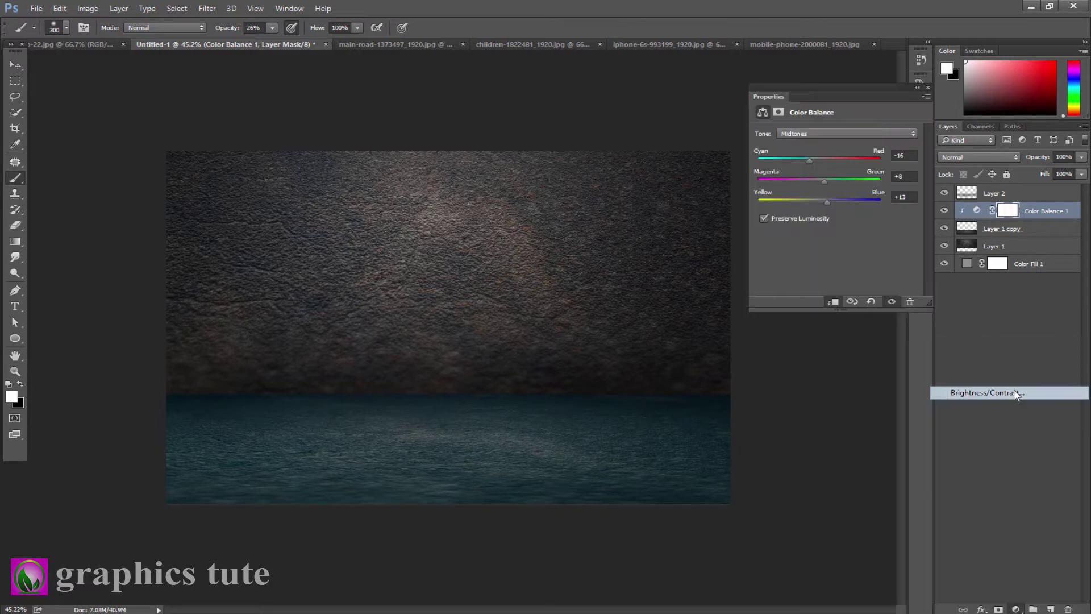
left_click(834, 302)
left_click_drag(834, 165, 785, 168)
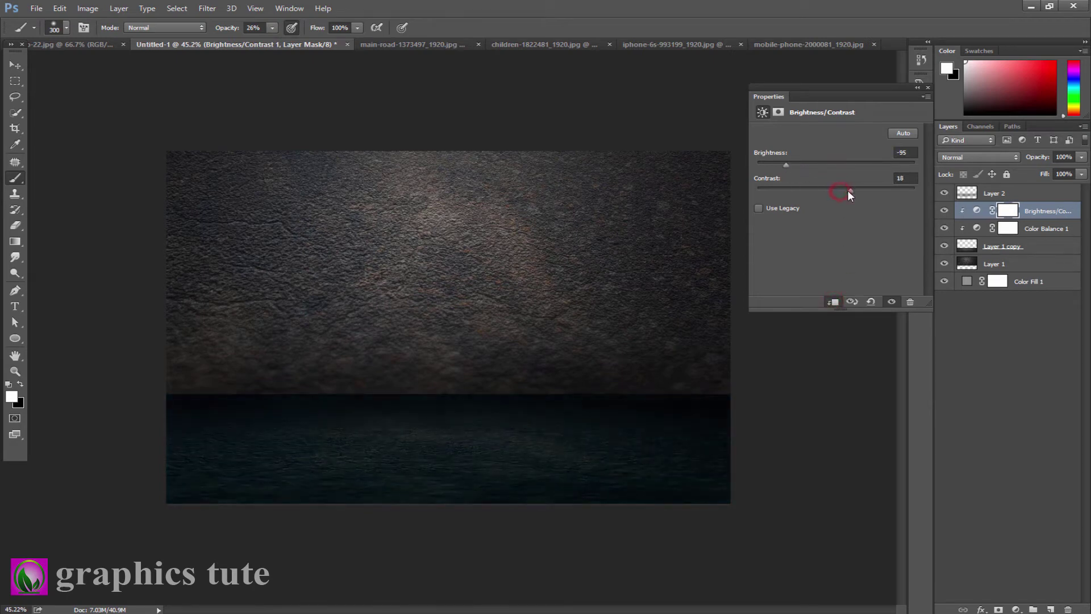
left_click(1014, 214)
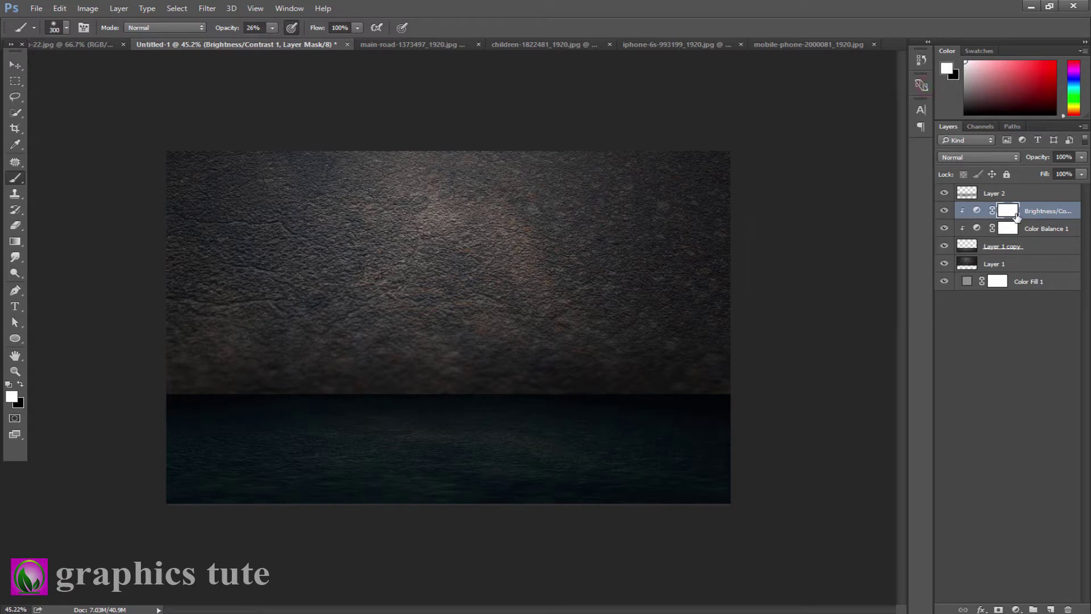
Brush black on the adjustment mask with a 600 px brush to lighten the floor near the horizon
left_click(20, 385)
key("bracketright")
key("bracketright")
key("bracketright")
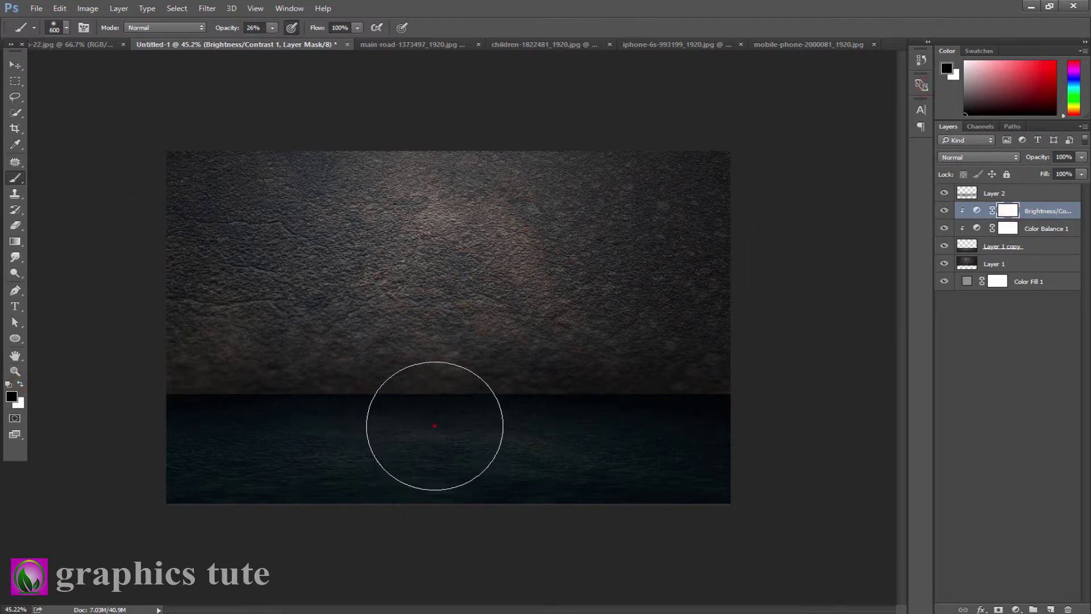
mouse_move(435, 425)
left_mouse_down()
mouse_move(475, 409)
mouse_move(328, 407)
left_mouse_up()
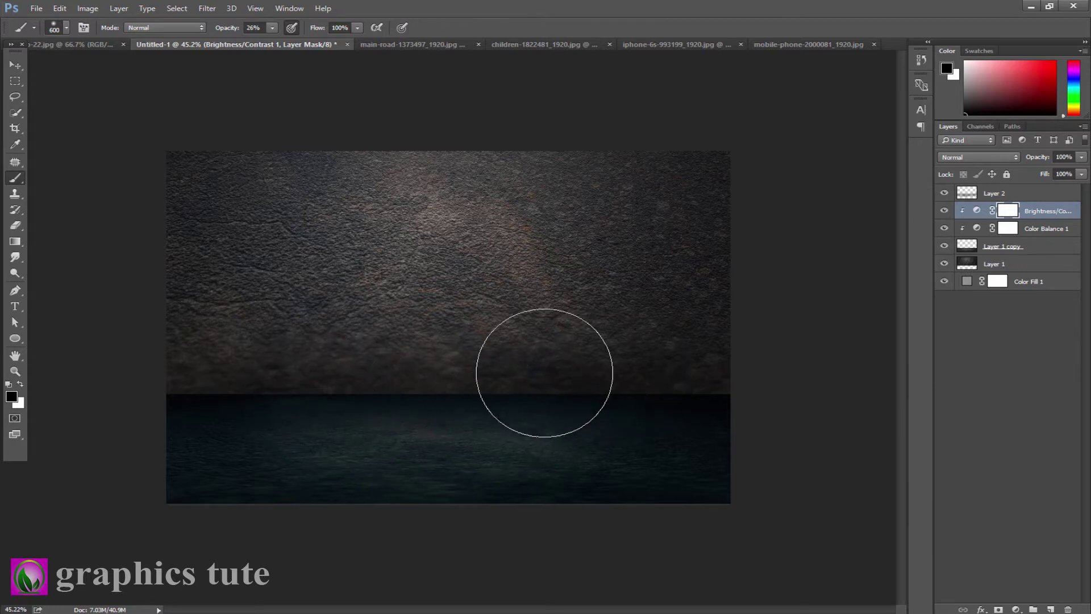
mouse_move(544, 373)
left_mouse_down()
mouse_move(287, 378)
mouse_move(609, 390)
mouse_move(321, 414)
mouse_move(472, 443)
mouse_move(643, 402)
mouse_move(565, 419)
mouse_move(253, 402)
mouse_move(357, 377)
mouse_move(574, 405)
mouse_move(544, 434)
mouse_move(385, 383)
mouse_move(447, 381)
left_mouse_up()
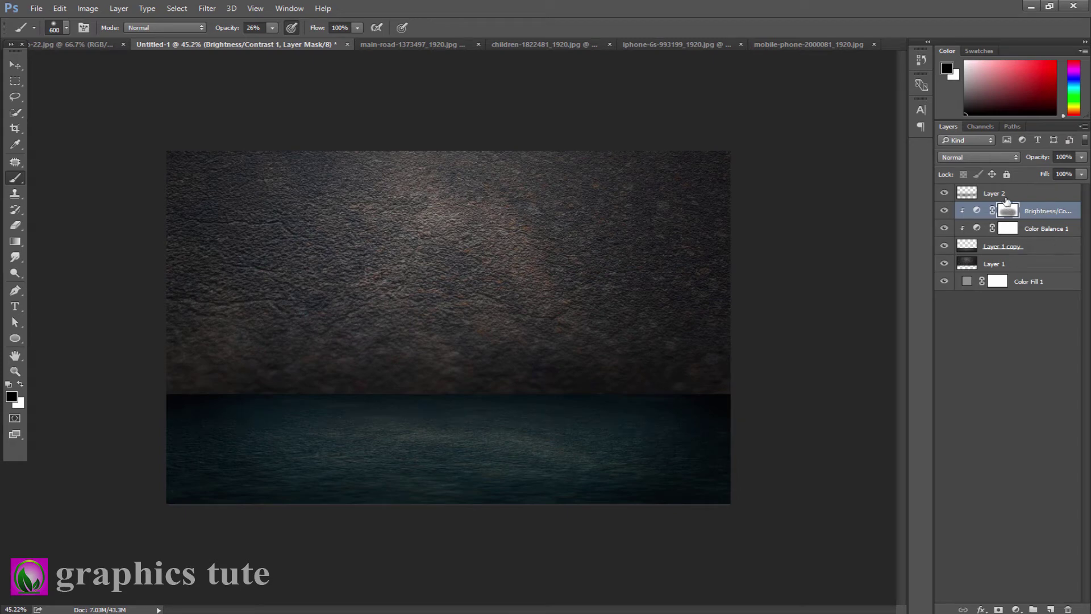
left_click(1018, 261)
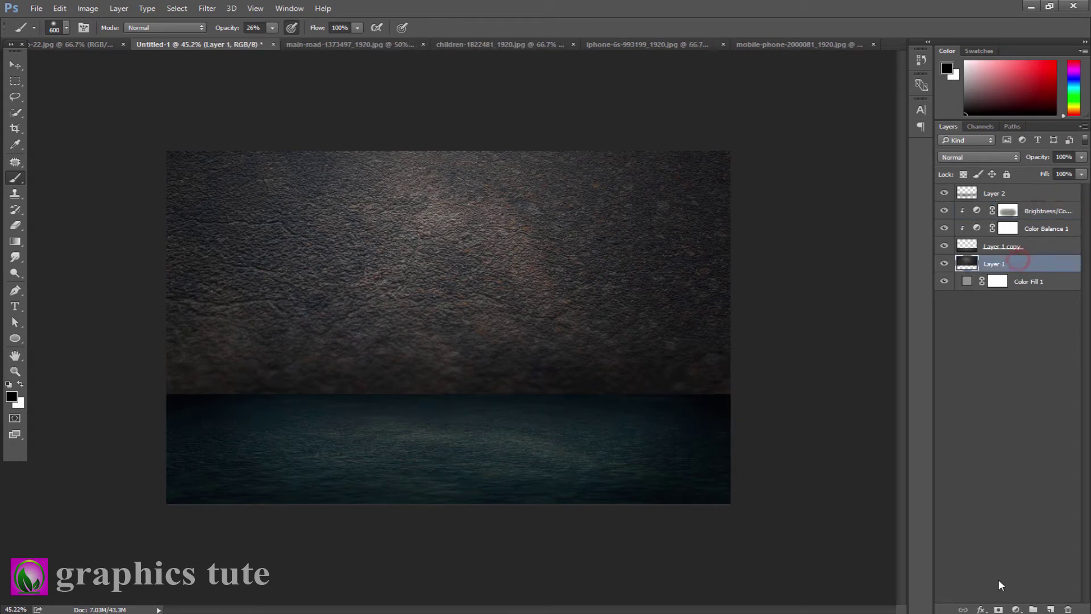
Add a Brightness/Contrast clipped to Layer 1 at -69 brightness, 16 contrast
left_click(1017, 609)
left_click(1005, 386)
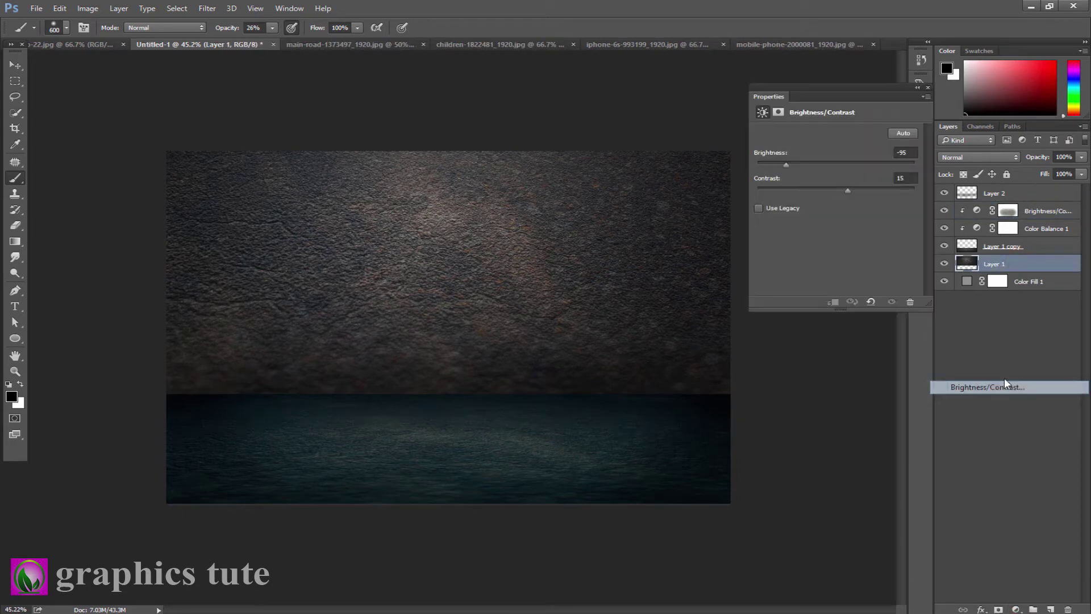
left_click(833, 301)
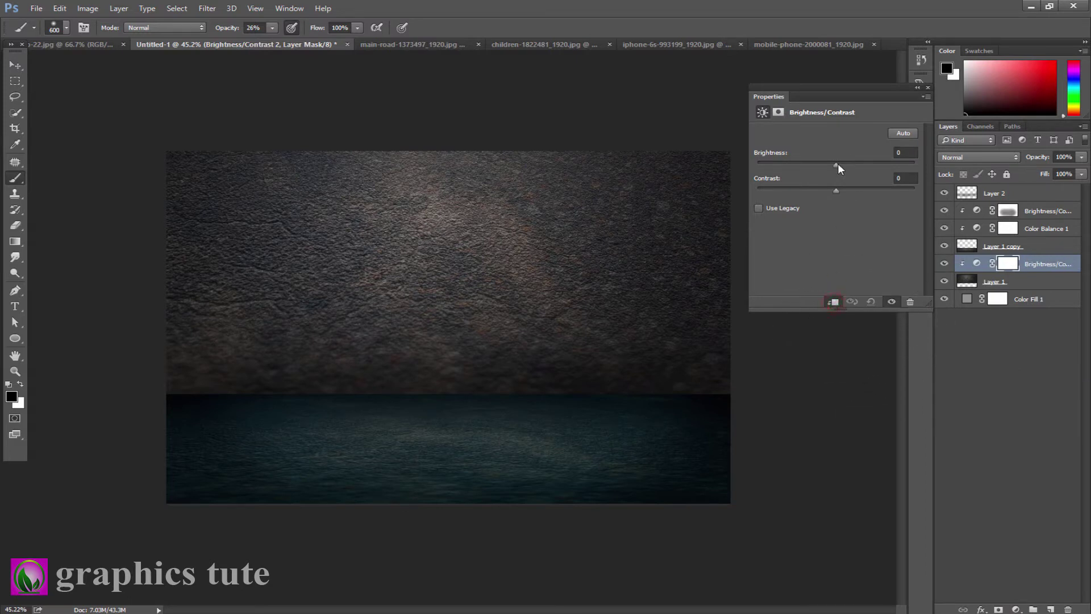
left_click_drag(838, 163, 800, 165)
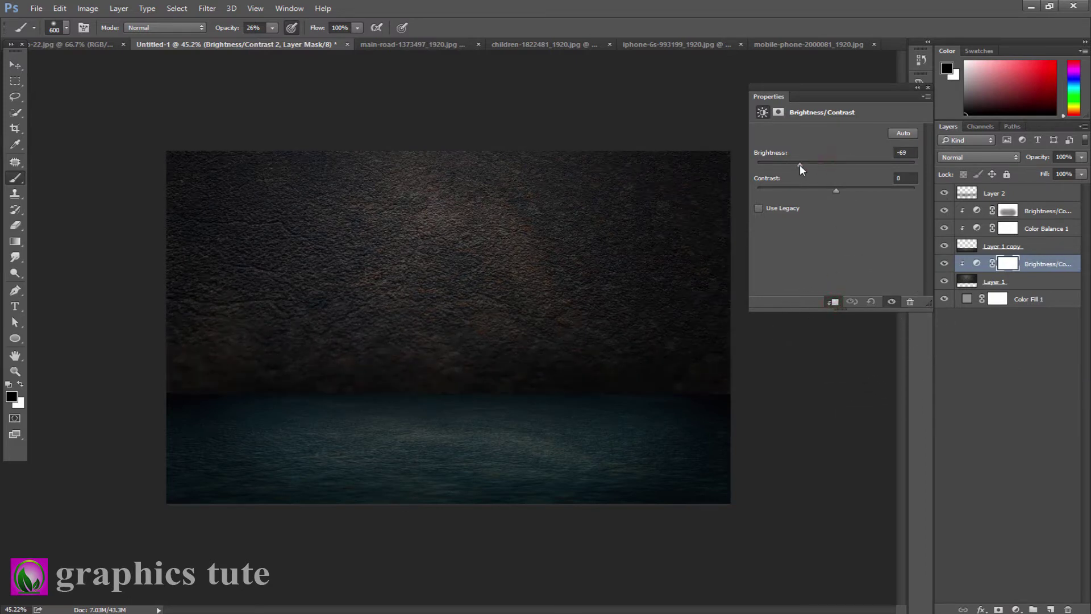
left_click(927, 88)
Brush black on its mask to keep a soft pool of light at the wall's centre
left_click_drag(460, 261, 470, 334)
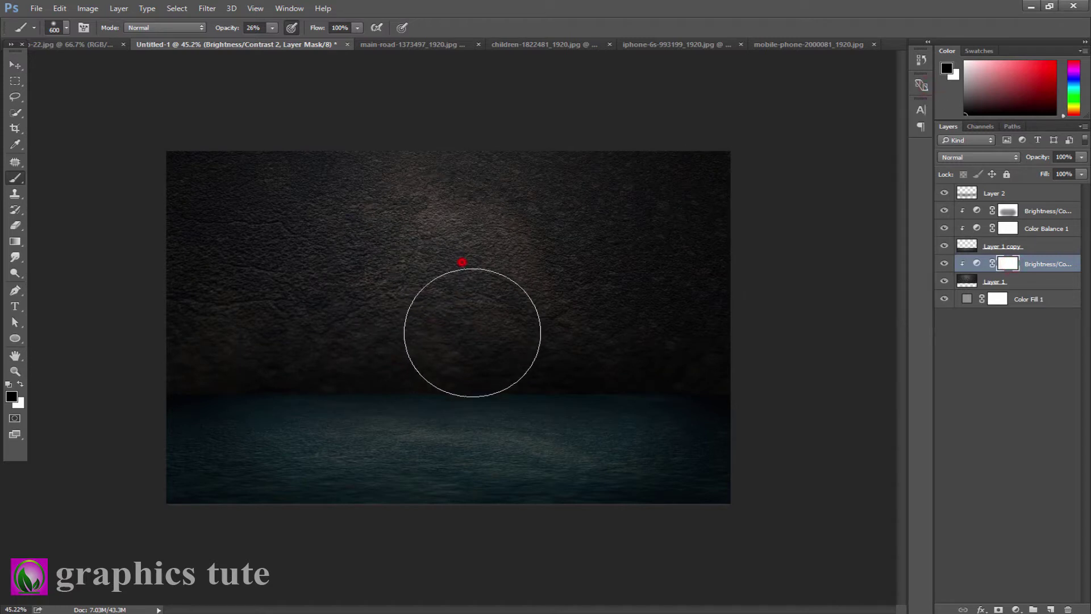
left_click_drag(504, 223, 566, 234)
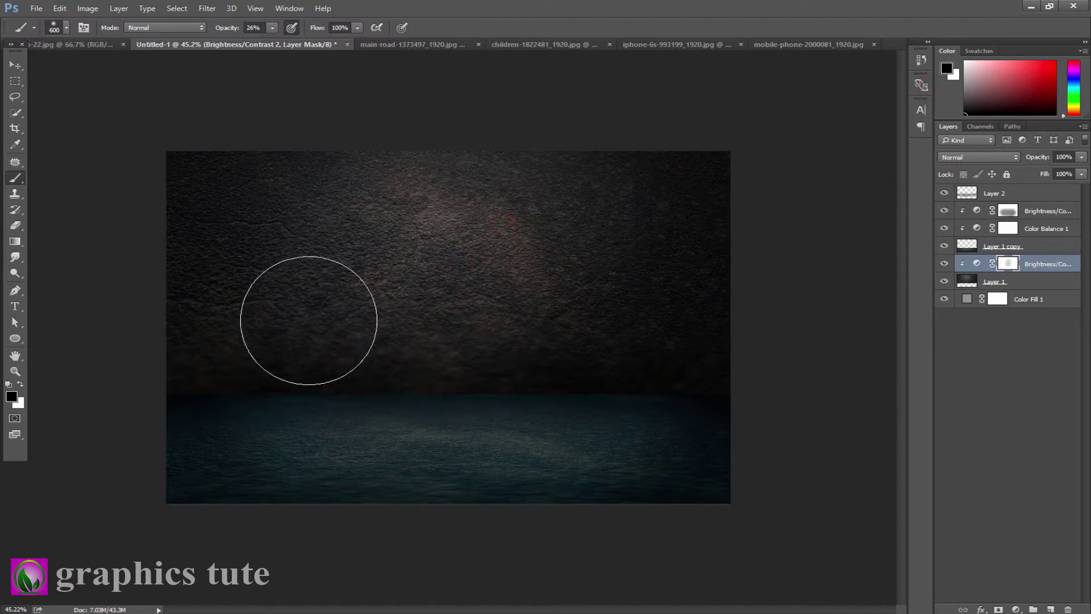
left_click_drag(595, 194, 575, 219)
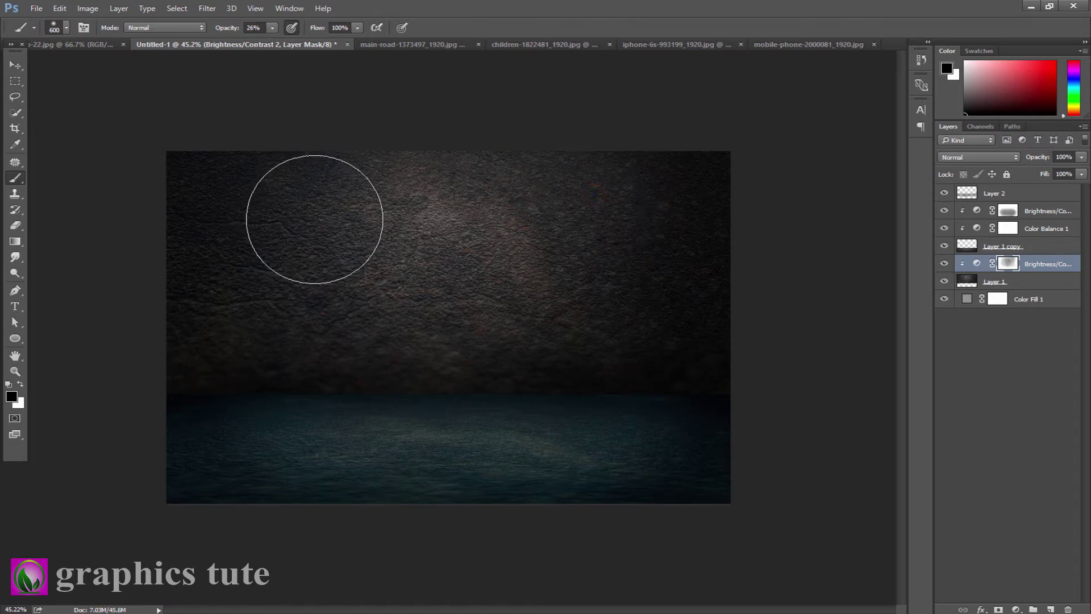
left_click(316, 216)
left_click(528, 350)
left_click(570, 209)
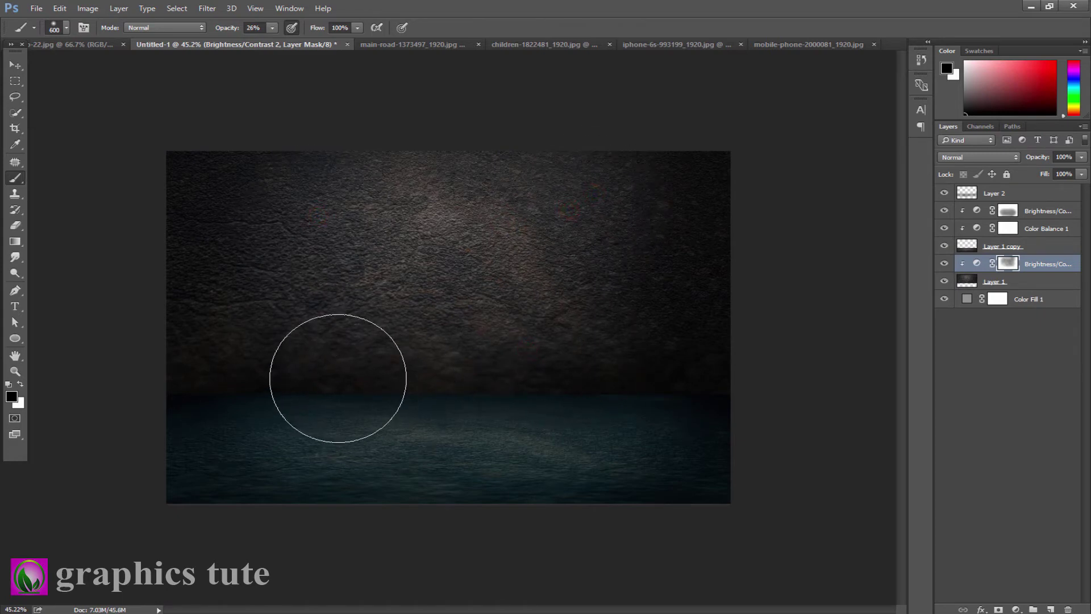
left_click(337, 378)
left_click(1017, 610)
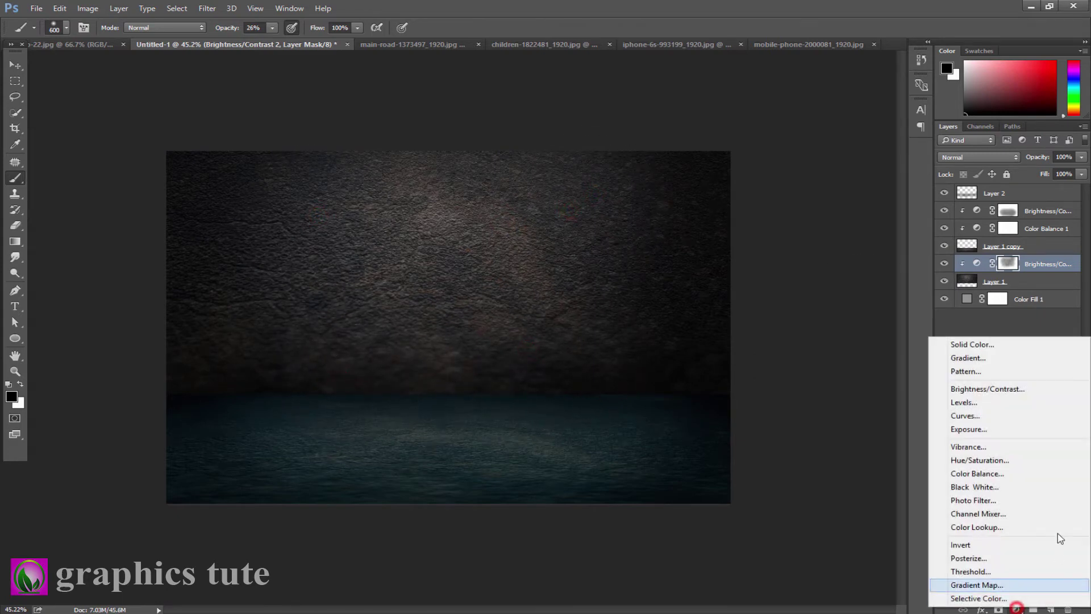
Add a Color Balance clipped to the wall with midtones -17, +16, +11
left_click(994, 474)
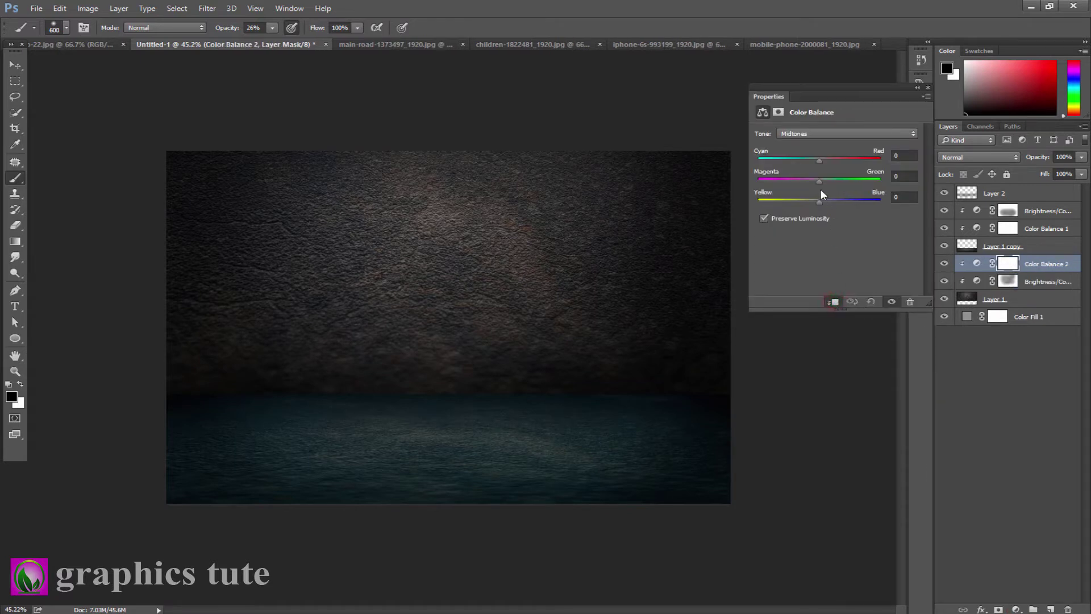
left_click(811, 159)
mouse_move(819, 181)
left_mouse_down()
mouse_move(828, 181)
mouse_move(824, 203)
left_mouse_up()
left_click(928, 88)
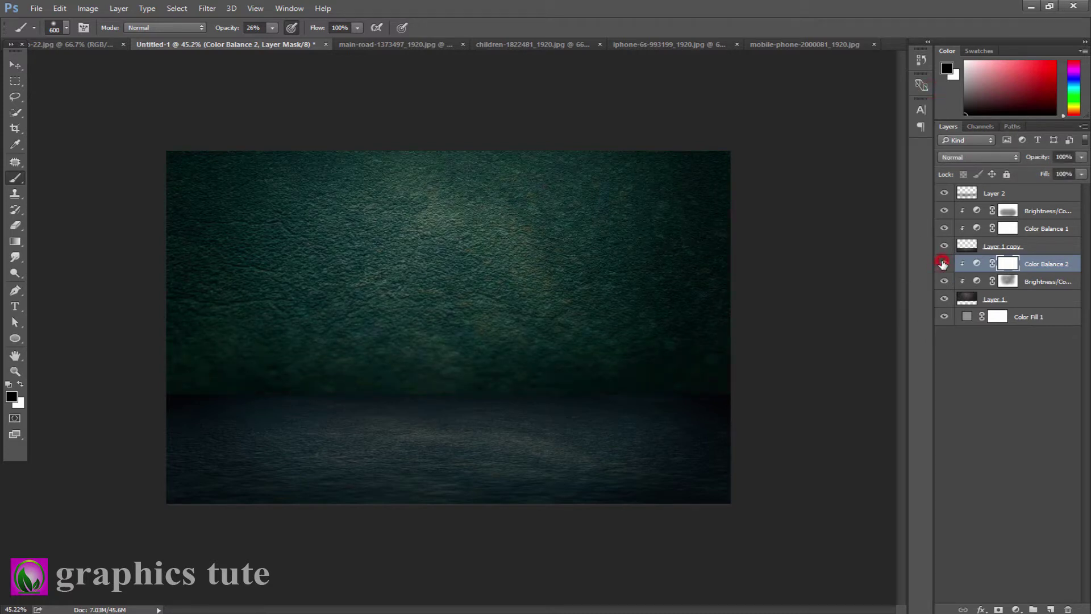
Bring up the iPhone photo, unlock its background layer and zoom in on the phone
left_click(16, 65)
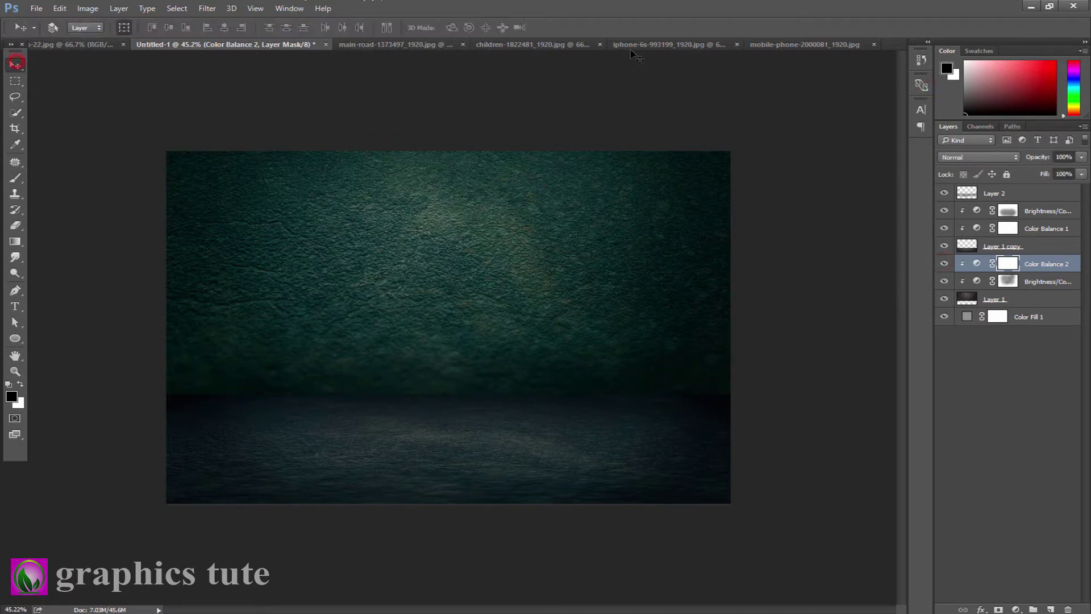
left_click(631, 44)
left_click(1067, 194)
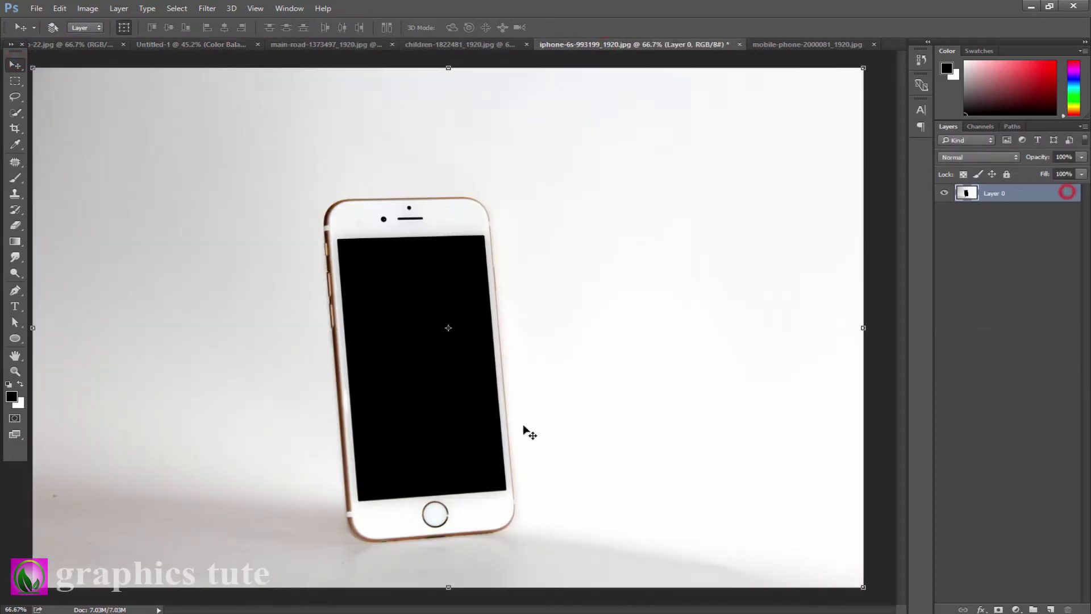
left_click(15, 371)
mouse_move(479, 450)
left_mouse_down()
mouse_move(499, 465)
mouse_move(470, 445)
left_mouse_up()
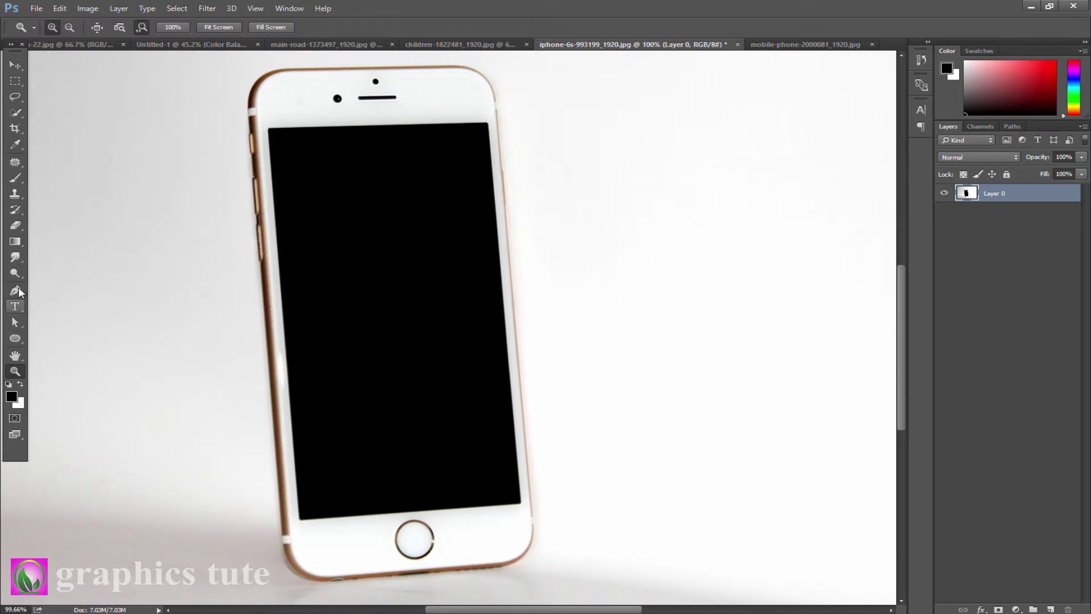
Trace a Pen path up the phone's left edge, across the top and around the top-right corner
left_click(16, 291)
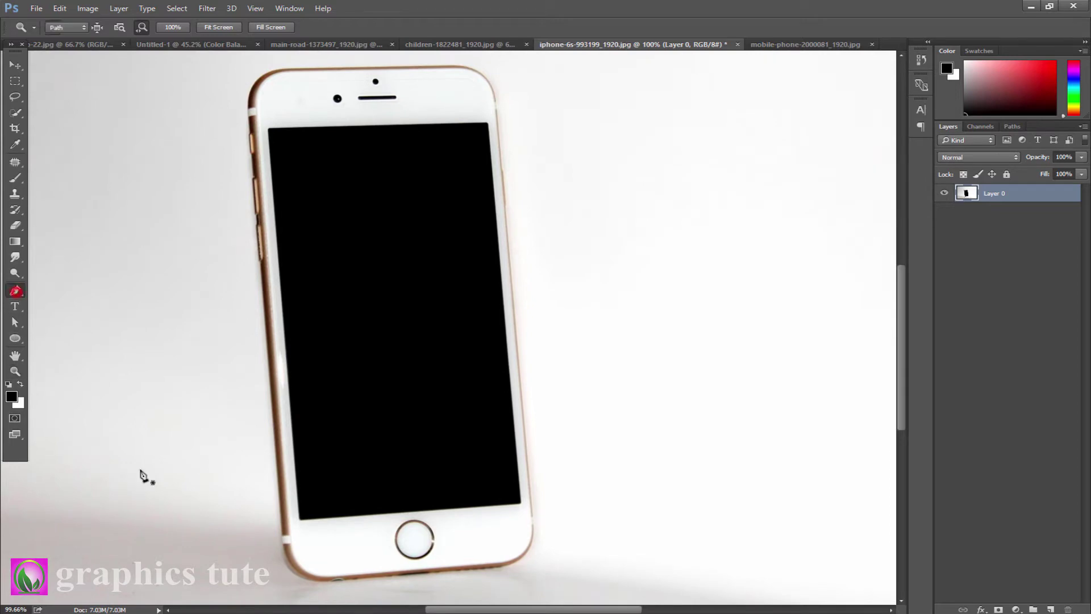
left_click(283, 553)
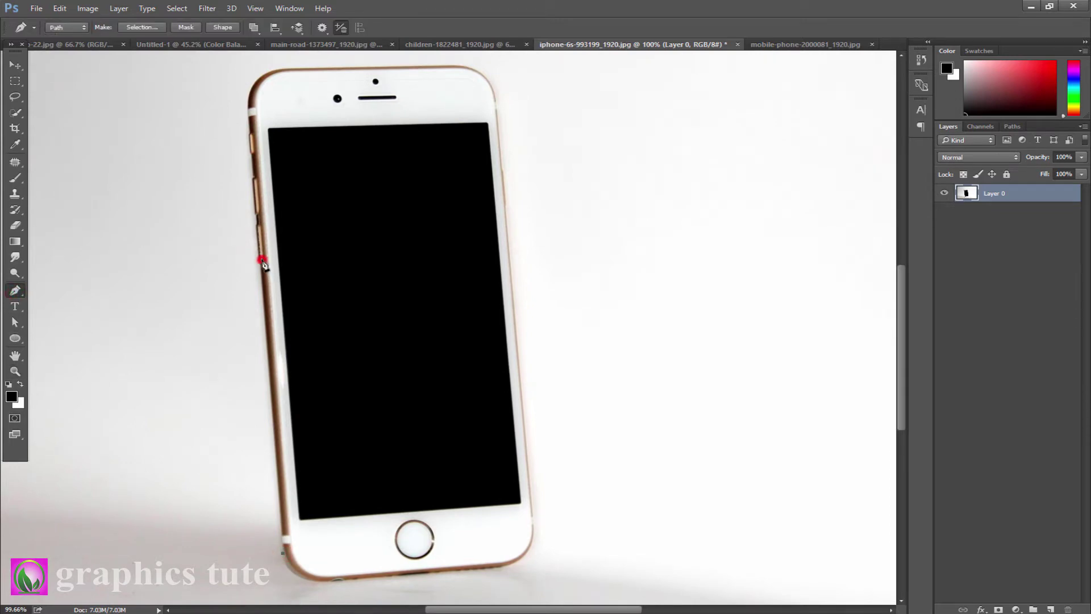
left_click(262, 261)
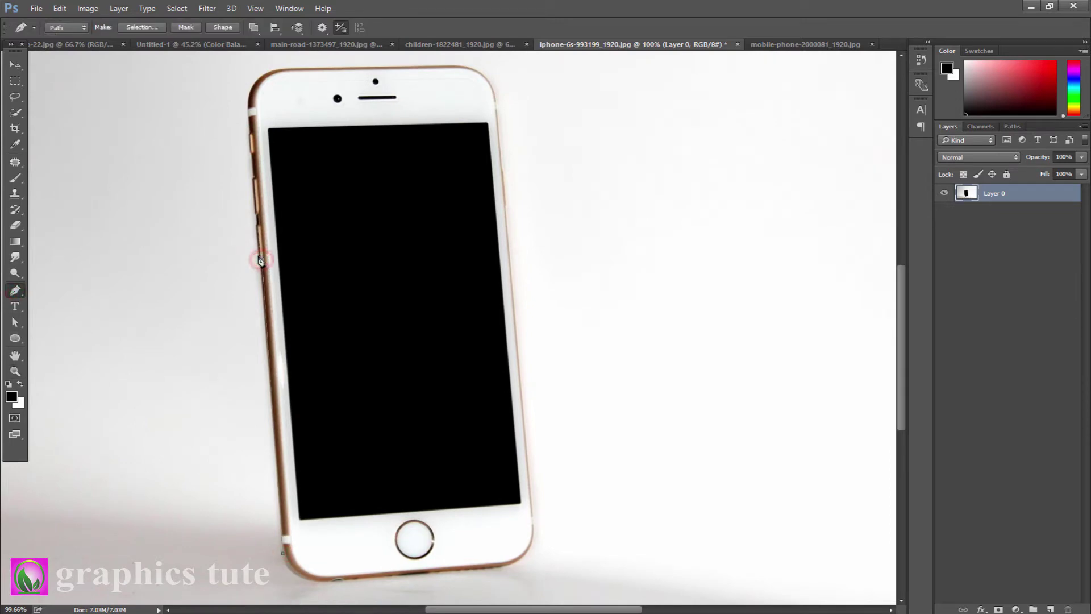
left_click(257, 217)
left_click(253, 177)
left_click(249, 133)
left_click_drag(294, 67, 348, 69)
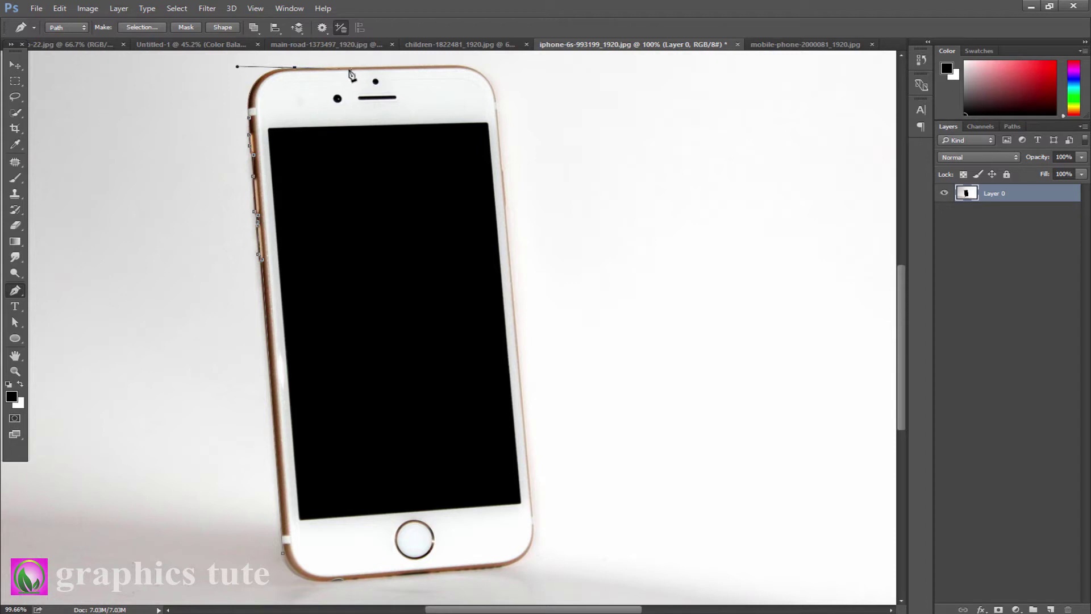
left_click(450, 65)
left_click_drag(498, 107, 499, 148)
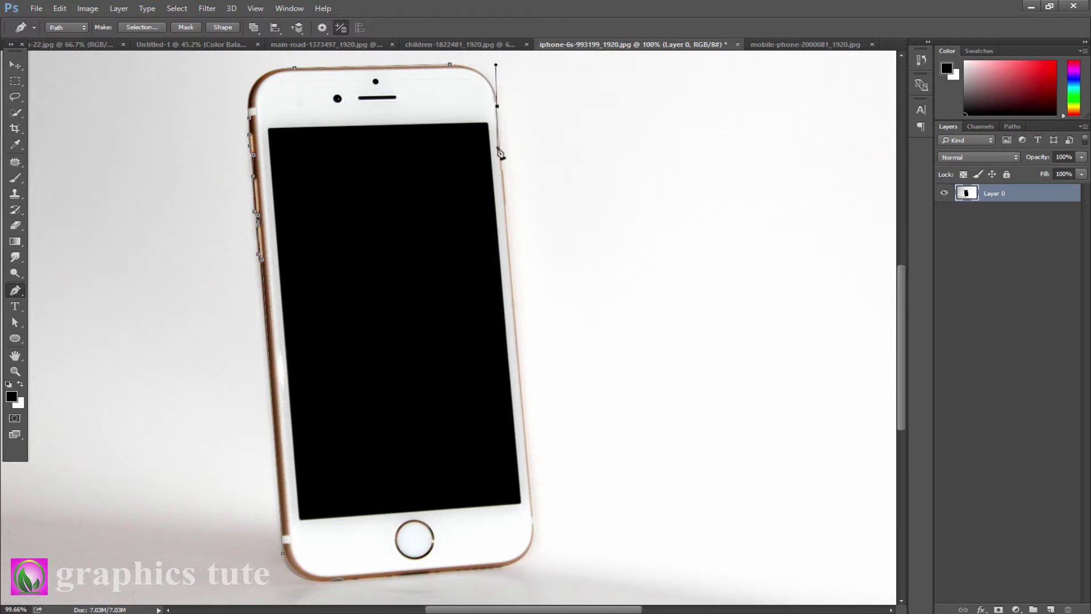
left_click(511, 288)
Continue the path down the right edge and along the bottom to close the outline
left_click_drag(570, 335, 531, 160)
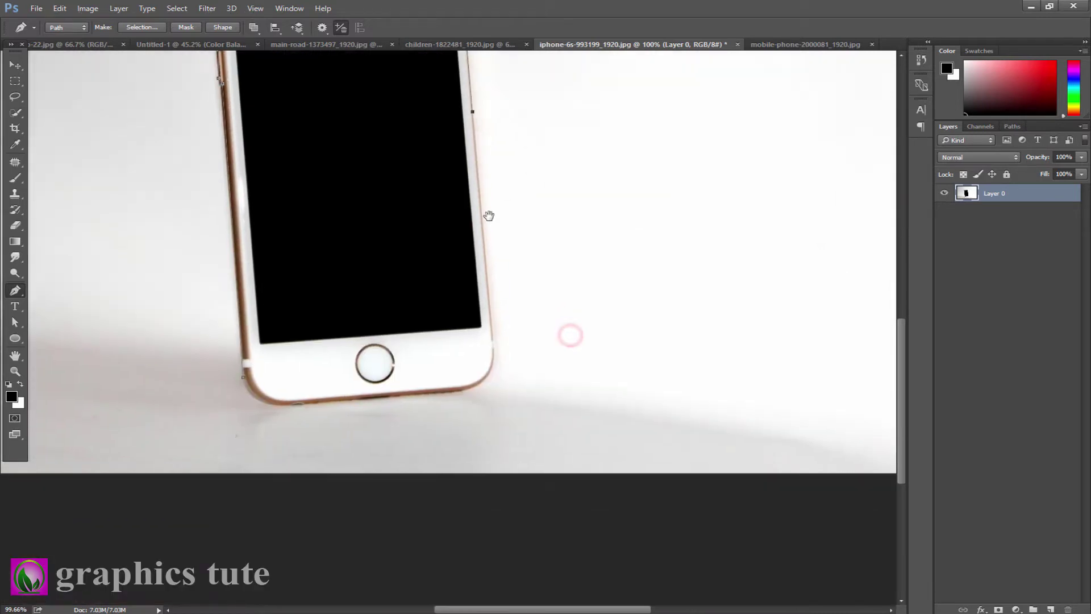
left_click(482, 225)
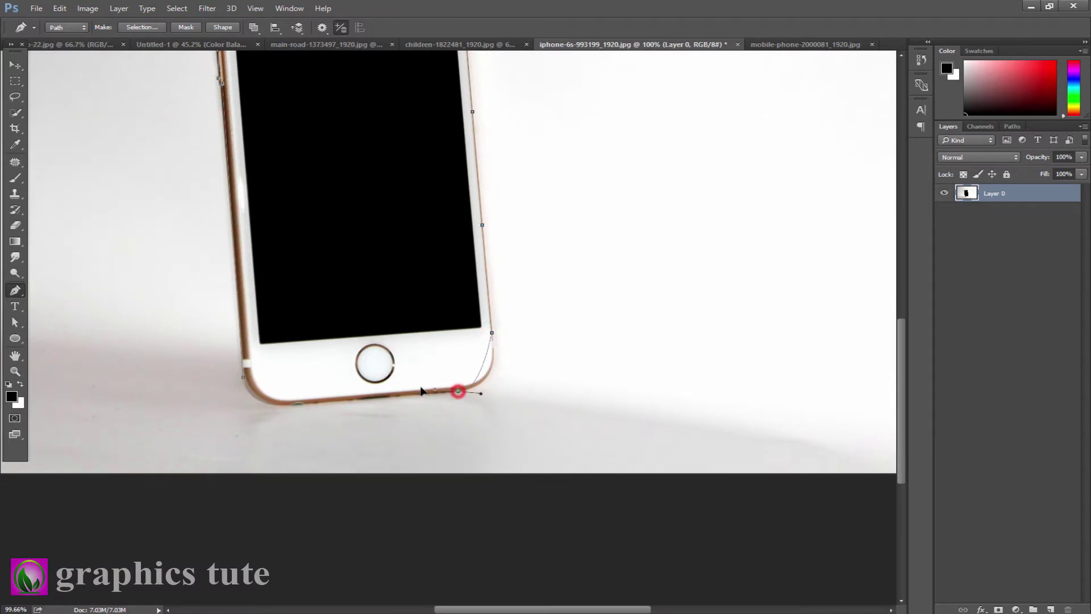
left_click_drag(458, 391, 408, 401)
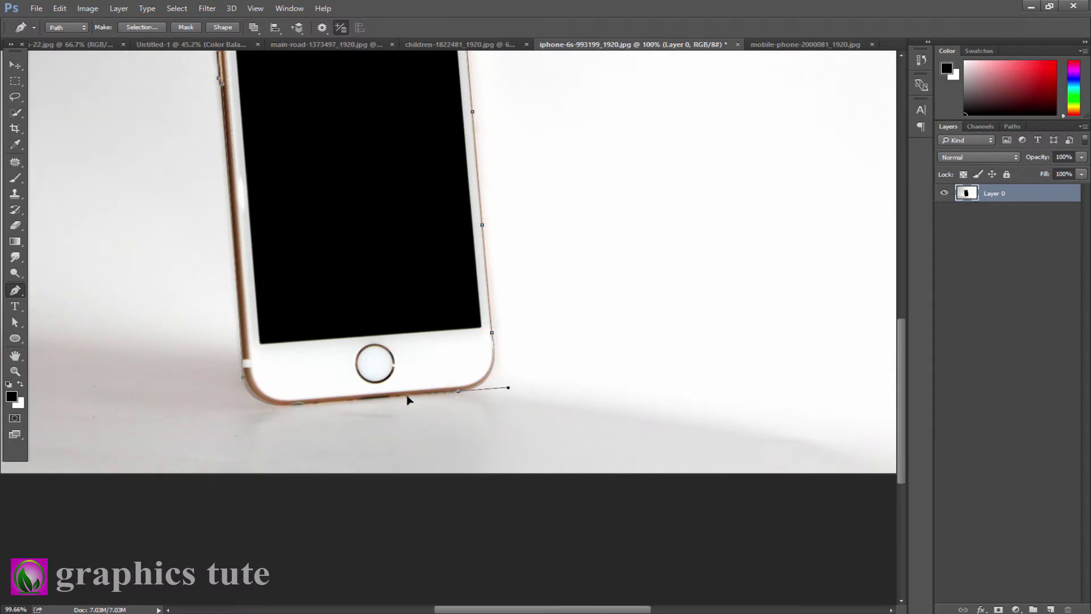
left_click(458, 392)
left_click(301, 404)
left_click_drag(243, 377, 249, 419)
Convert the path to a selection and add a layer mask hiding the background
right_click(306, 307)
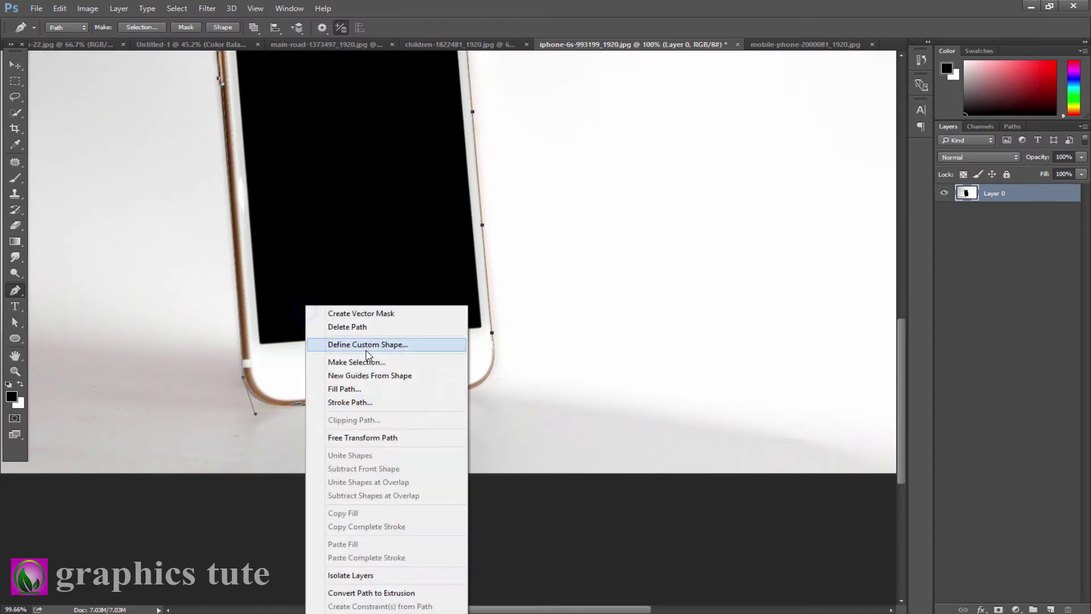
left_click(365, 362)
left_click(693, 115)
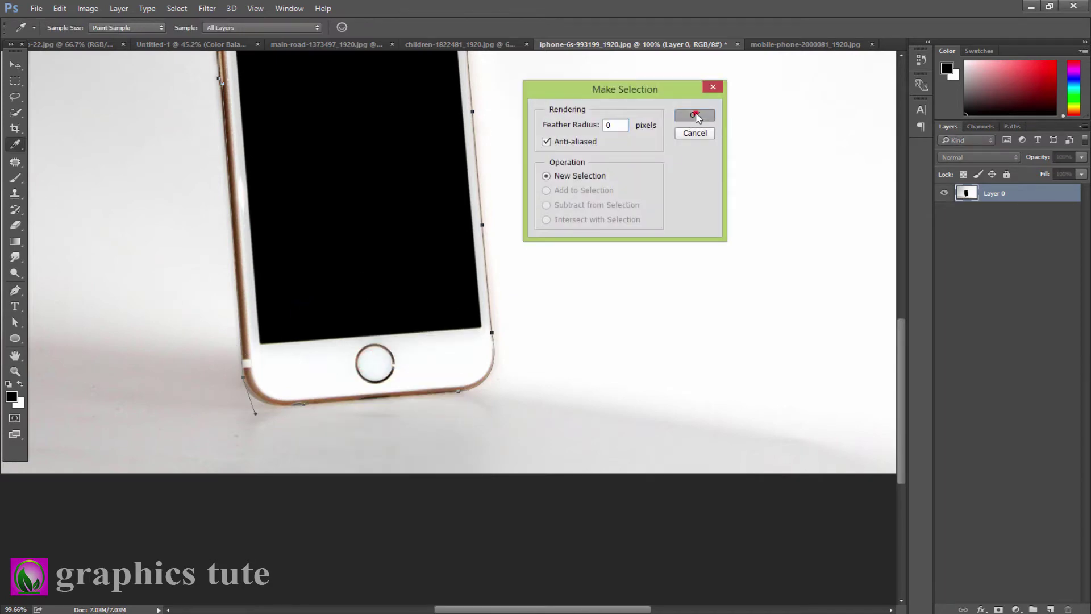
left_click(998, 609)
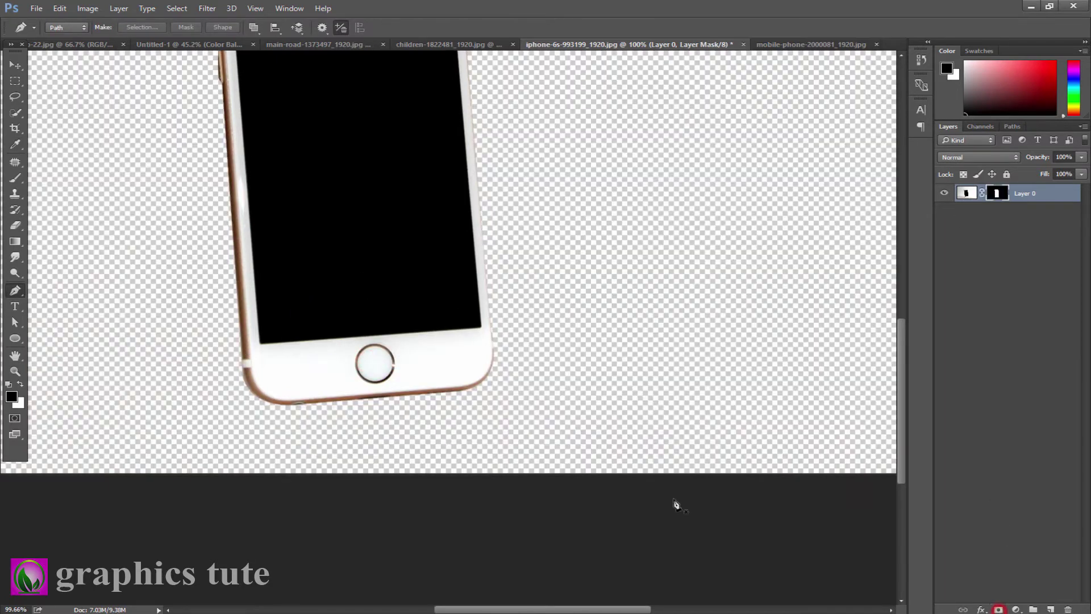
mouse_move(441, 233)
left_mouse_down()
mouse_move(441, 410)
mouse_move(348, 374)
left_mouse_up()
Place the cut-out iPhone on the stage as Layer 3 below Layer 2, then open mobile-phone-2000081
key("z")
key("v")
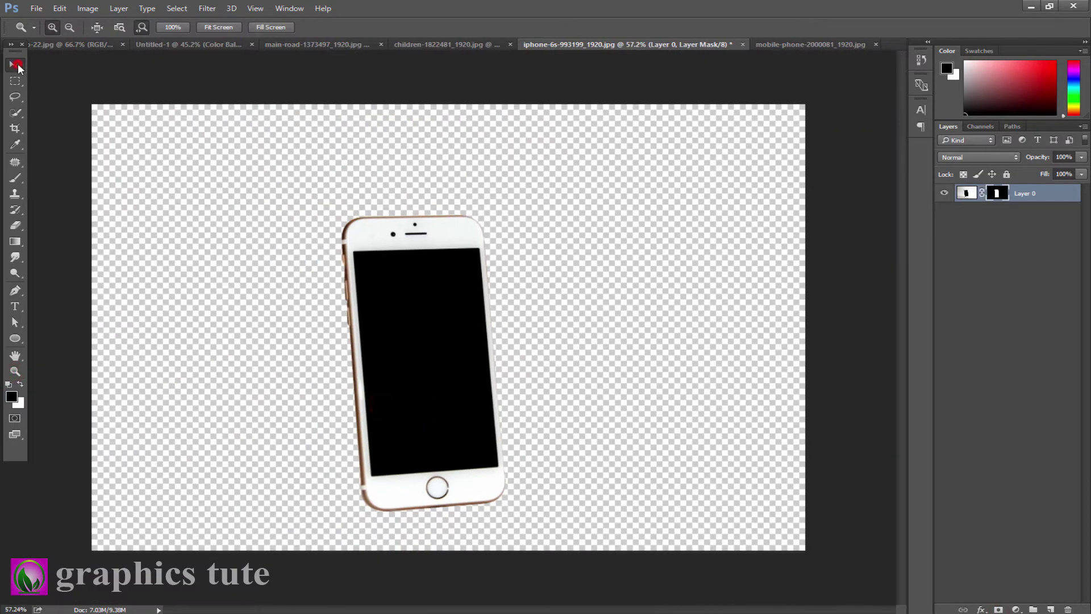
mouse_move(392, 300)
left_mouse_down()
mouse_move(209, 80)
mouse_move(204, 47)
mouse_move(372, 268)
mouse_move(471, 367)
left_mouse_up()
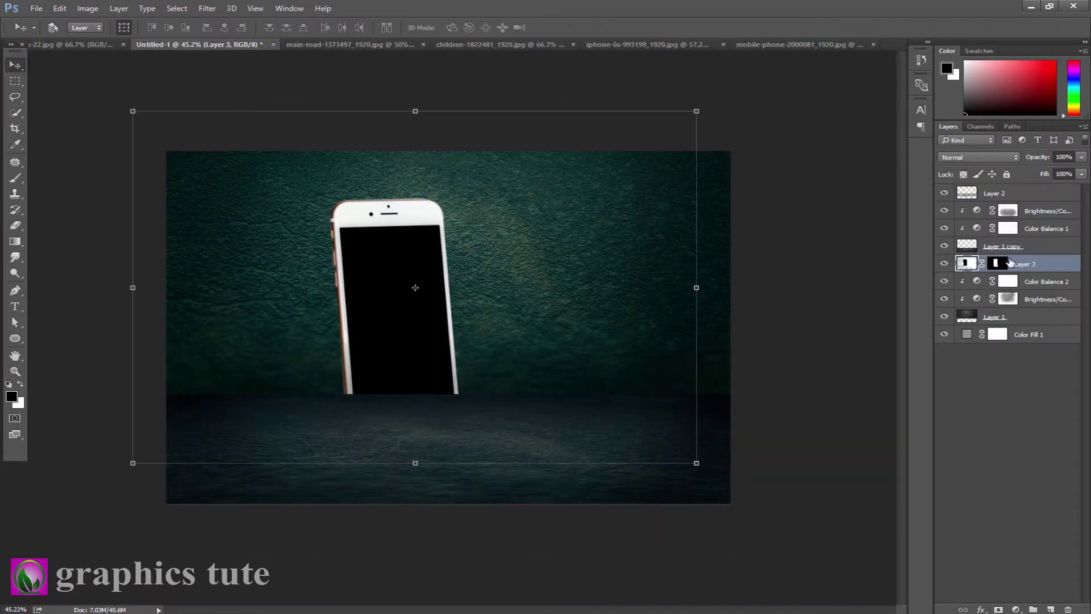
left_click_drag(1010, 262, 1015, 202)
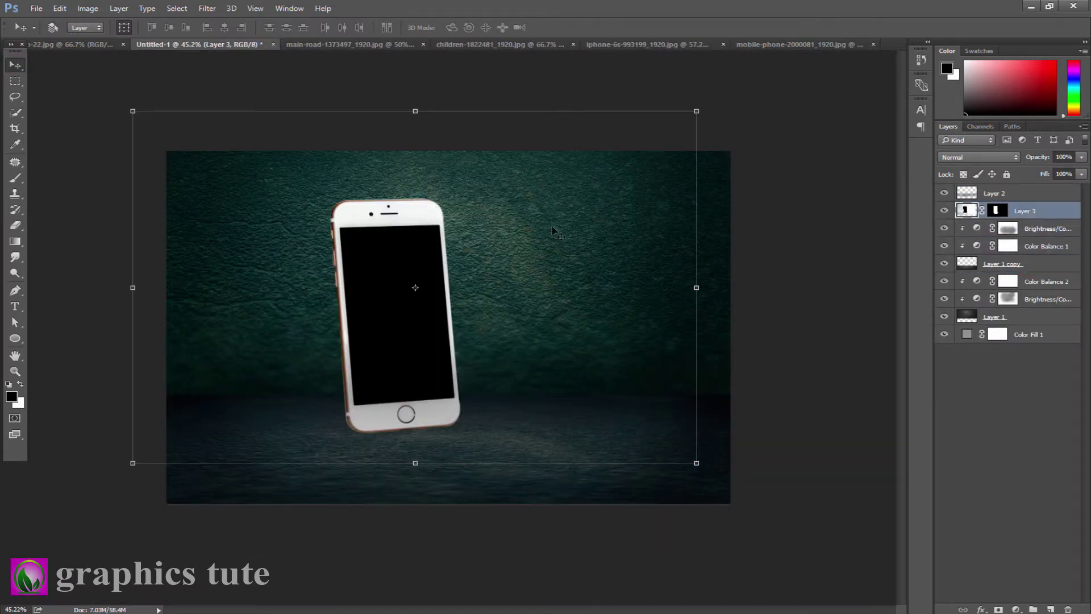
left_click_drag(398, 314, 348, 336)
left_click(602, 44)
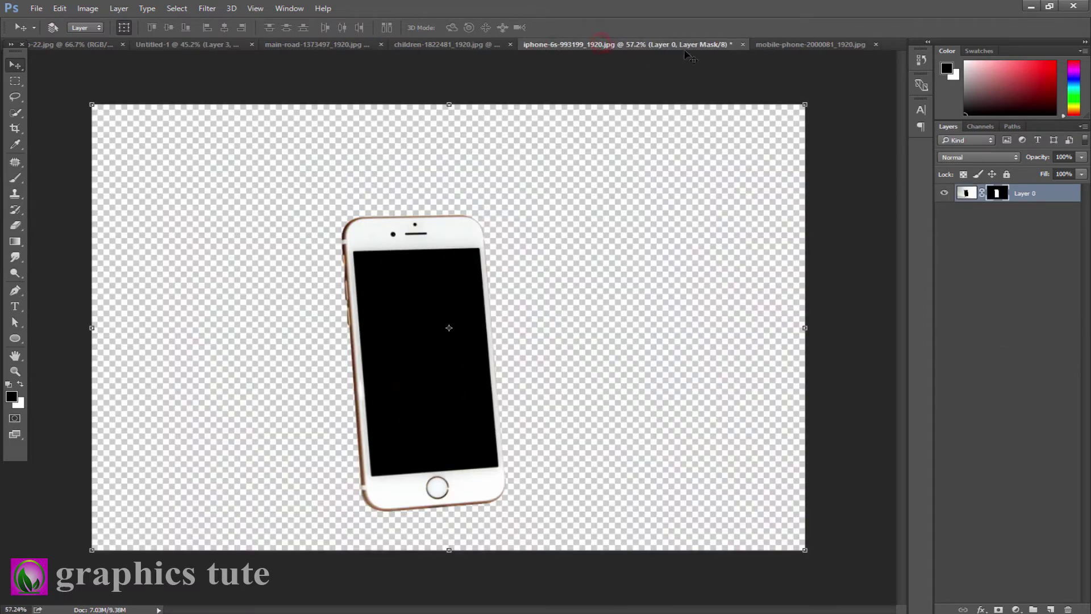
left_click(762, 44)
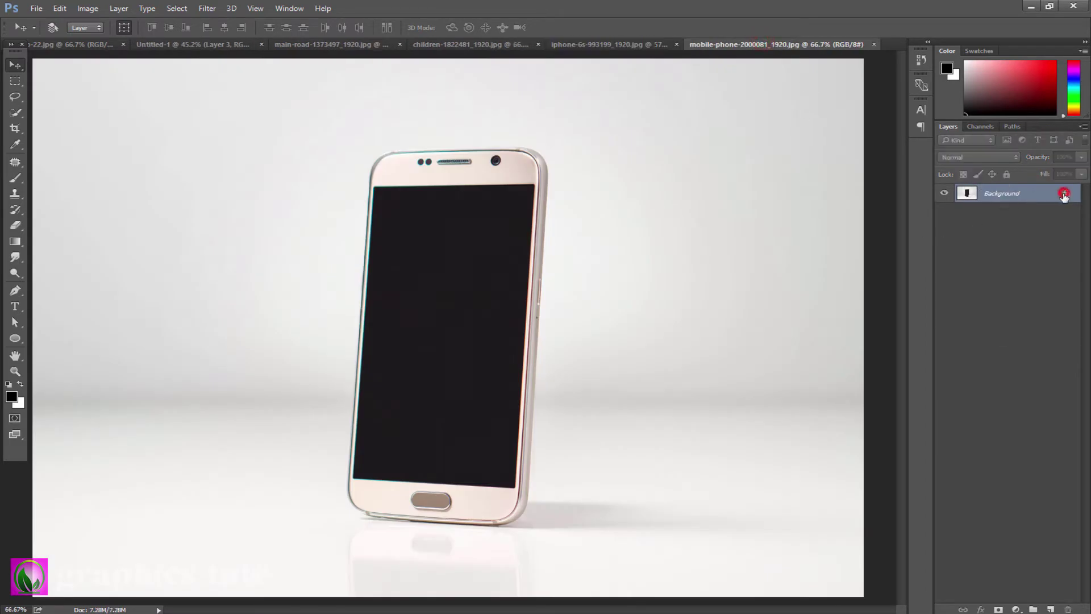
Unlock the phone photo's Background layer and zoom in on the gold phone
left_click(1064, 195)
left_click(15, 371)
left_click_drag(470, 401, 487, 414)
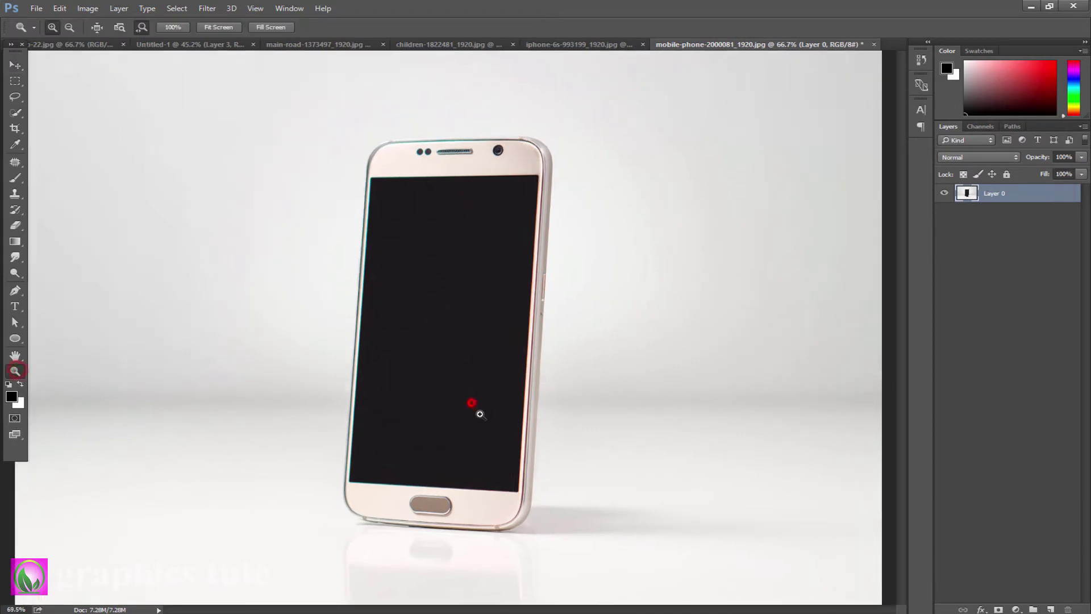
Trace the gold phone's left and top edges with the Pen tool
left_click(15, 291)
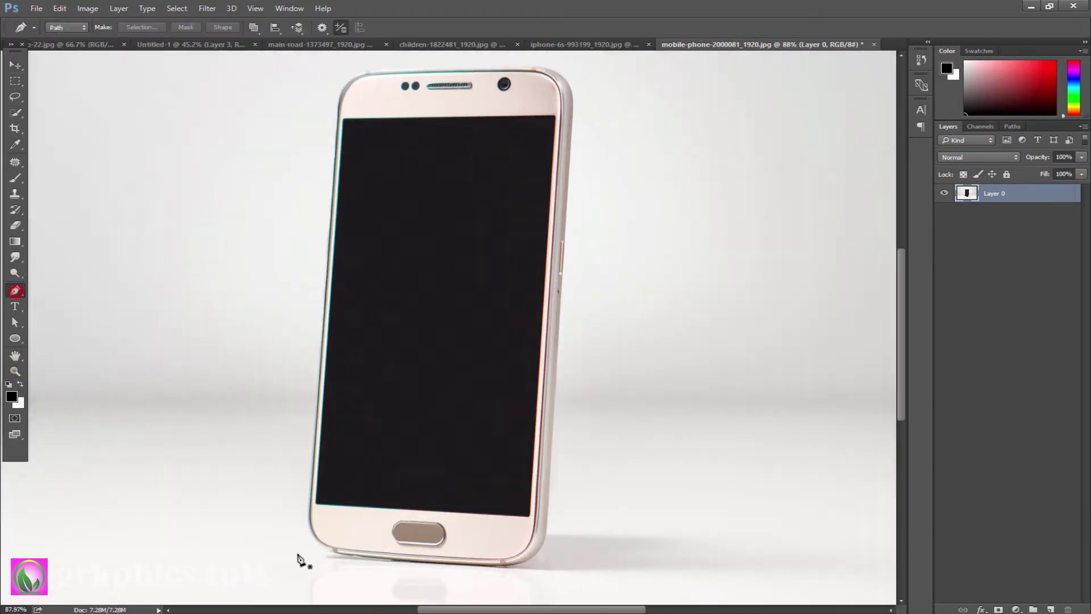
left_click(309, 512)
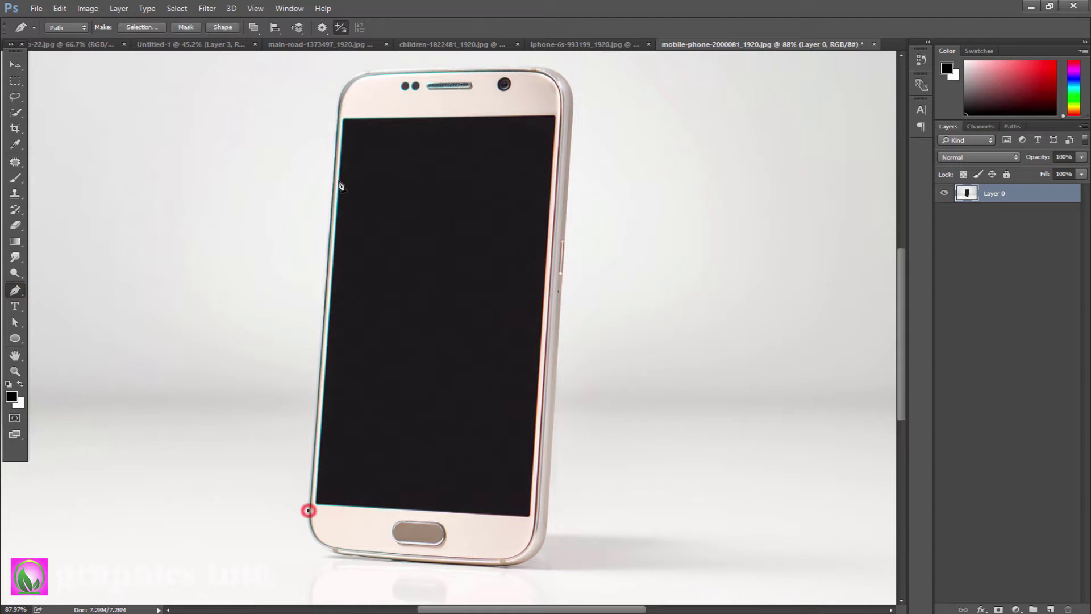
left_click(338, 121)
left_click_drag(402, 71, 479, 82)
left_click(402, 70, "alt")
left_click(532, 67)
left_click_drag(572, 149, 557, 248)
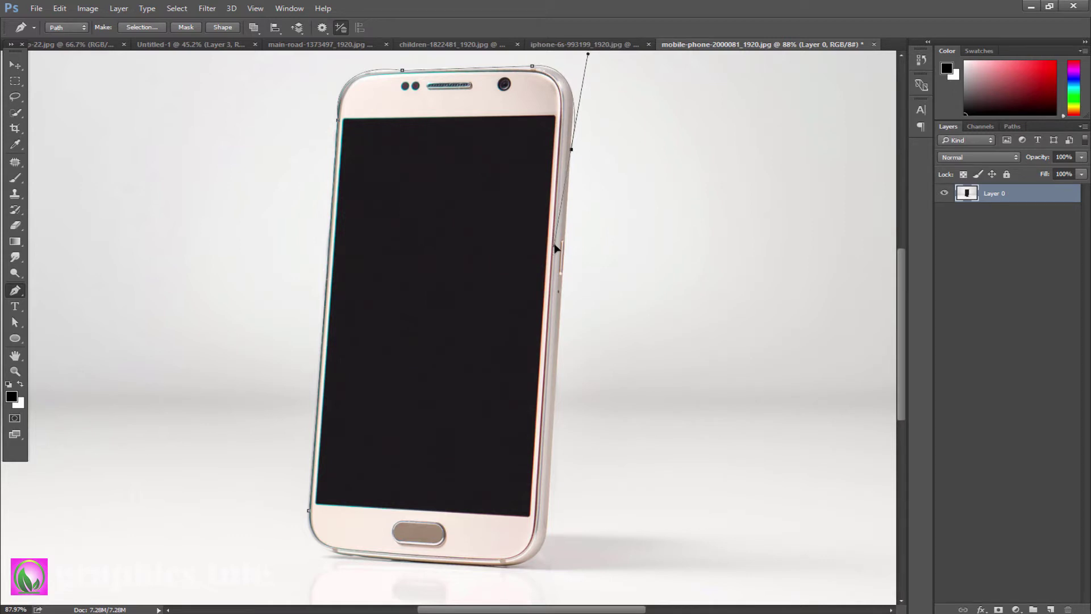
Continue the Pen path down the right edge and along the bottom, closing it
left_click(572, 149)
key("ctrl+z")
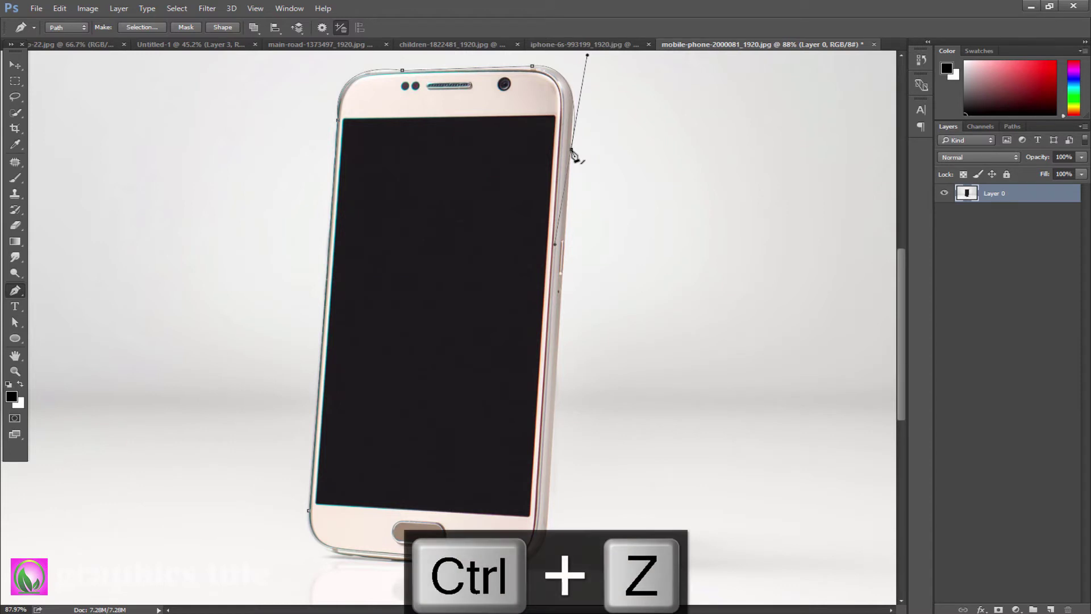
left_click_drag(572, 151, 572, 158)
left_click_drag(557, 253, 564, 257)
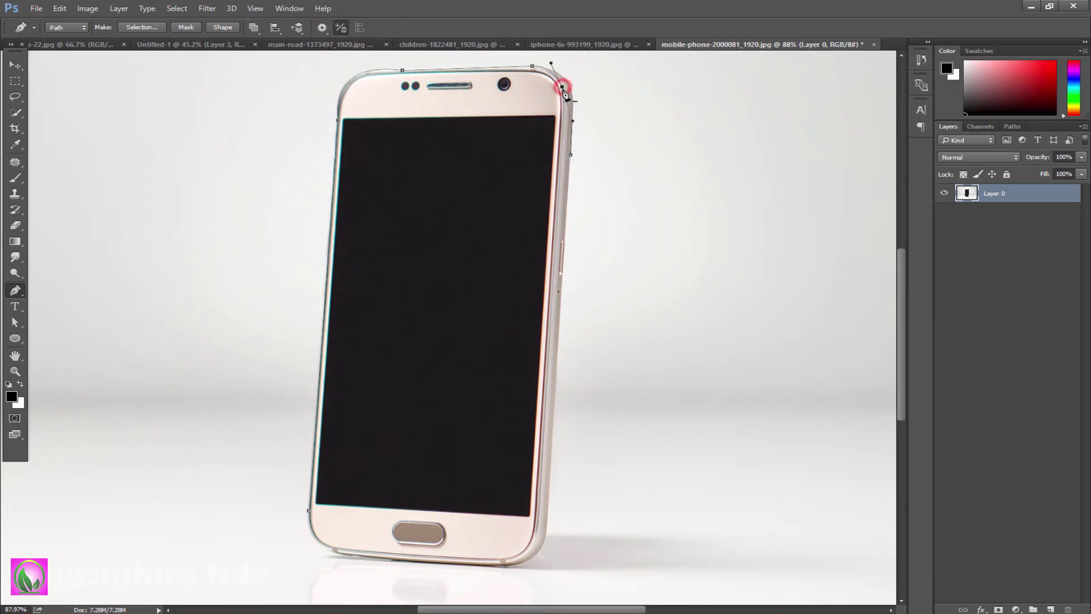
left_click_drag(569, 78, 576, 97)
left_click(564, 258)
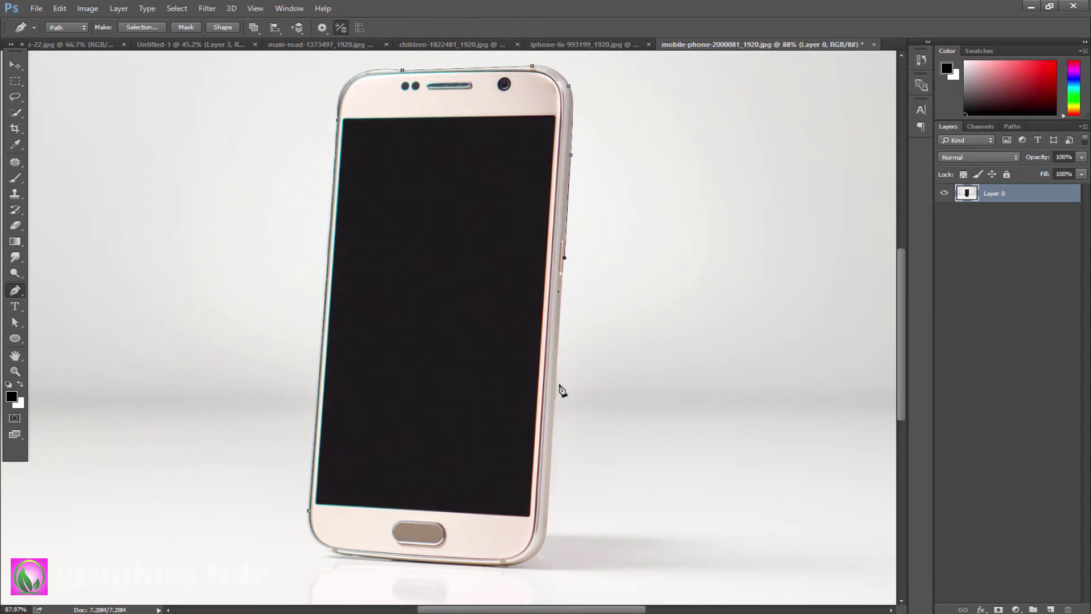
scroll(577, 446, "down", 3)
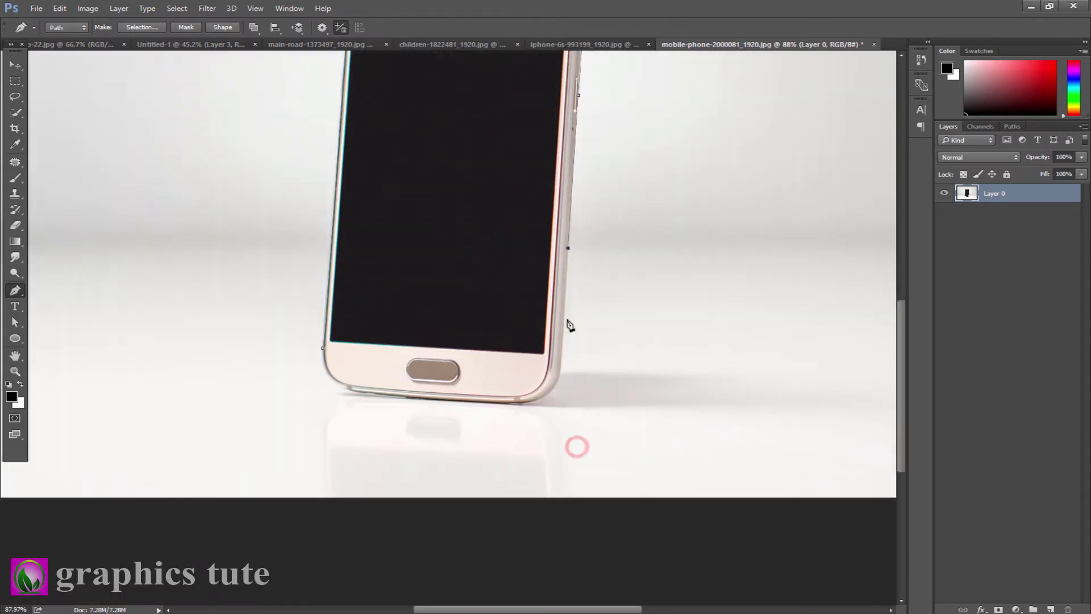
left_click(562, 339)
left_click_drag(475, 404, 446, 401)
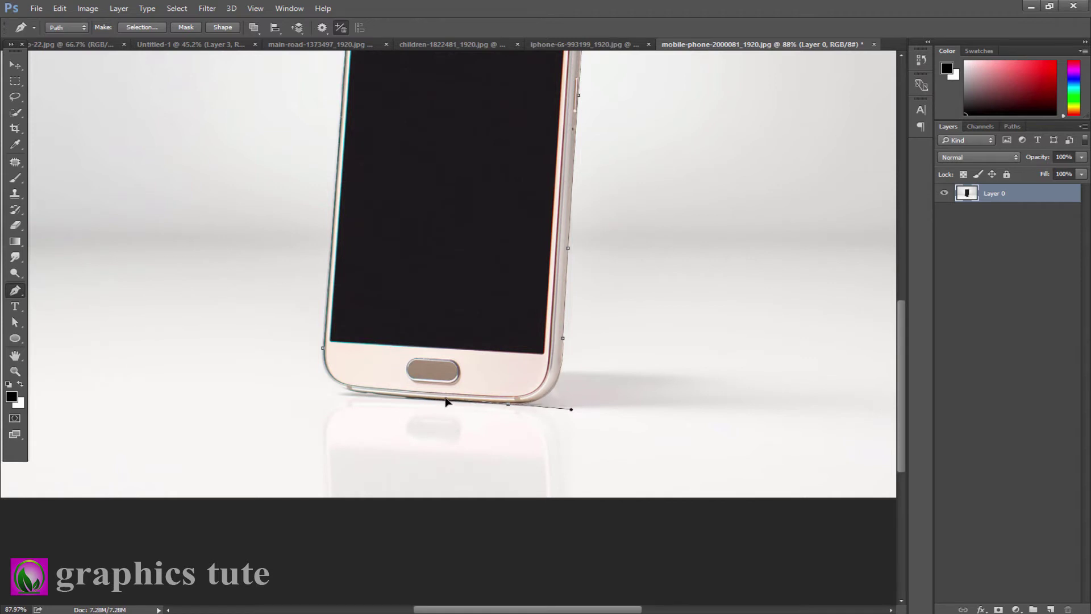
left_click(509, 404)
left_click_drag(322, 347, 325, 319)
Convert the closed path to a selection and mask out the white background
right_click(404, 300)
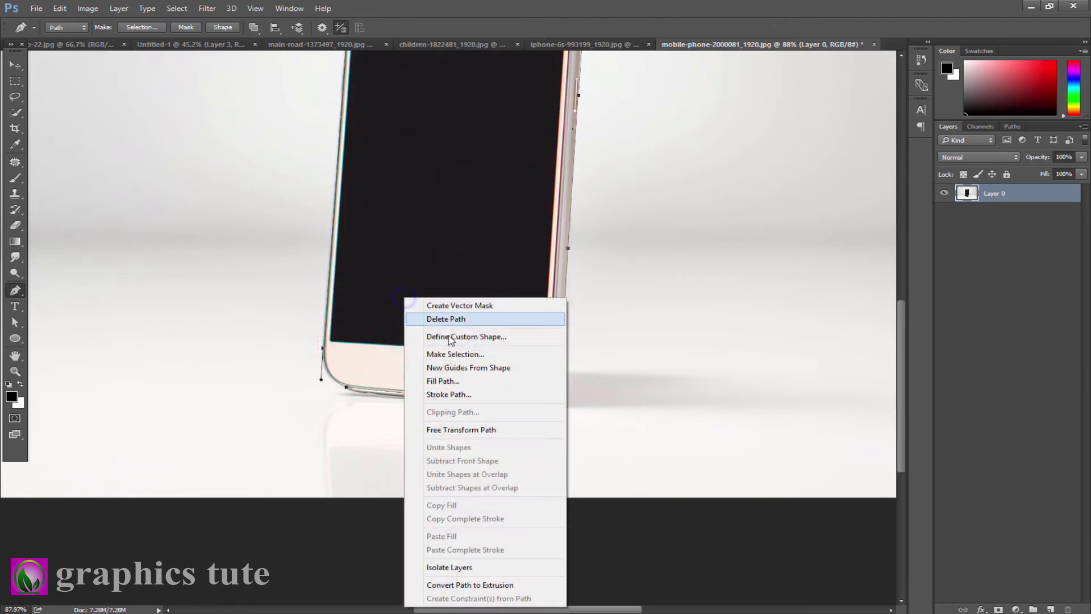
left_click(457, 354)
left_click(705, 115)
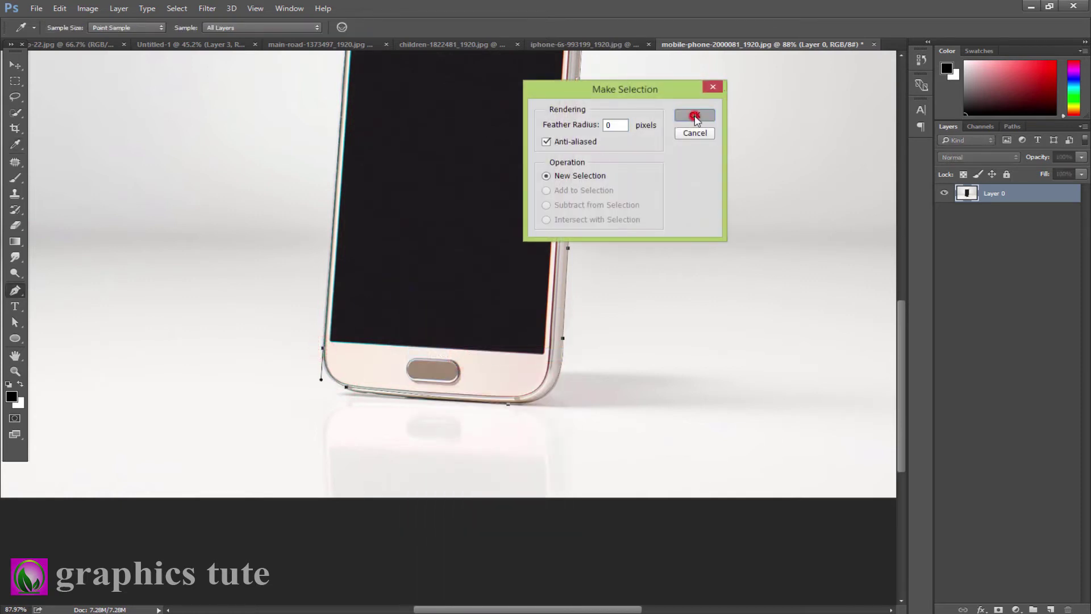
left_click(998, 609)
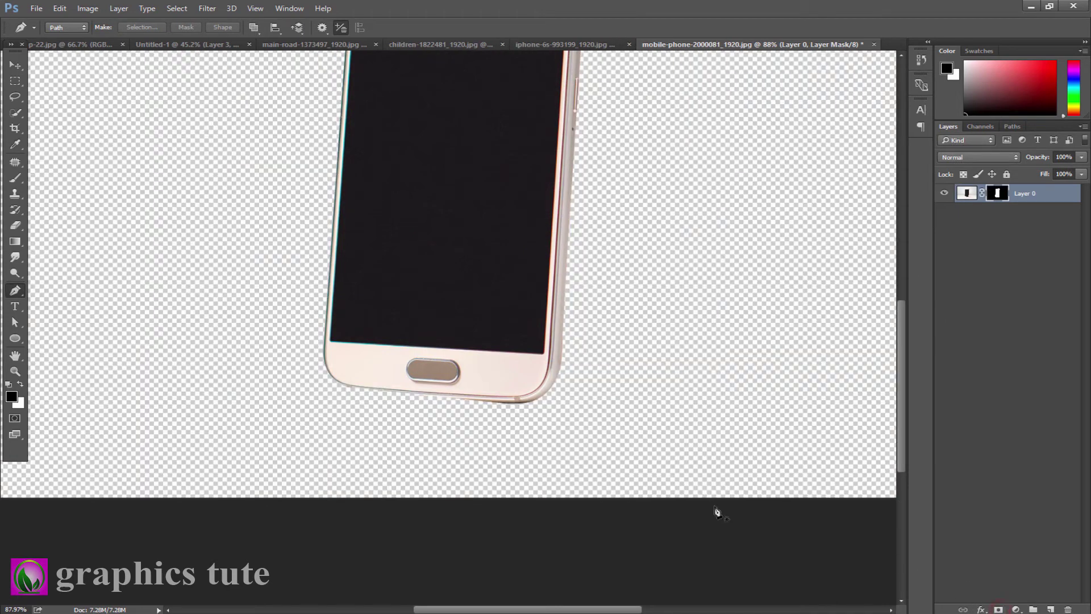
Bring the cut-out gold phone into the stage composition and position it on the right
left_click_drag(358, 412, 310, 380)
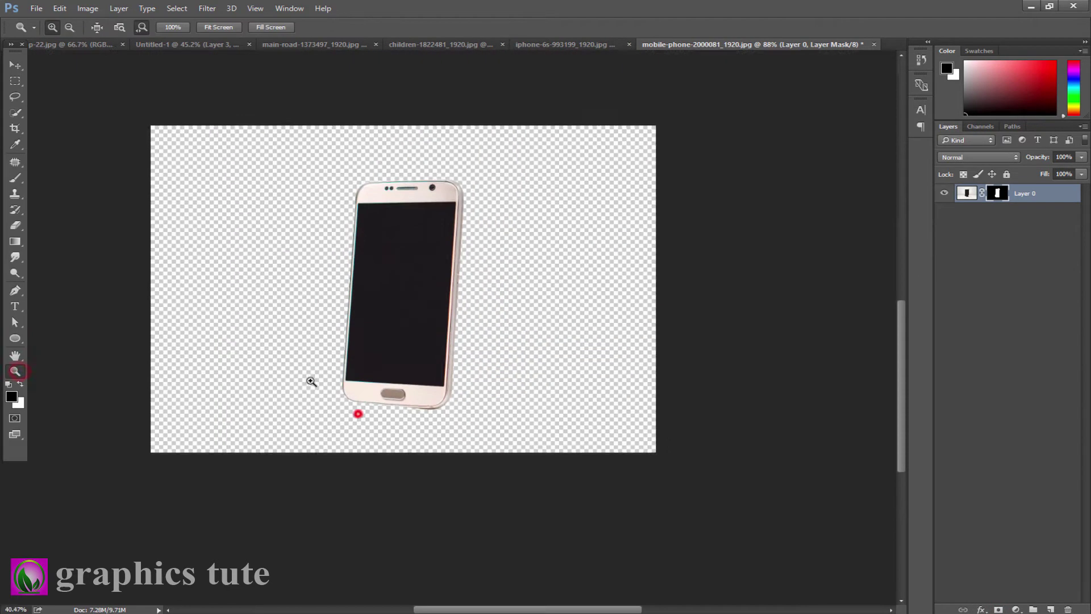
key("v")
left_click_drag(411, 283, 459, 298)
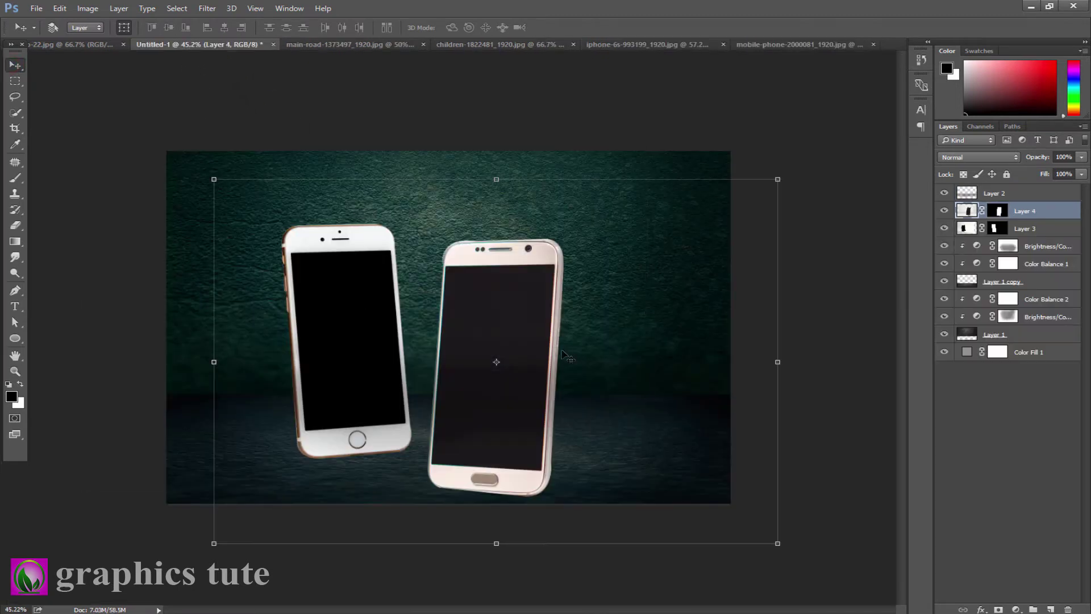
left_click_drag(512, 350, 563, 312)
key("alt+bracketleft")
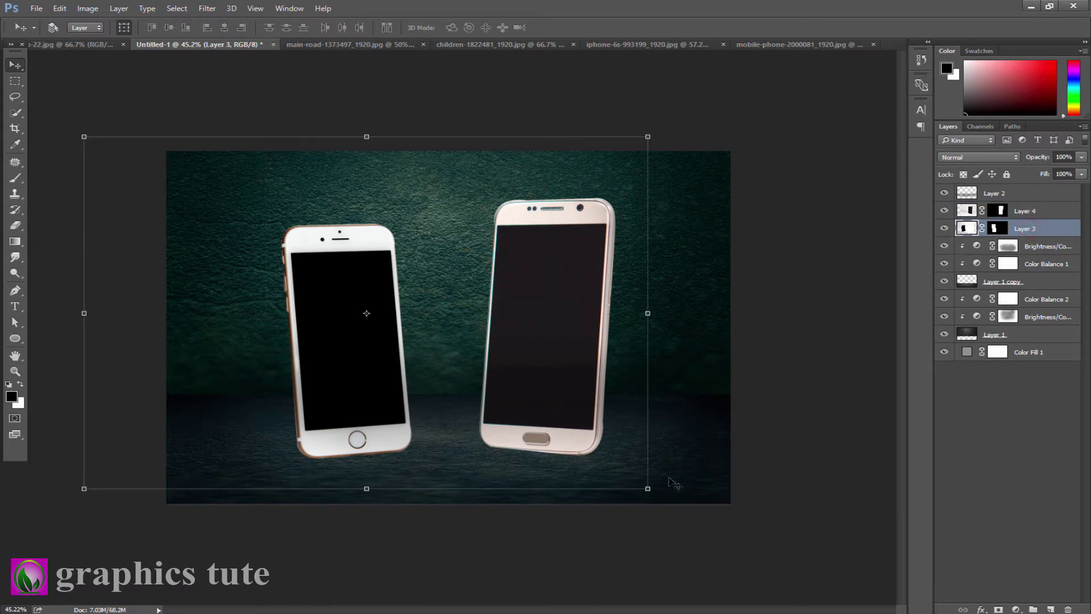
Enlarge the left phone to about 112.5% and move it up and left
left_click_drag(649, 489, 683, 510)
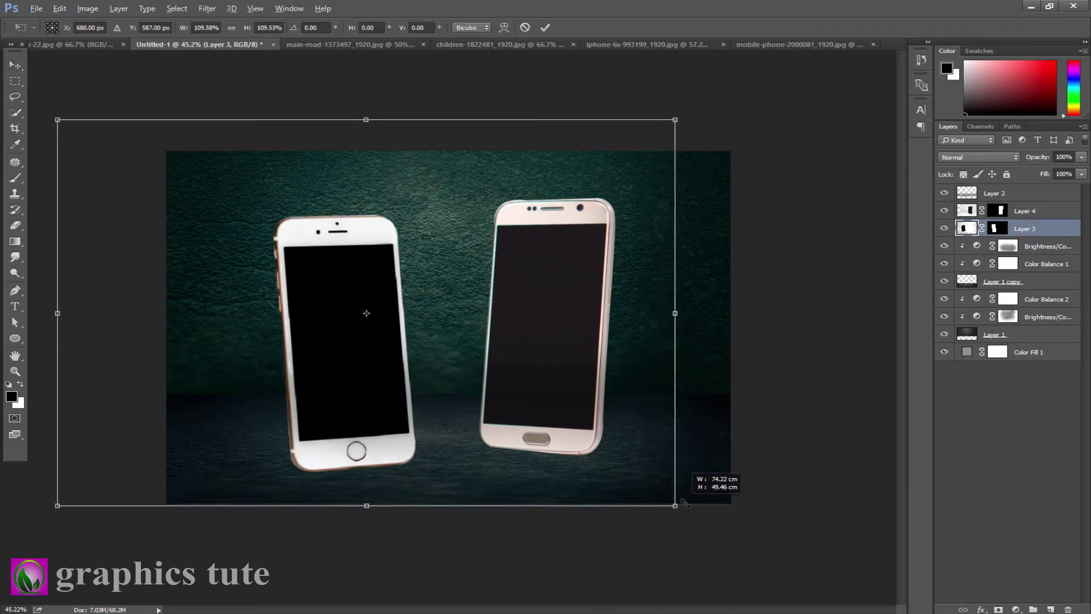
left_click_drag(384, 436, 354, 423)
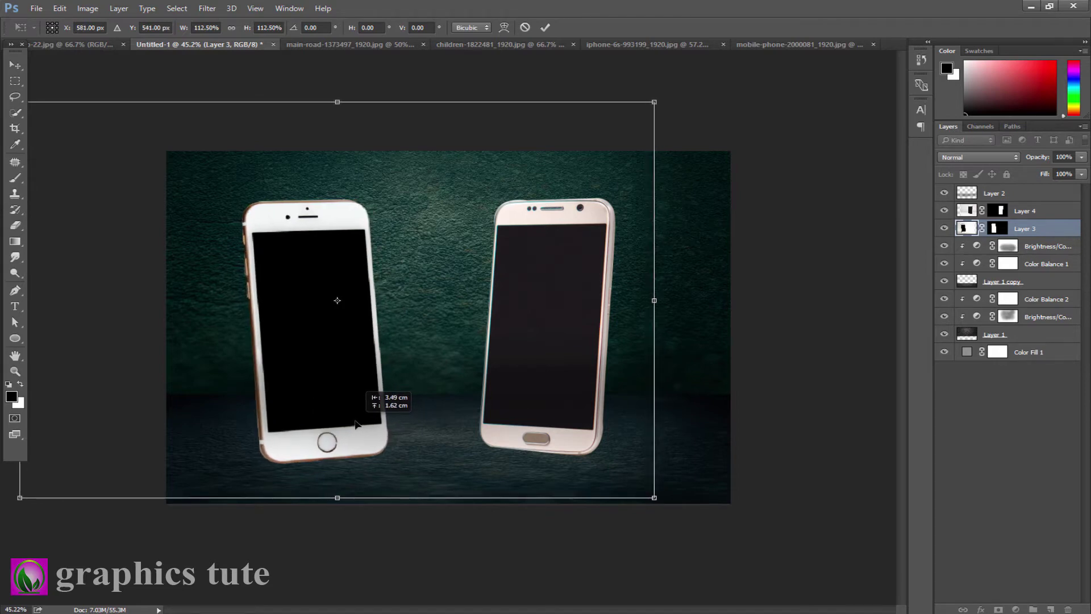
left_click_drag(354, 424, 354, 413)
left_click(545, 28)
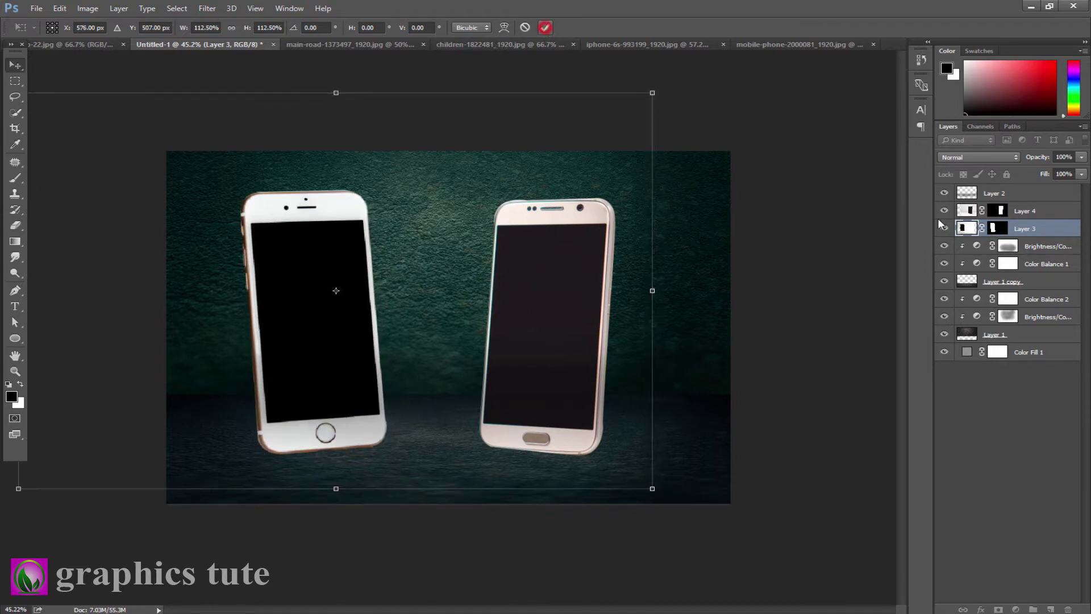
Scale the right phone on Layer 4 to about 101% and shift it slightly up-left
left_click(1028, 211)
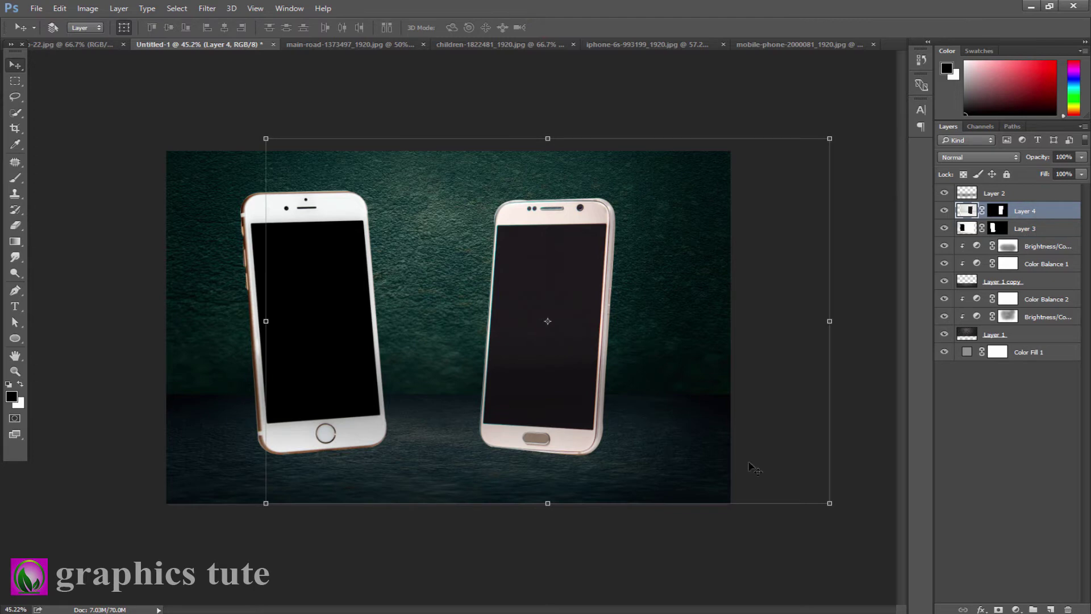
left_click_drag(830, 503, 836, 505)
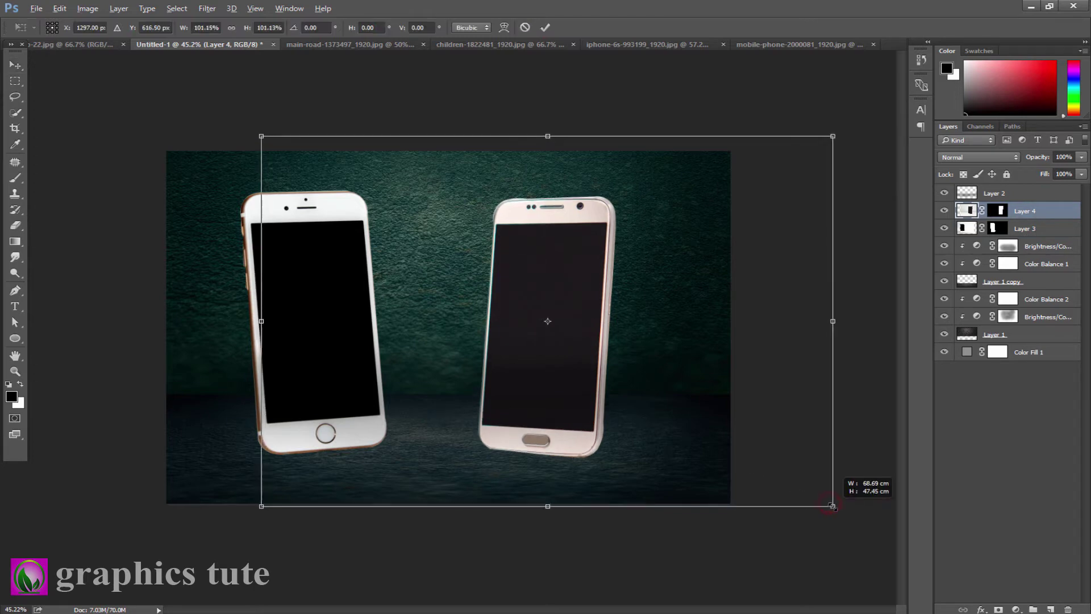
left_click_drag(530, 375, 527, 367)
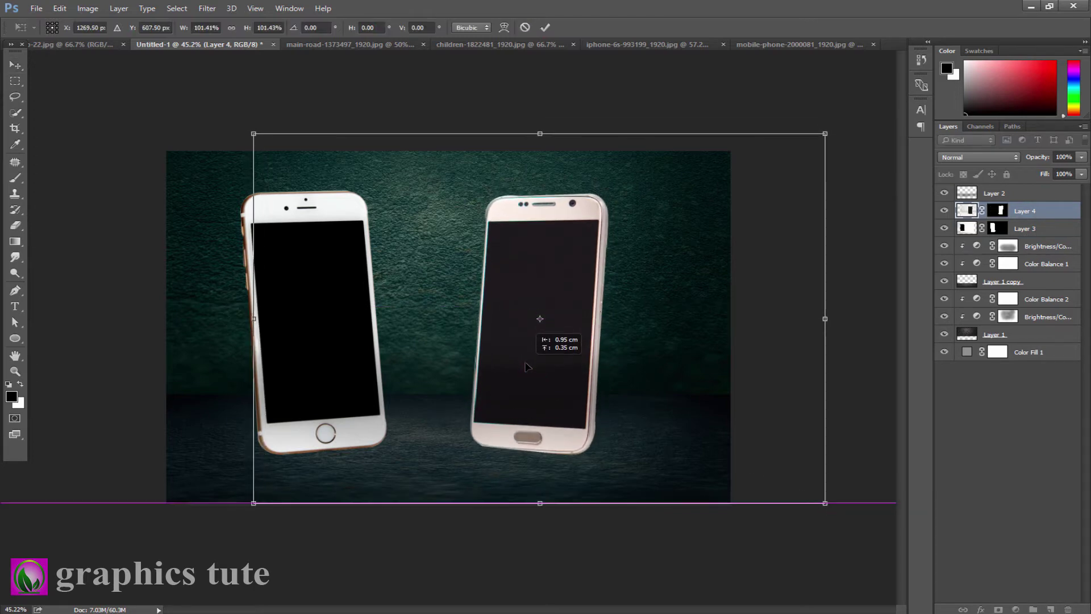
left_click(545, 27)
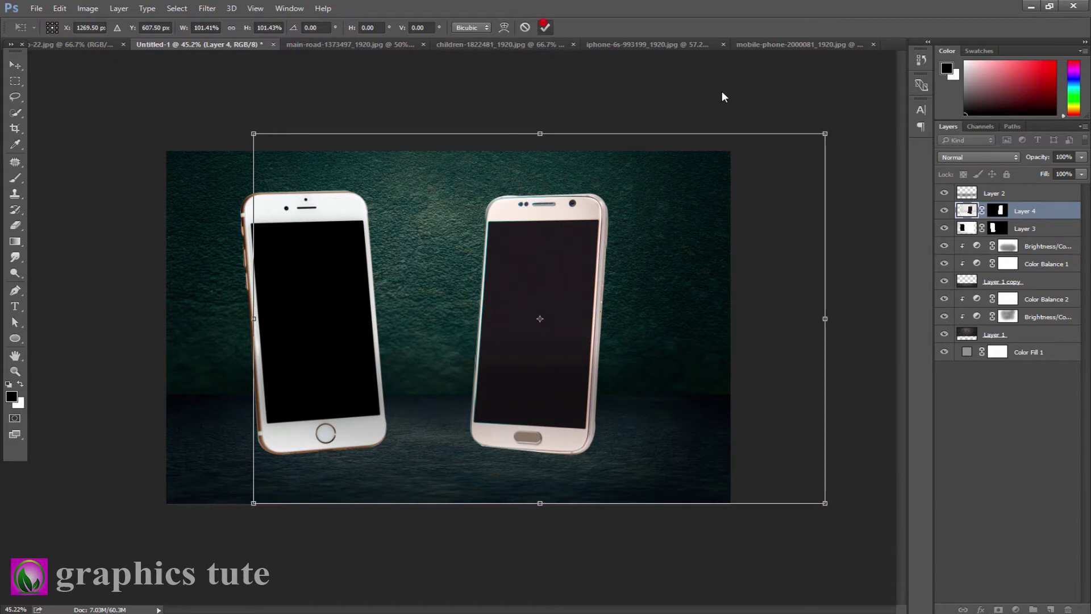
Move both phones right together, then select the Brightness/Contrast layer
left_click(1010, 229, "shift")
left_click_drag(568, 346, 584, 346)
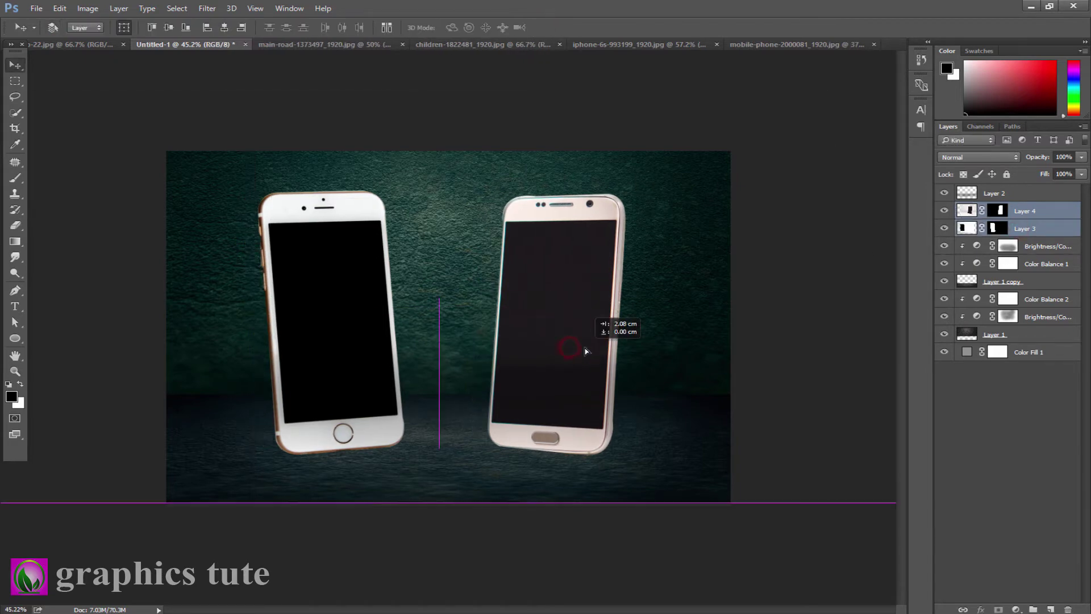
left_click(1037, 247)
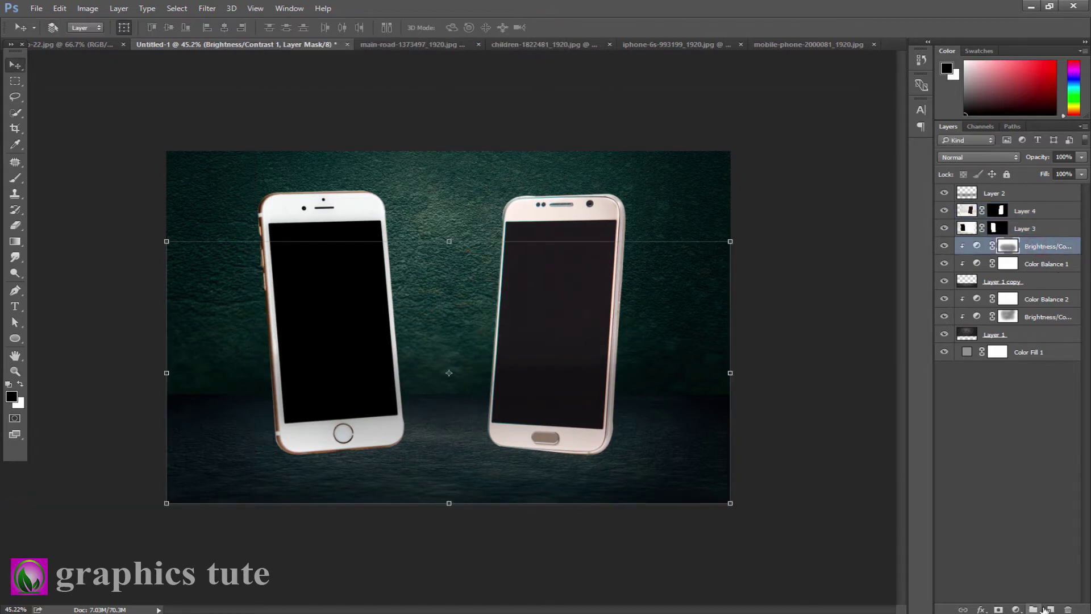
On a new layer, paint a soft black 250-px brush dot at 100% opacity
left_click(1049, 609)
left_click(16, 178)
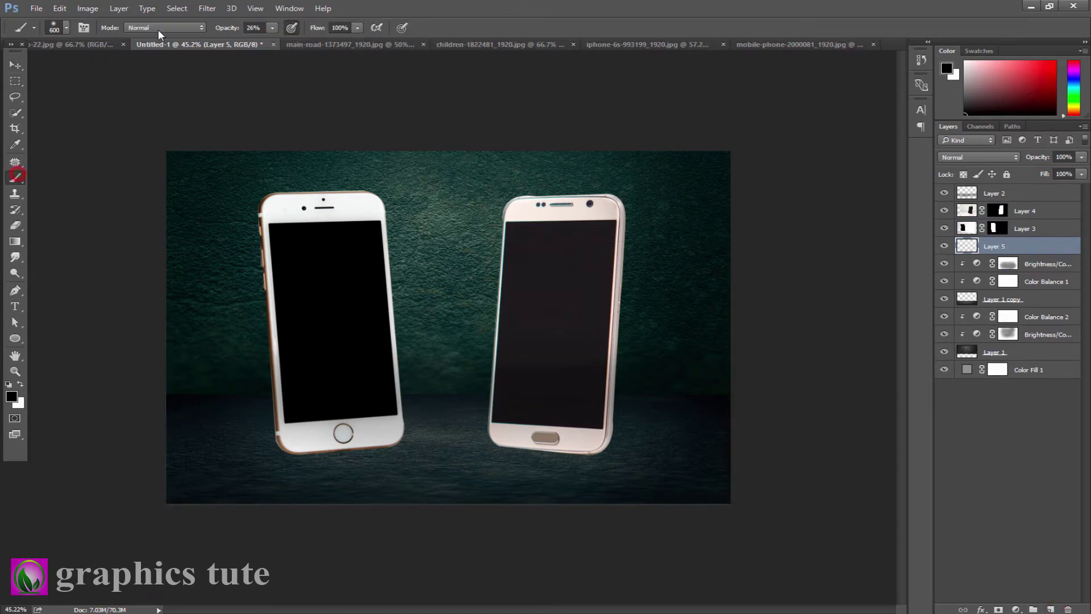
key("0")
key("bracketleft")
key("bracketleft")
key("bracketleft")
key("bracketleft")
left_click(435, 443)
Stretch and flatten the dot into a wide shadow tilted about -4° under the left phone
left_click(15, 65)
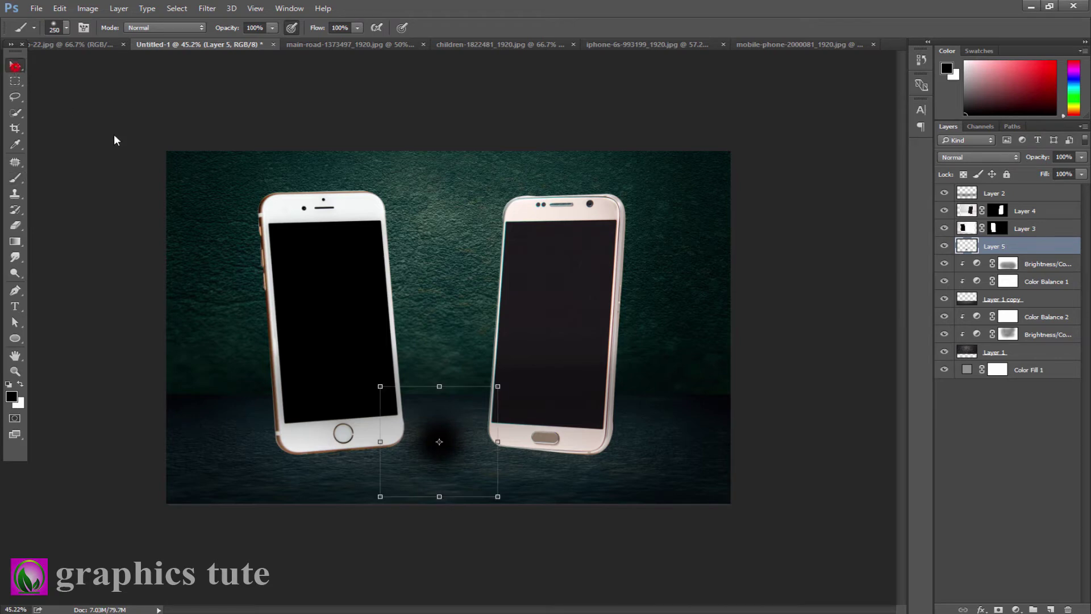
left_click_drag(501, 443, 592, 442)
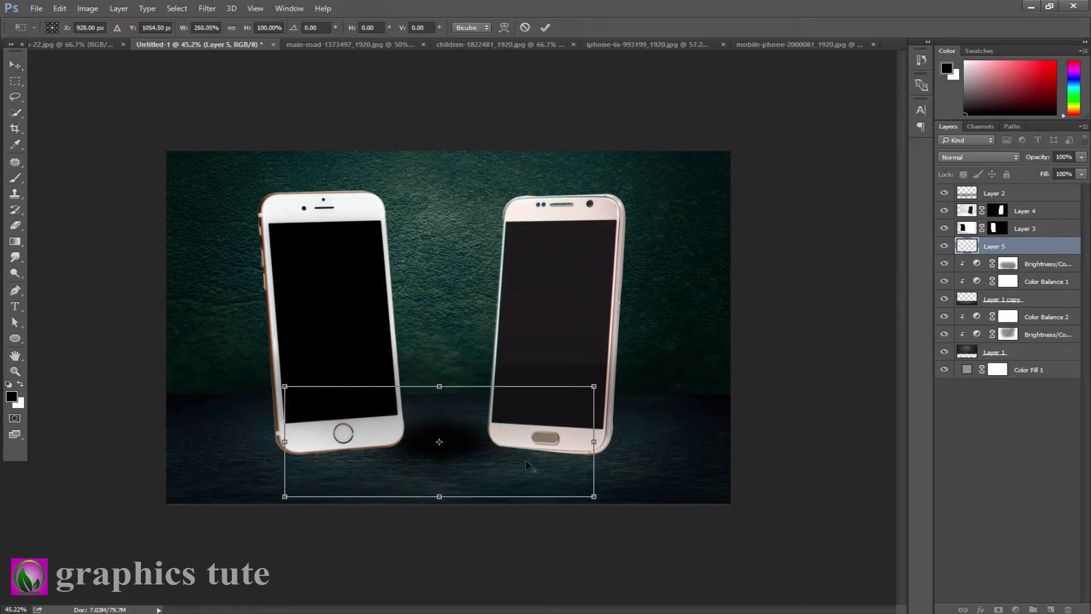
mouse_move(441, 497)
left_mouse_down()
mouse_move(442, 459)
mouse_move(365, 466)
left_mouse_up()
left_click_drag(527, 498, 543, 486)
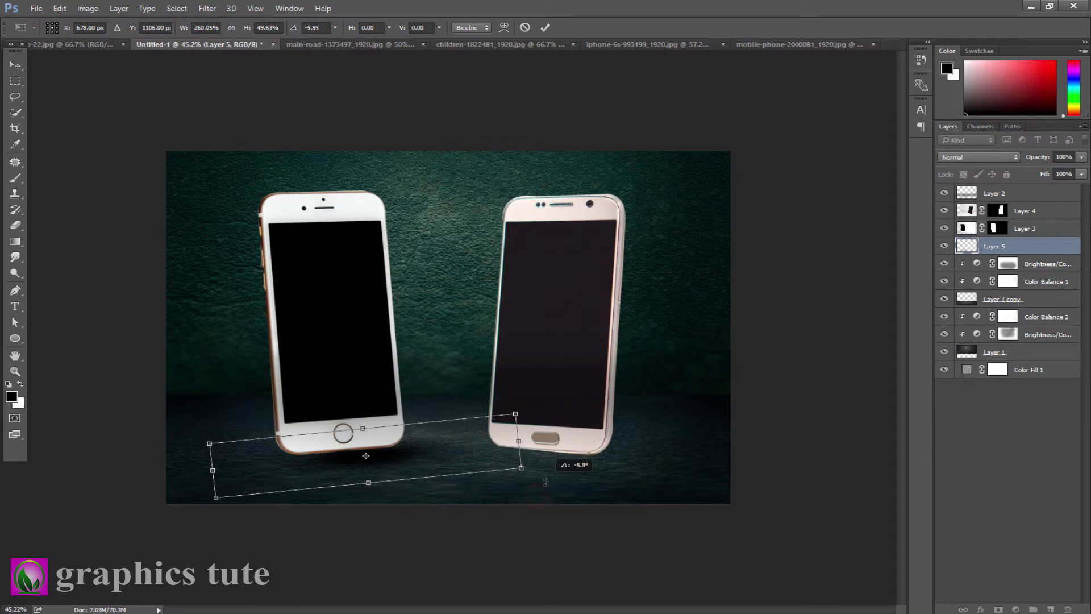
left_click_drag(421, 472, 388, 469)
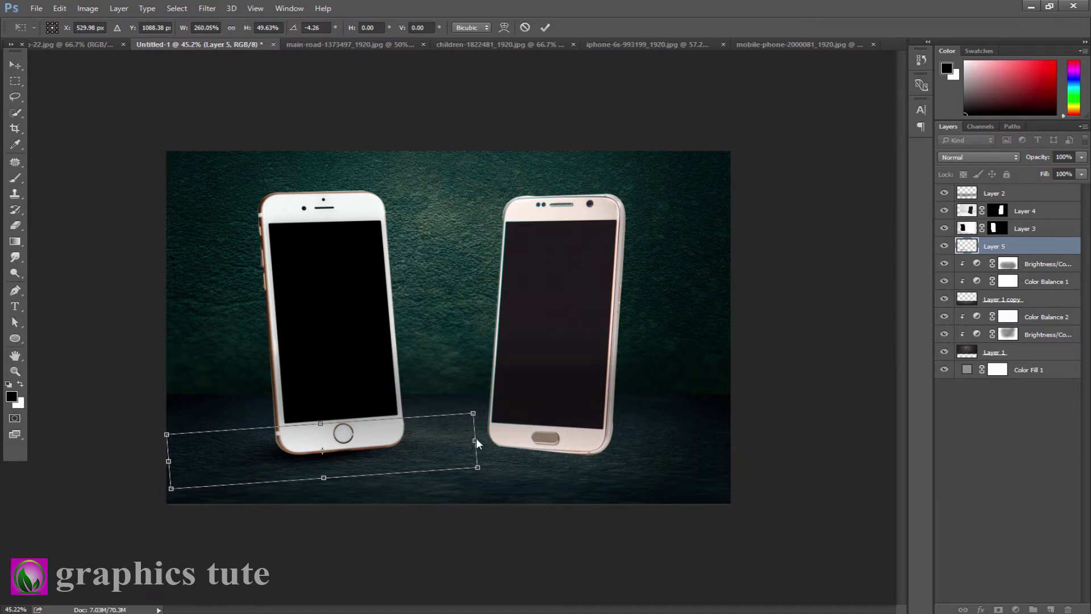
mouse_move(477, 441)
left_mouse_down()
mouse_move(487, 439)
mouse_move(407, 470)
left_mouse_up()
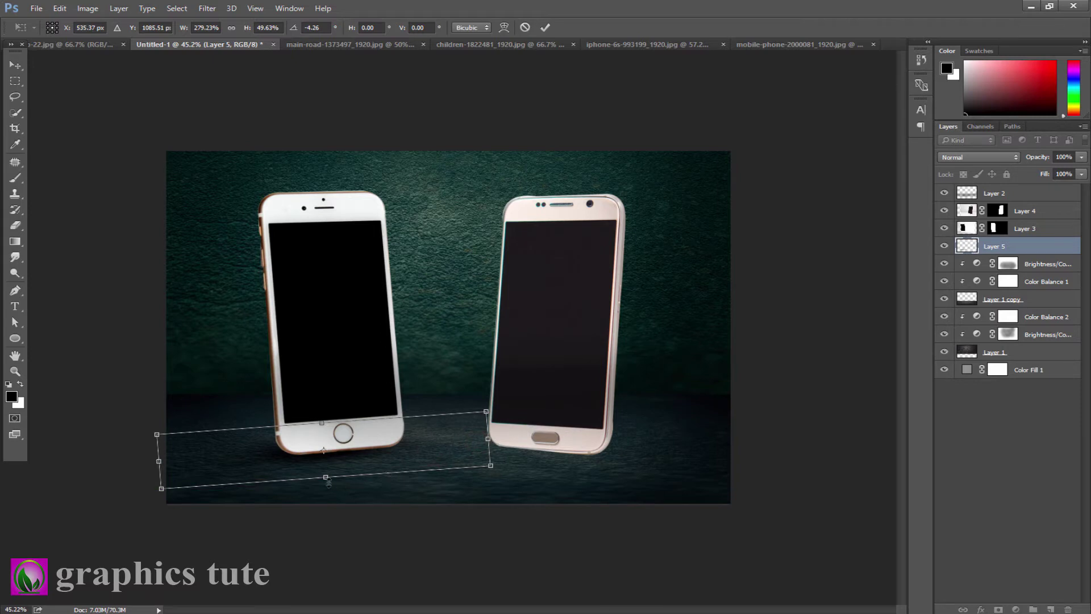
left_click_drag(325, 476, 325, 473)
left_click_drag(491, 439, 501, 441)
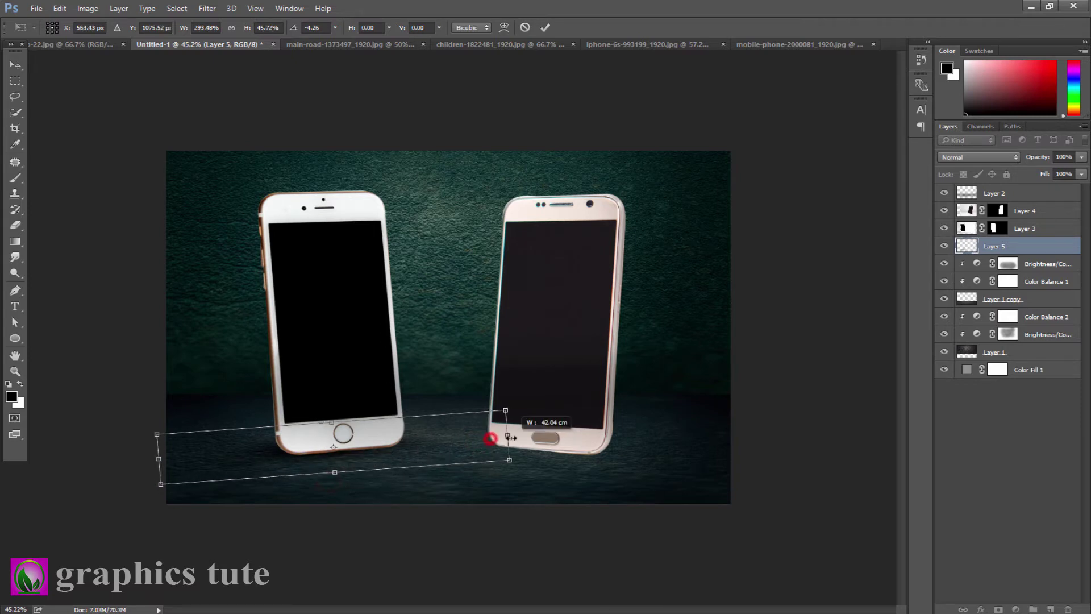
left_click(545, 27)
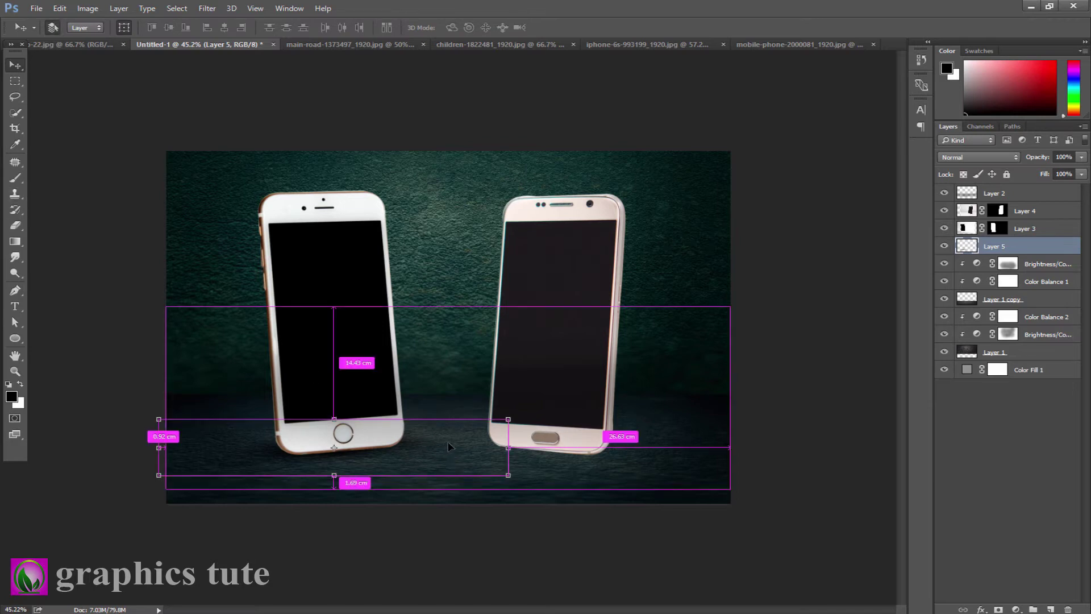
Duplicate the shadow under the right phone, tilted about 6°, and add empty Layer 6
key("ctrl+j")
left_click_drag(400, 455, 606, 457)
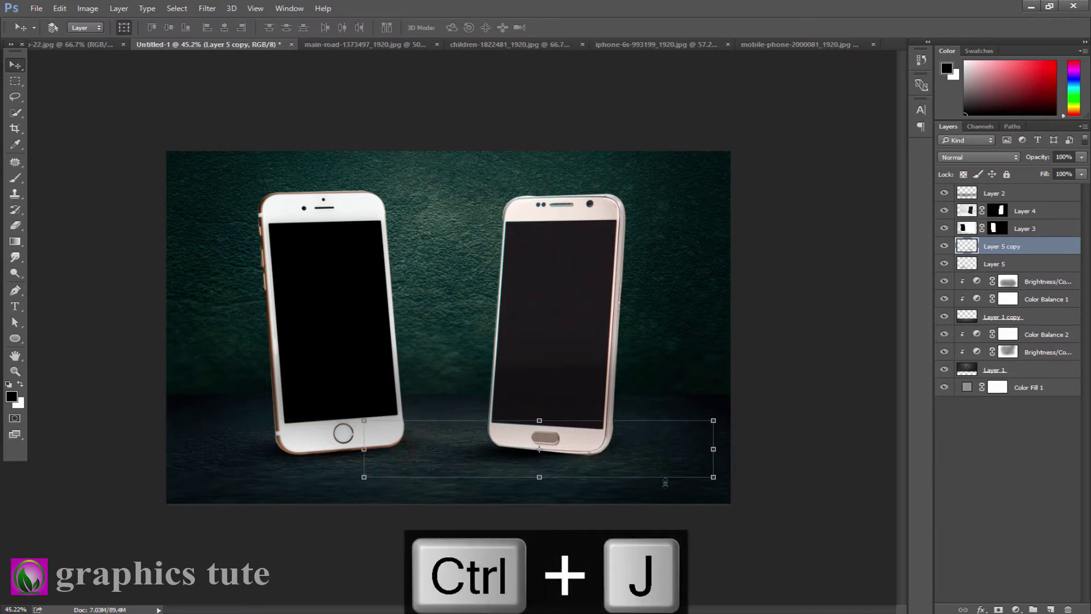
left_click_drag(720, 492, 698, 472)
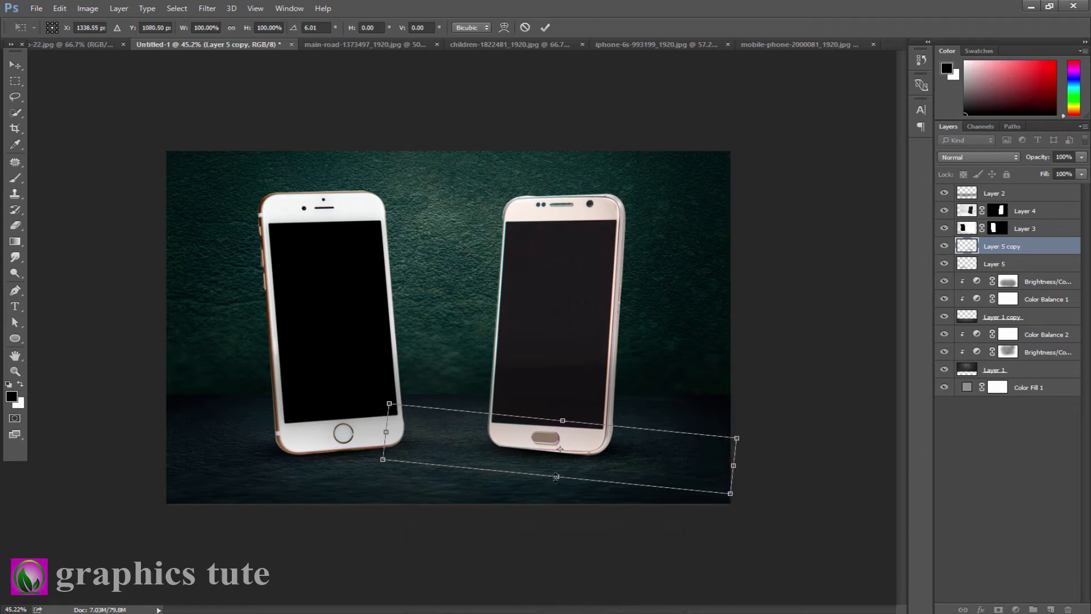
left_click_drag(556, 476, 584, 445)
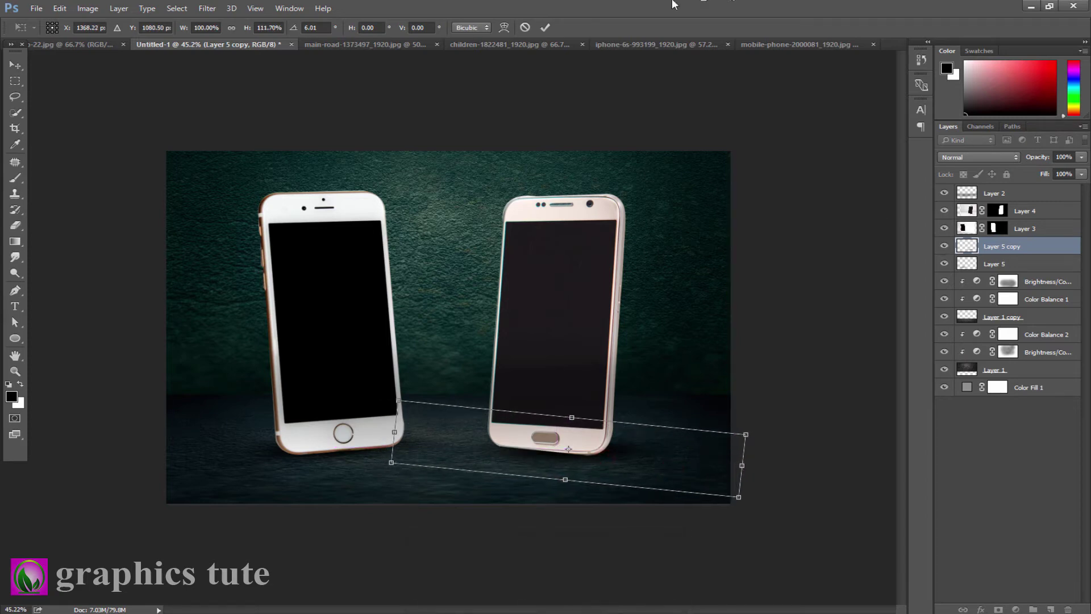
left_click(544, 28)
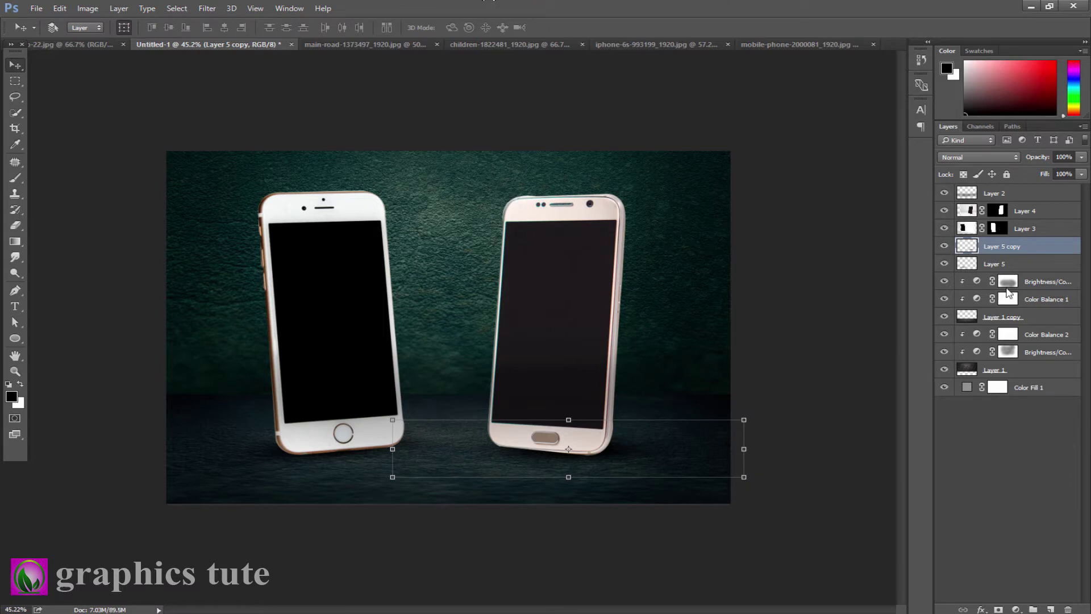
key("shift+Up")
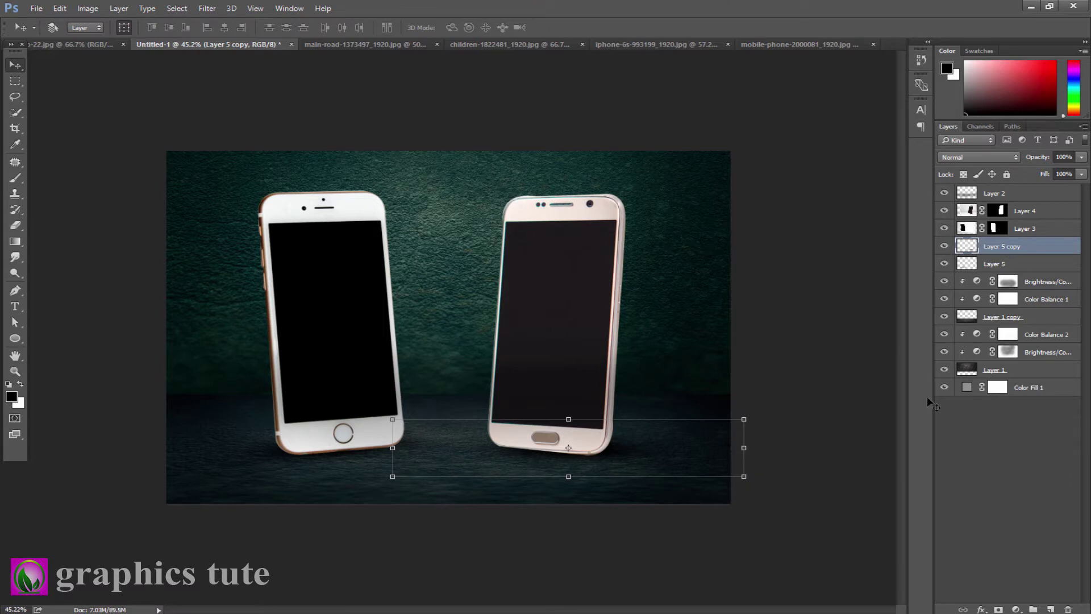
left_click(1049, 610)
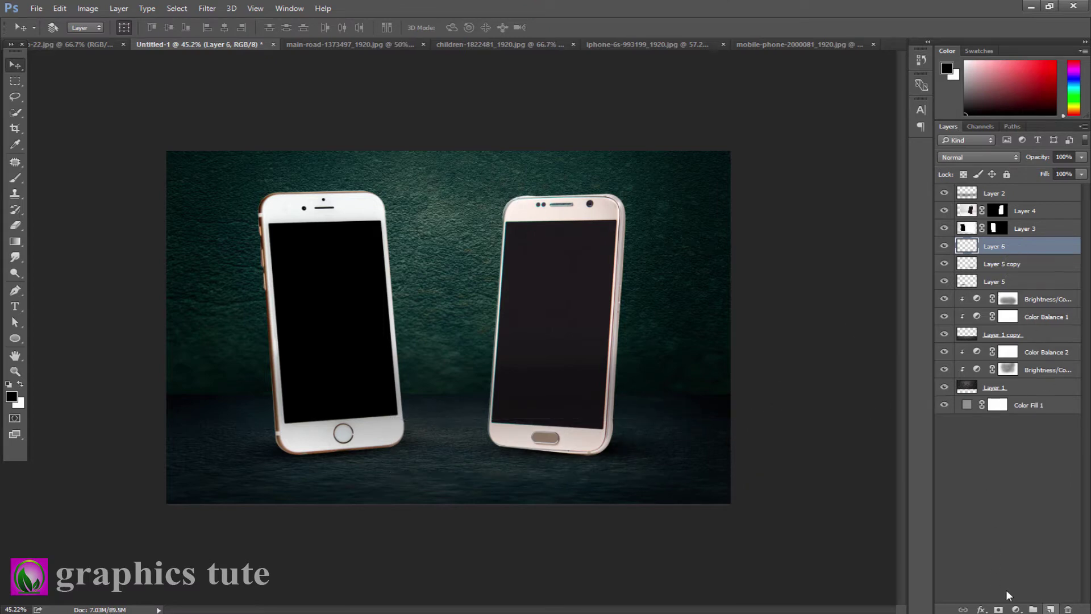
Dab soft black shading around both phone bases with an 18% opacity, size 500 brush
left_click(15, 177)
left_click_drag(228, 33, 205, 33)
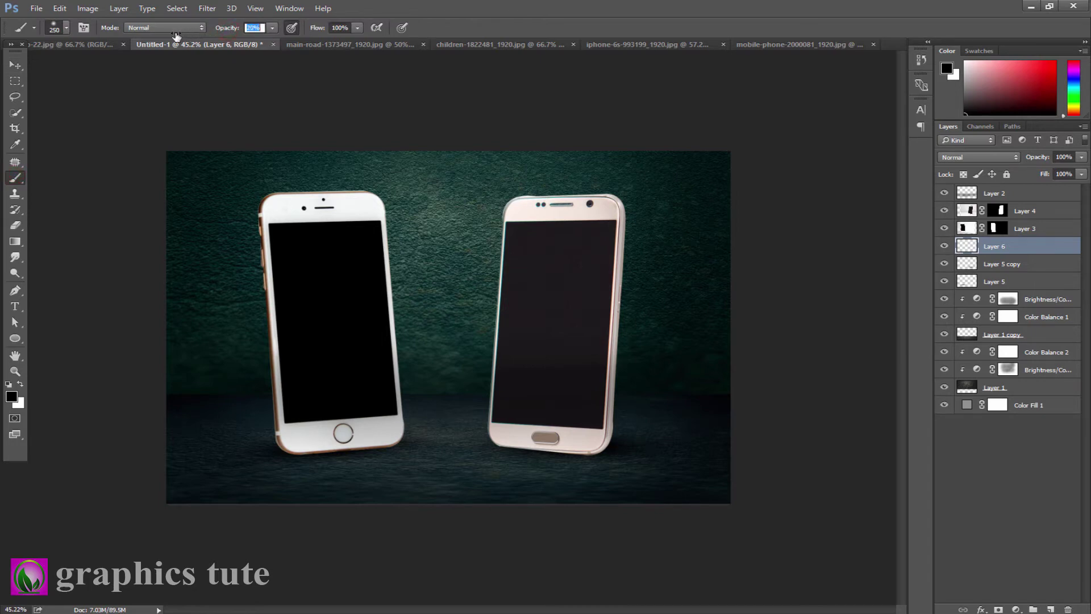
left_click_drag(176, 36, 174, 36)
key("bracketright")
key("bracketright")
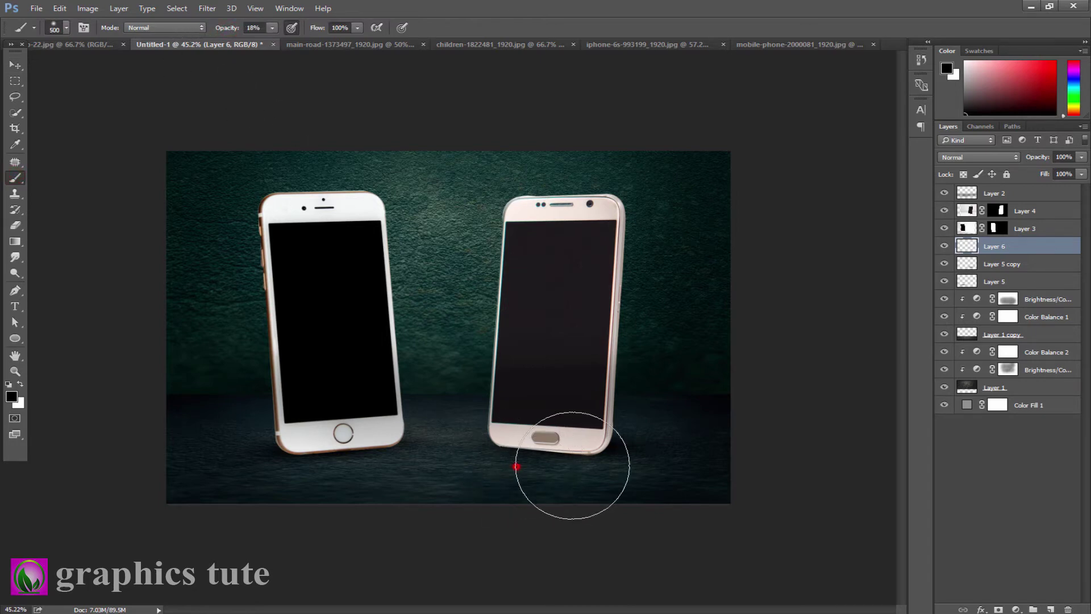
key("bracketright")
left_click(615, 440)
left_click(348, 463)
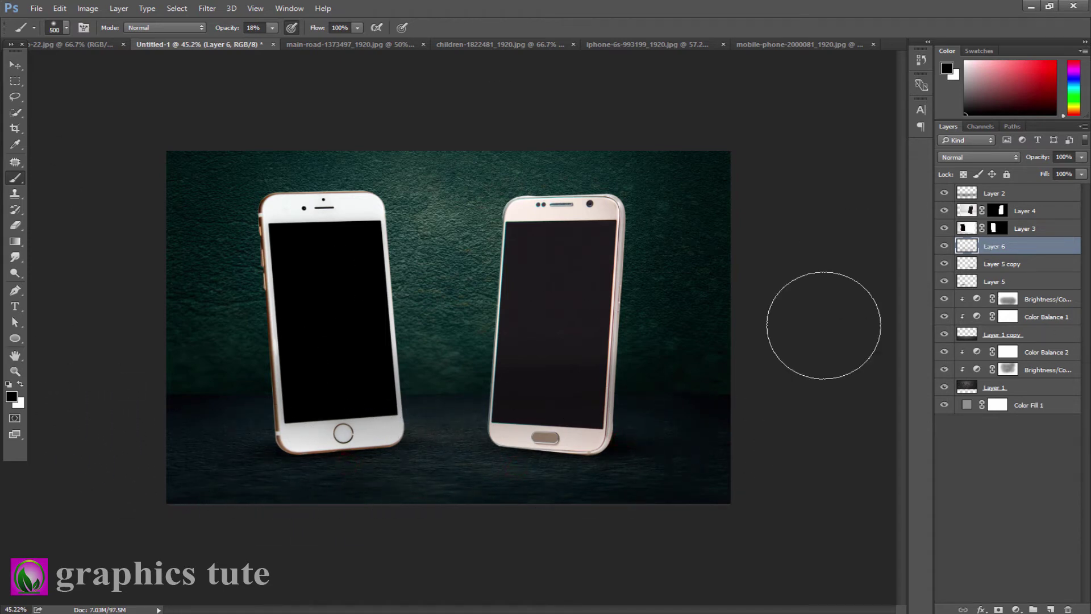
Apply the layer masks on Layer 3 and Layer 4 permanently
right_click(997, 230)
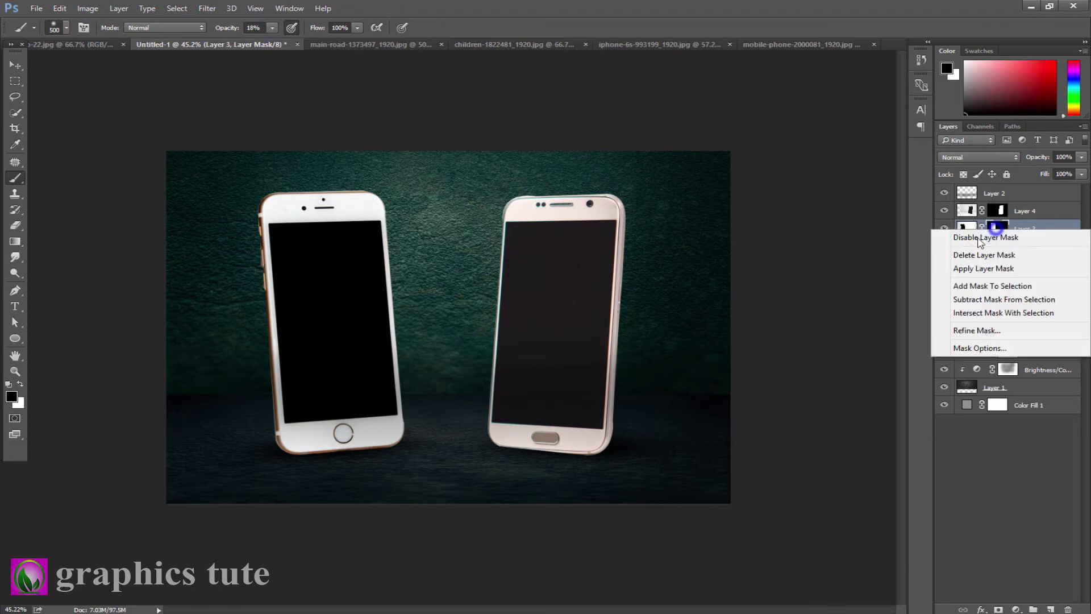
left_click(976, 268)
right_click(999, 211)
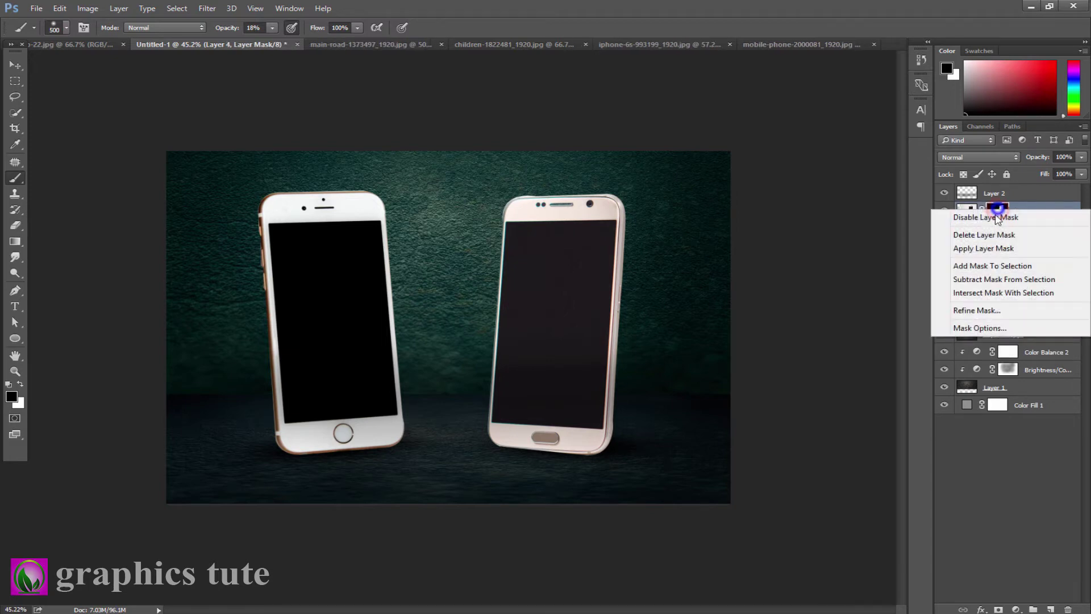
left_click(987, 249)
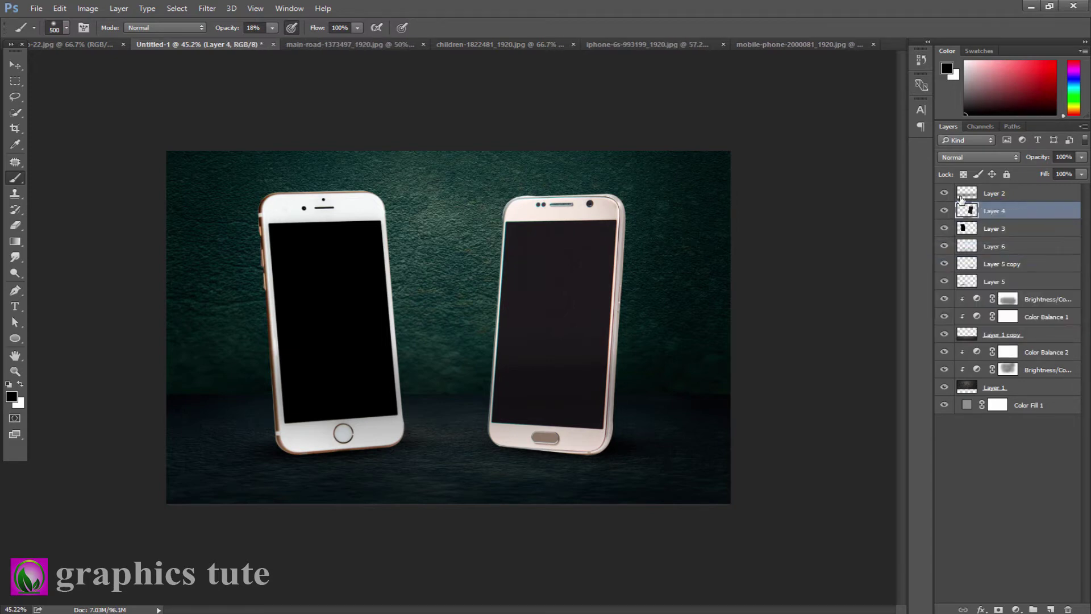
Zoom in on the left phone, check Layer 3's visibility, and reveal the lasso variants
left_click(14, 371)
left_click_drag(339, 365, 357, 384)
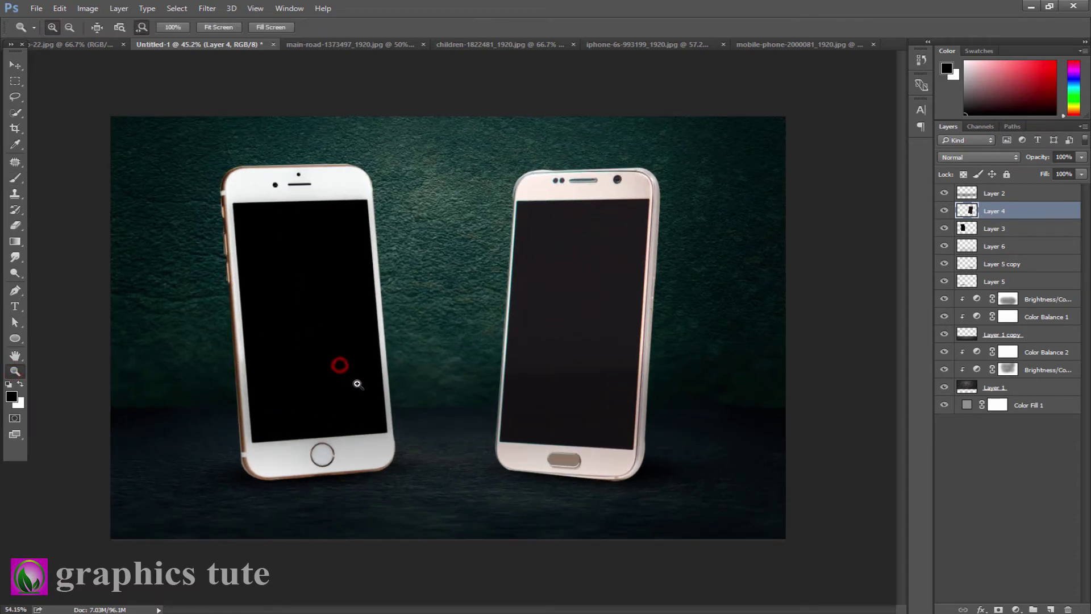
left_click(945, 228)
left_click(994, 228)
left_click_drag(290, 297, 302, 309)
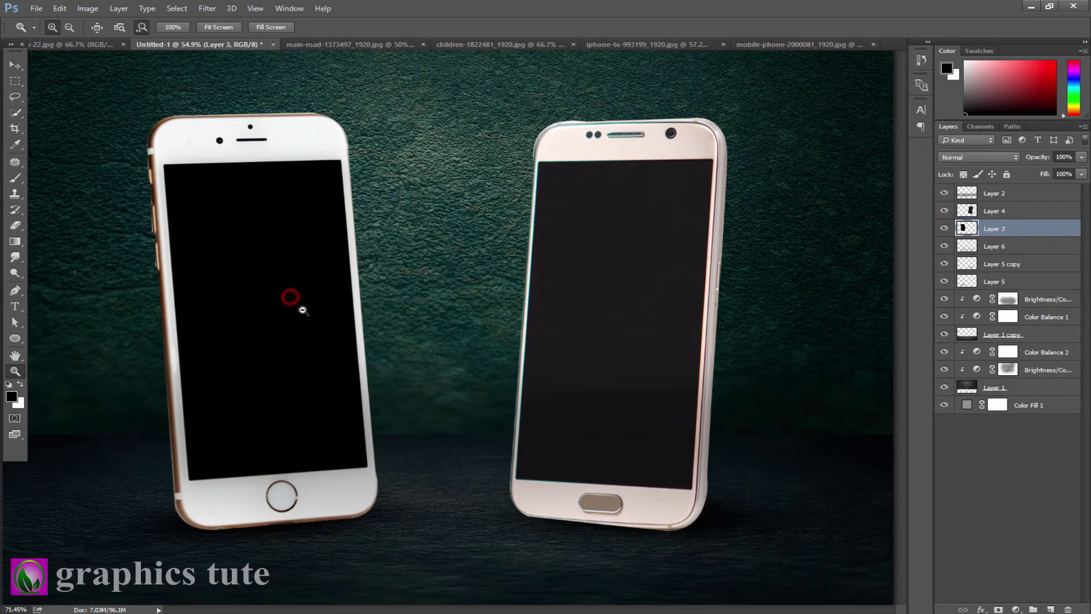
left_click(15, 96)
Select the iPhone's screen with the Polygonal Lasso and copy it to new Layer 7
left_click(60, 107)
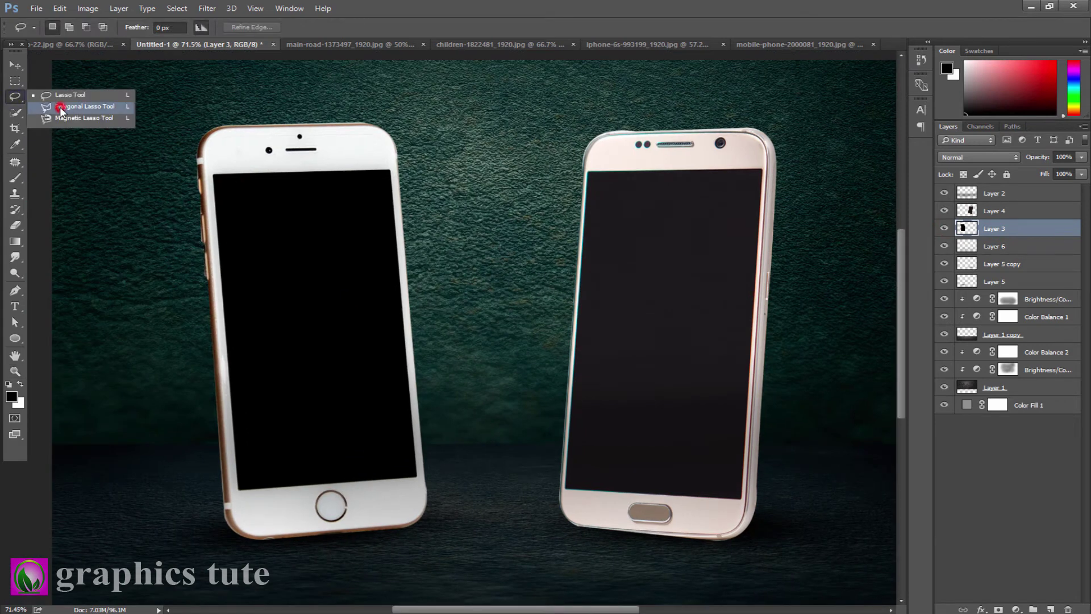
left_click(214, 176)
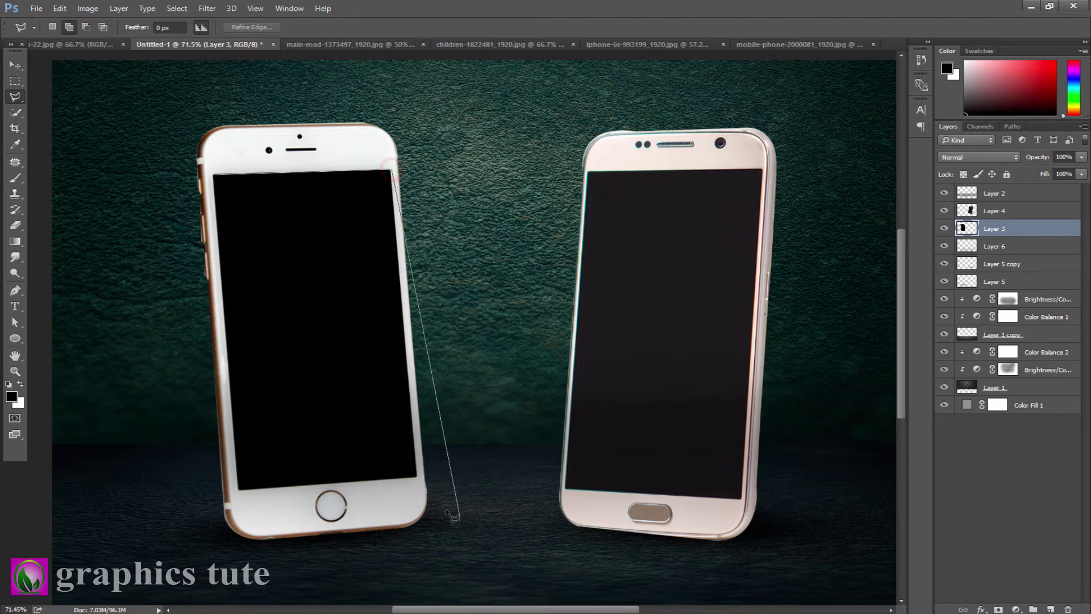
left_click(418, 479)
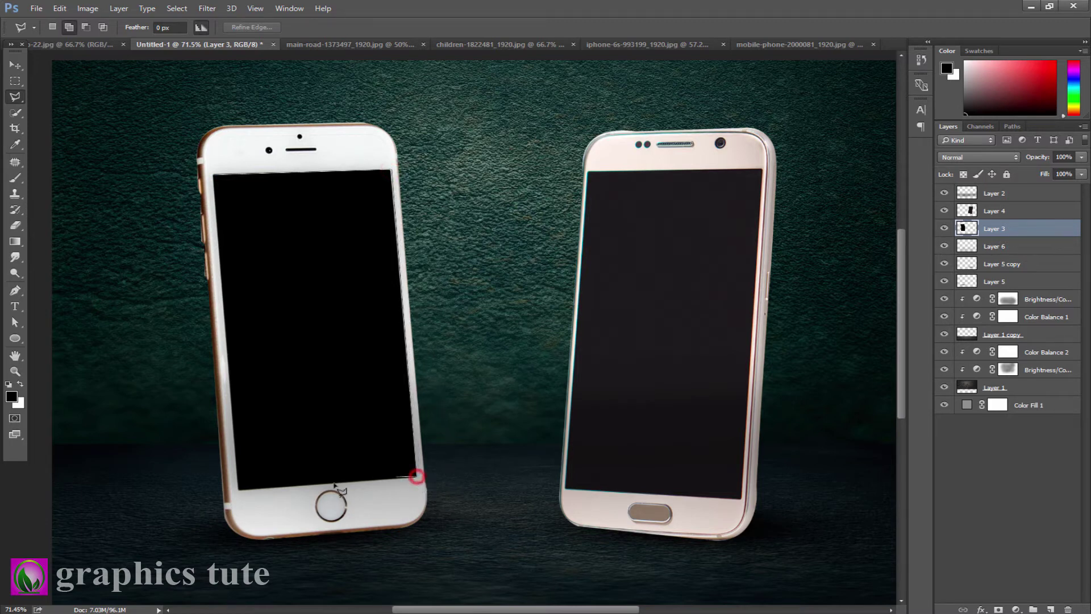
left_click(238, 490)
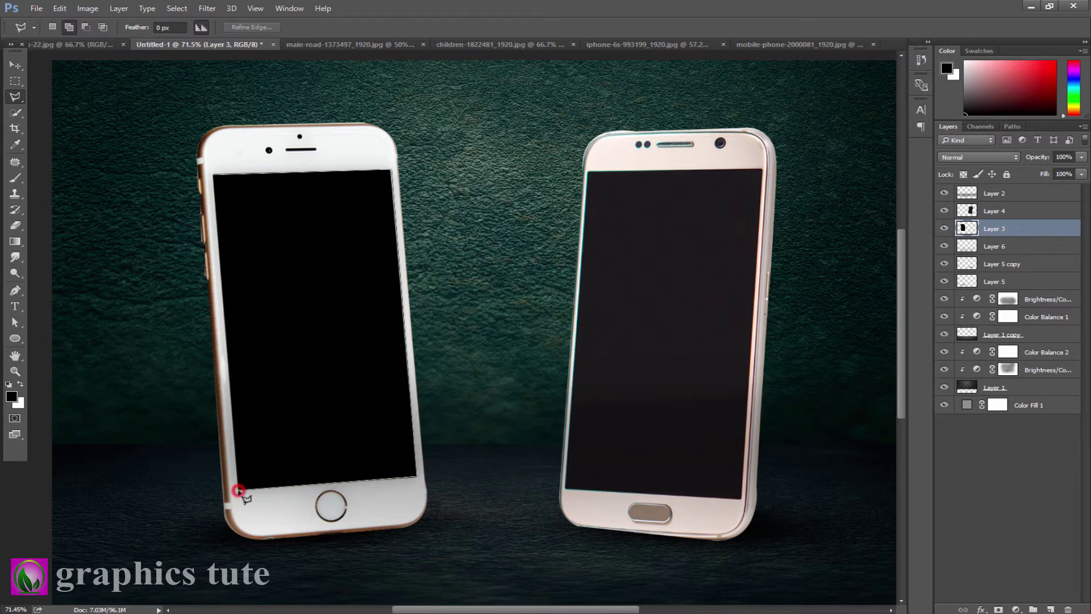
left_click(215, 175)
right_click(249, 195)
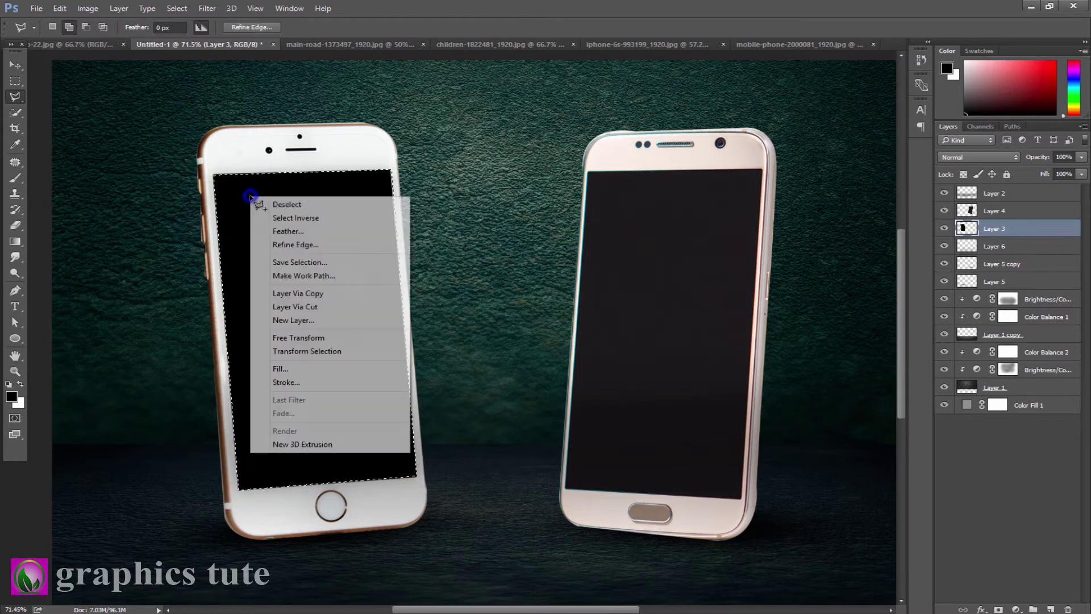
left_click(309, 307)
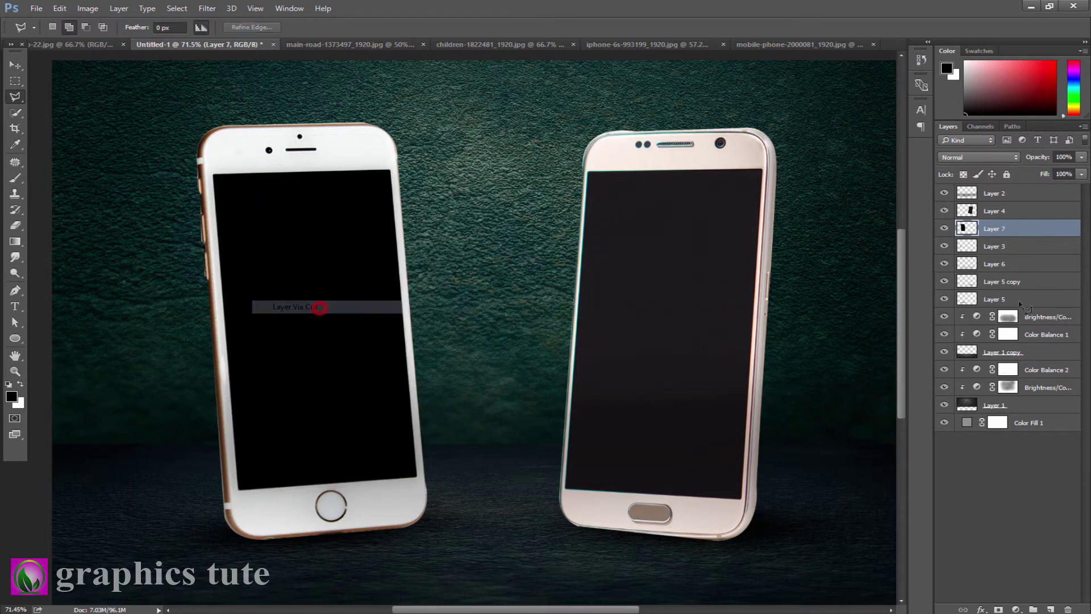
Toggle Layer 7 and Layer 4 visibility to check them, leaving Layer 4 selected
left_click(944, 228)
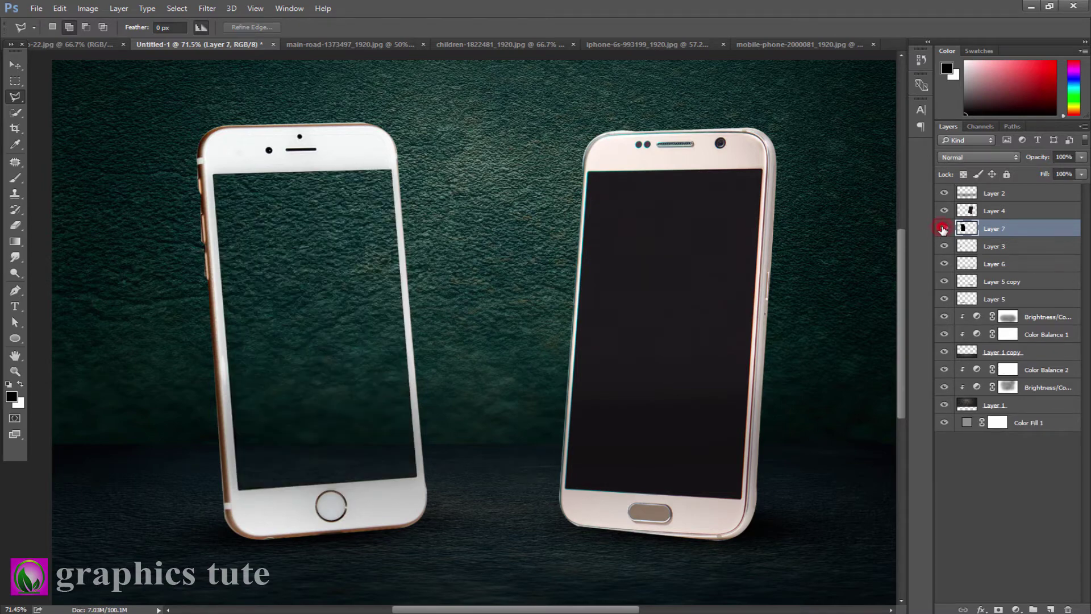
left_click(944, 229)
left_click(986, 211)
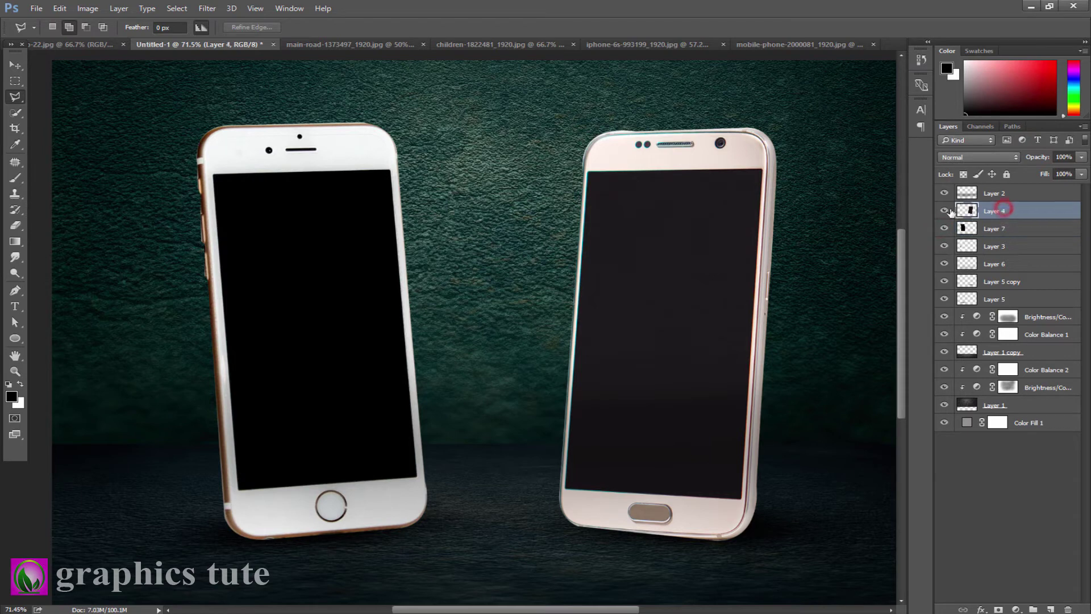
left_click(946, 211)
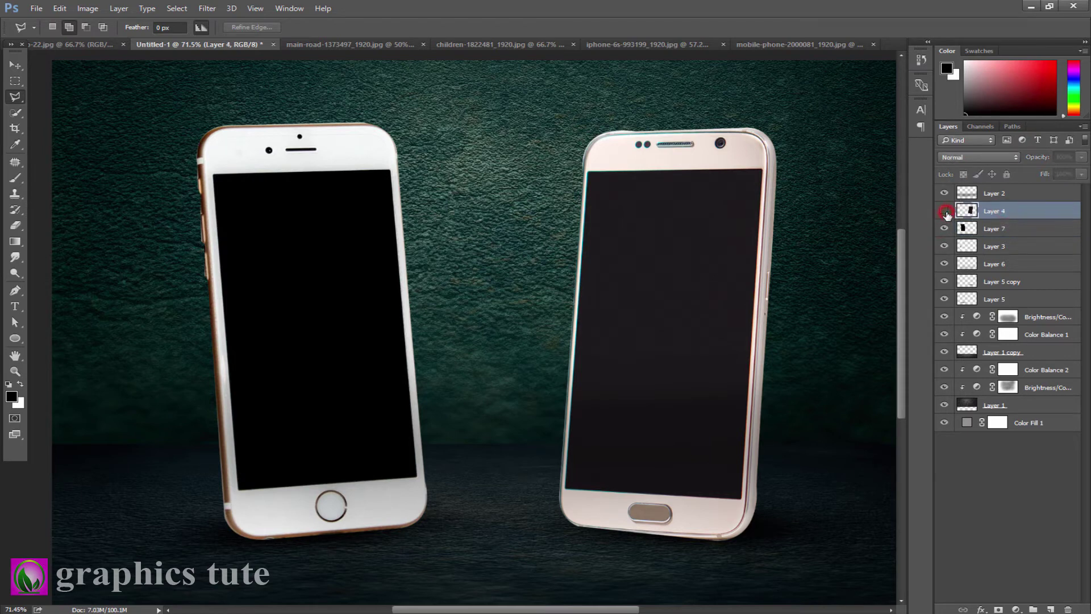
left_click(944, 211)
left_click(991, 212)
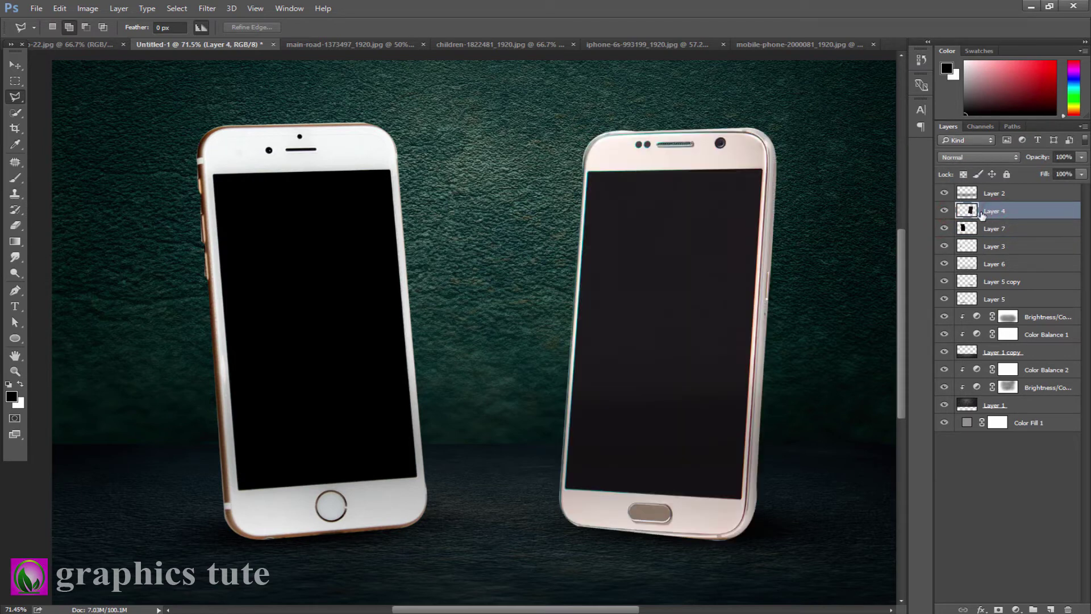
Zoom in and select the Samsung screen's four corners with the Polygonal Lasso
left_click(16, 370)
left_click_drag(665, 262, 671, 273)
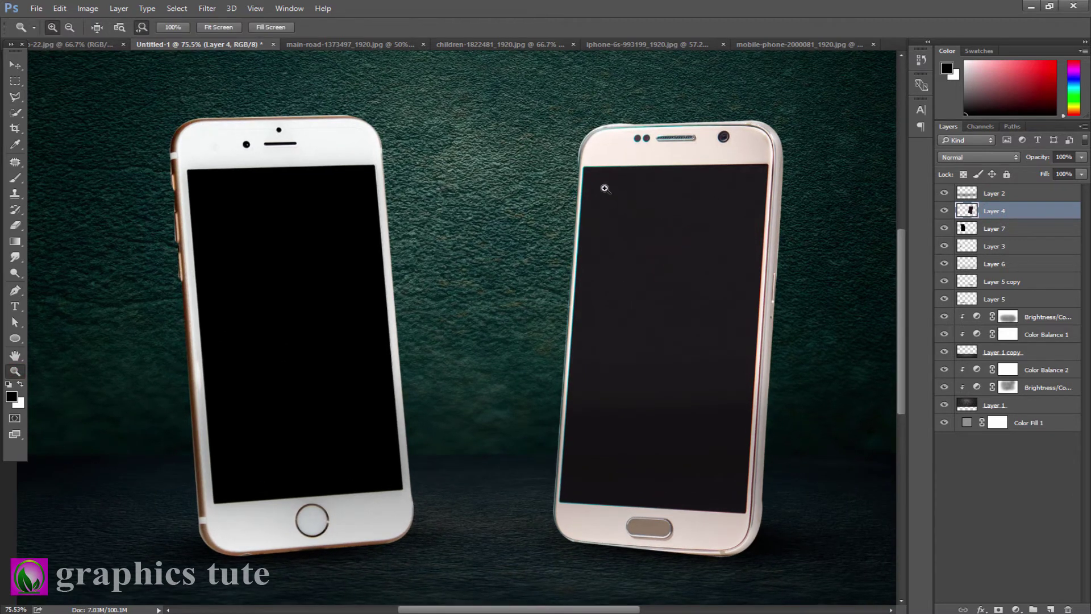
left_click(15, 97)
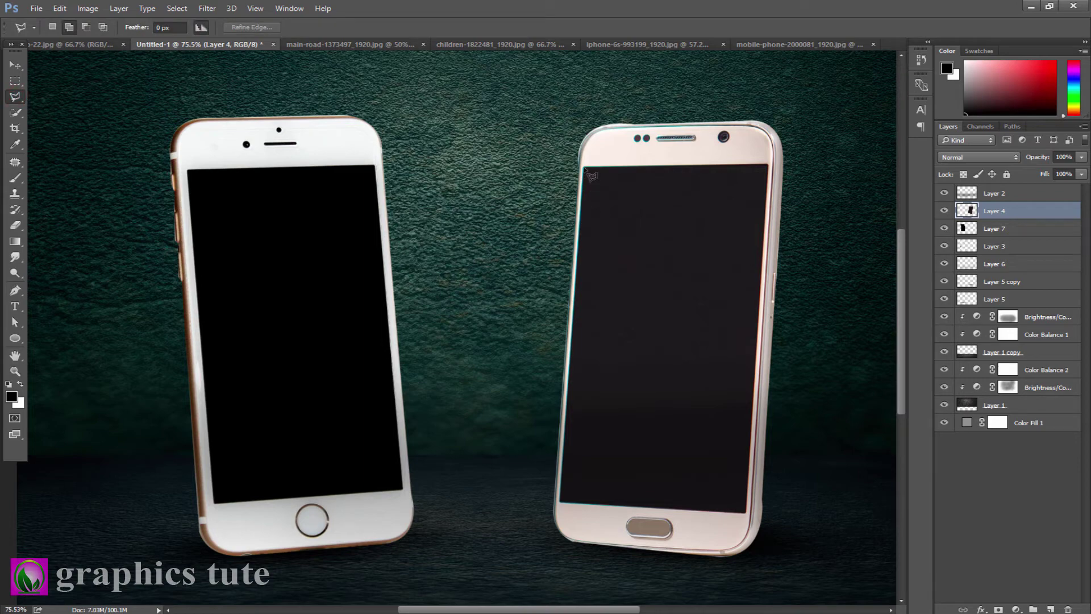
left_click(584, 168)
left_click(770, 165)
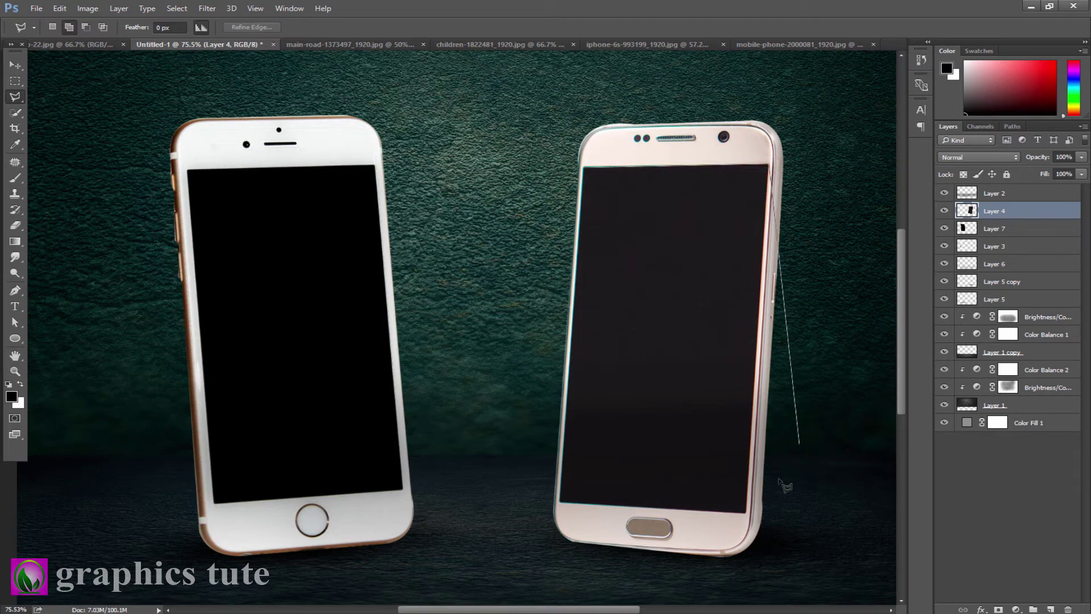
left_click(748, 514)
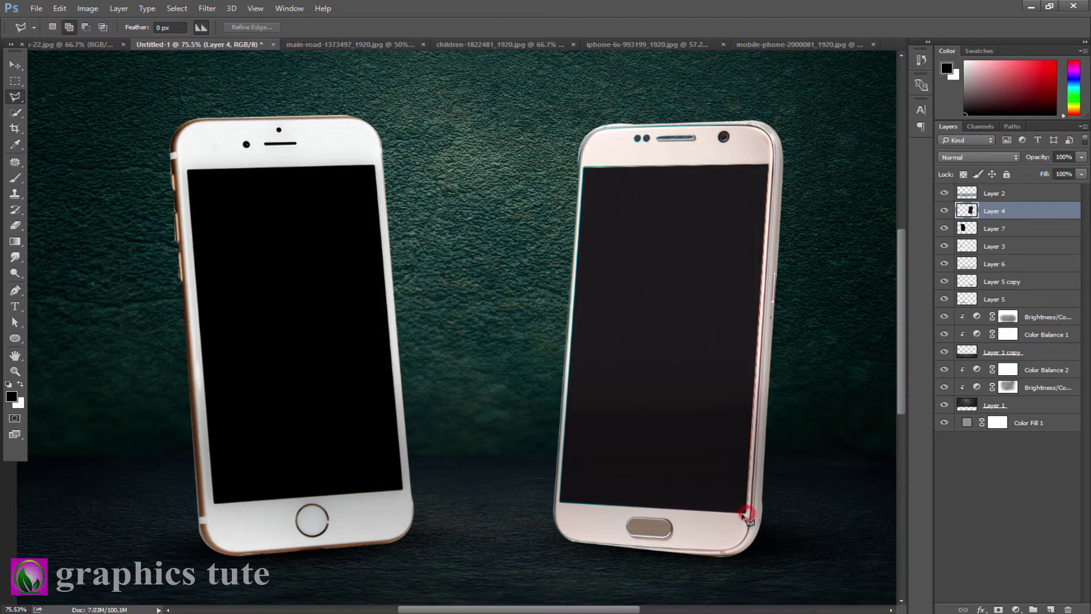
left_click(560, 504)
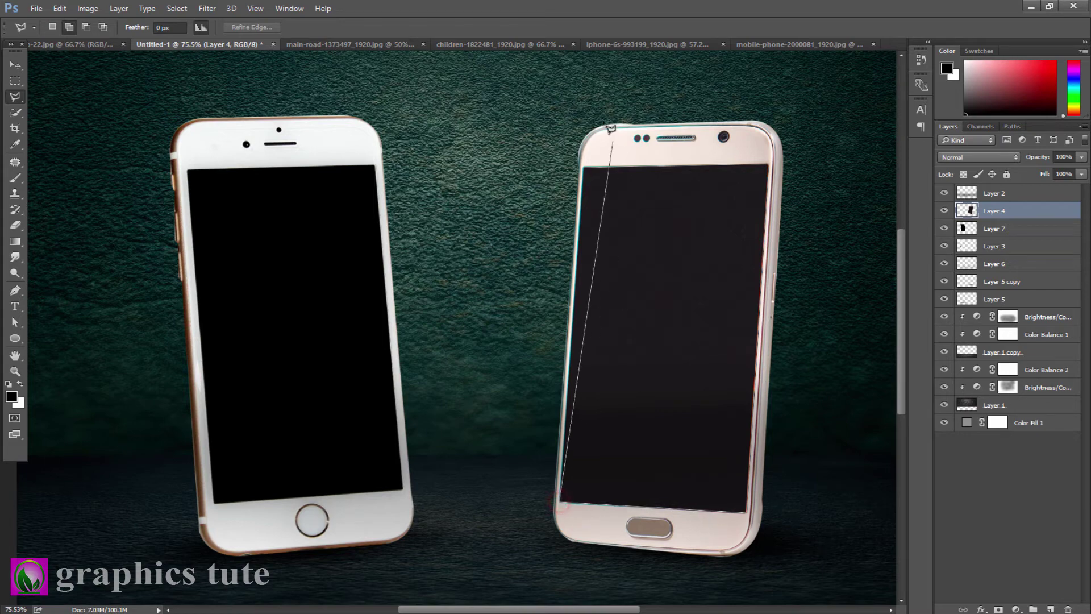
left_click(583, 166)
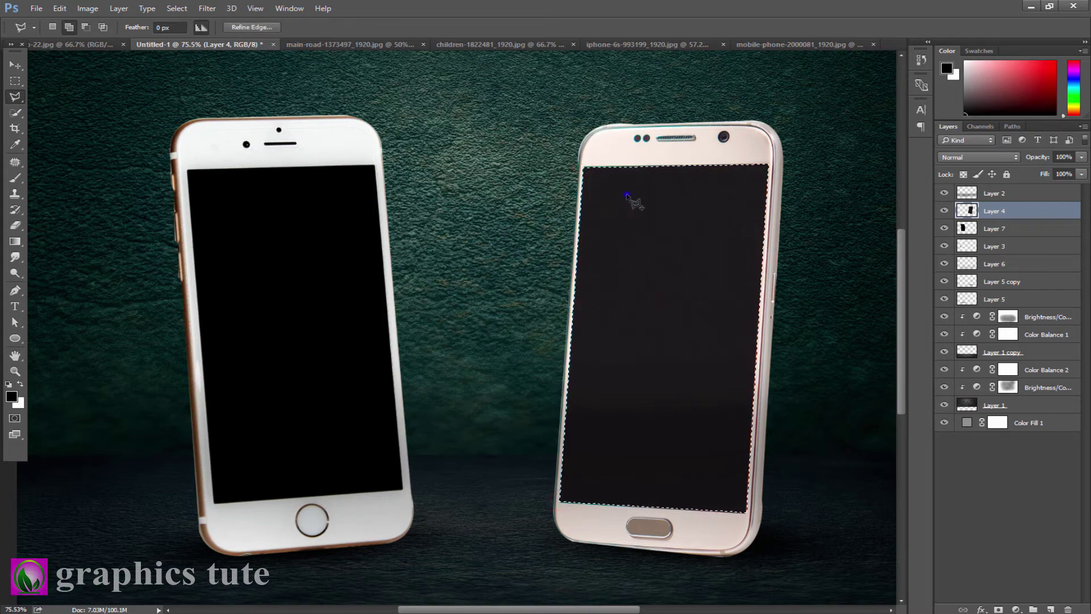
Cut the Samsung screen onto new Layer 8, check it, and zoom back out
right_click(627, 193)
left_click(694, 303)
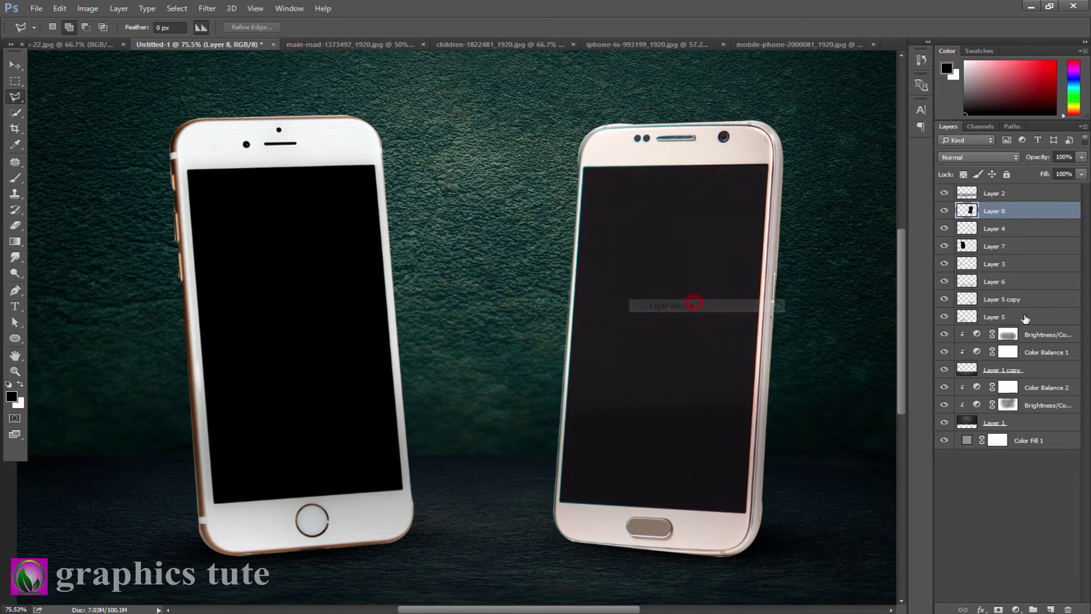
left_click(944, 211)
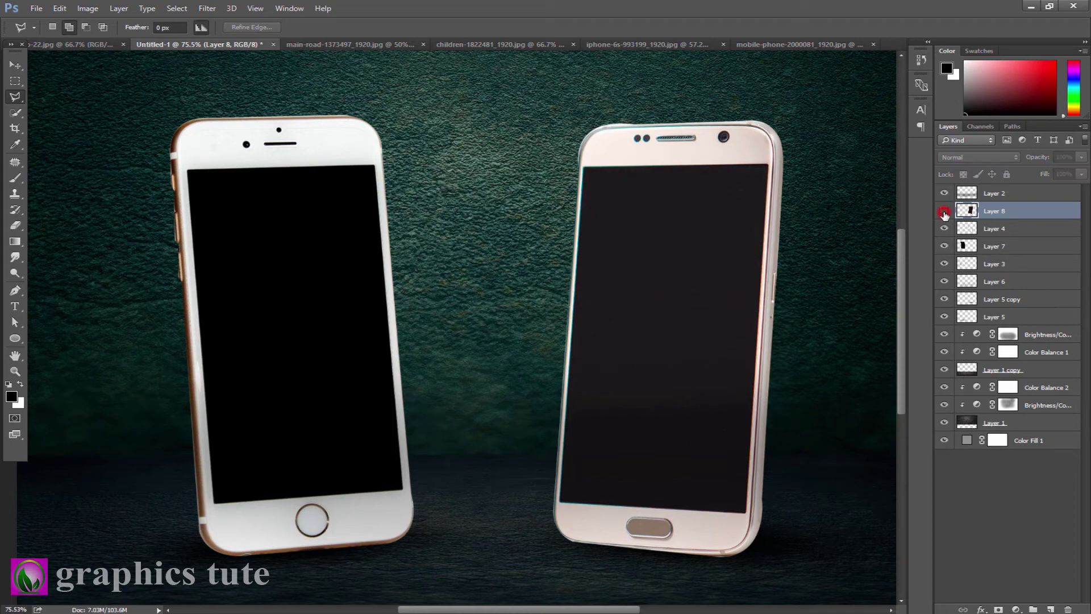
left_click(15, 371)
left_click_drag(621, 362, 589, 345)
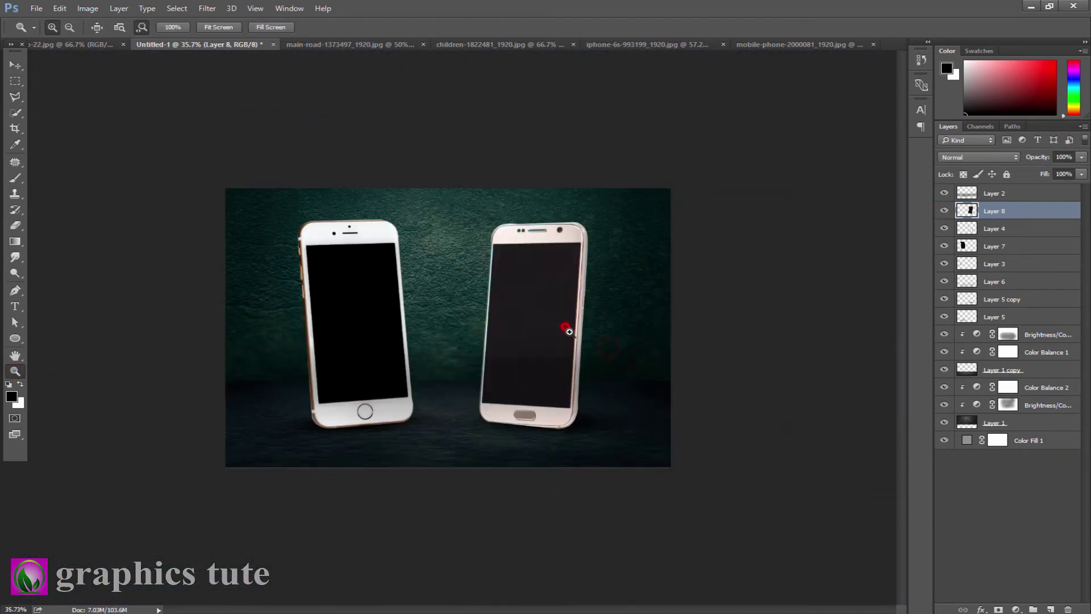
Select Layer 7, then unlock the boy-and-elephant photo's Background layer and view it whole
left_click(15, 64)
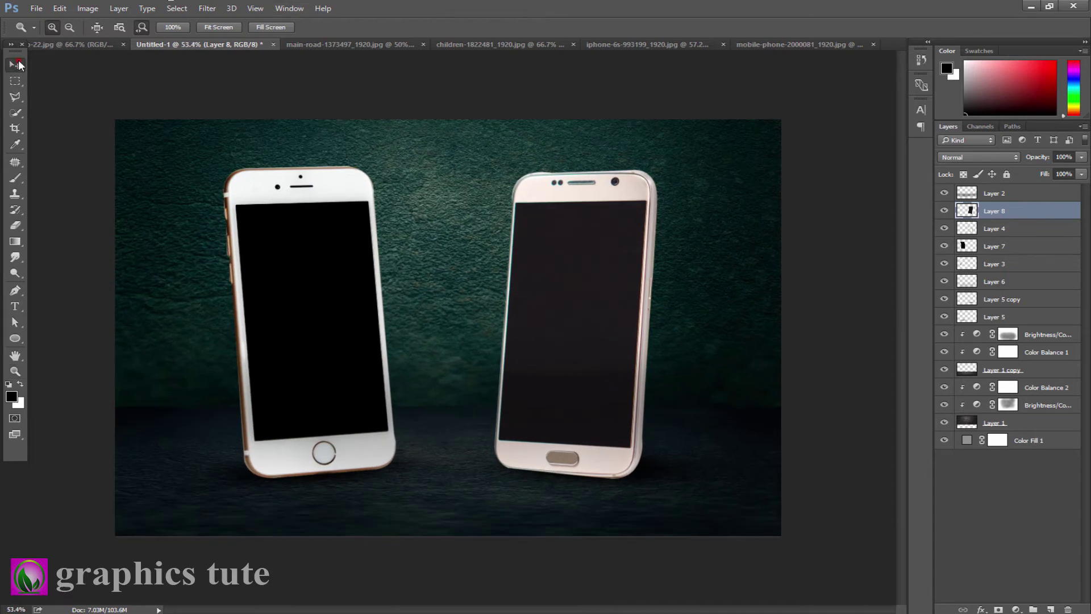
left_click(990, 250)
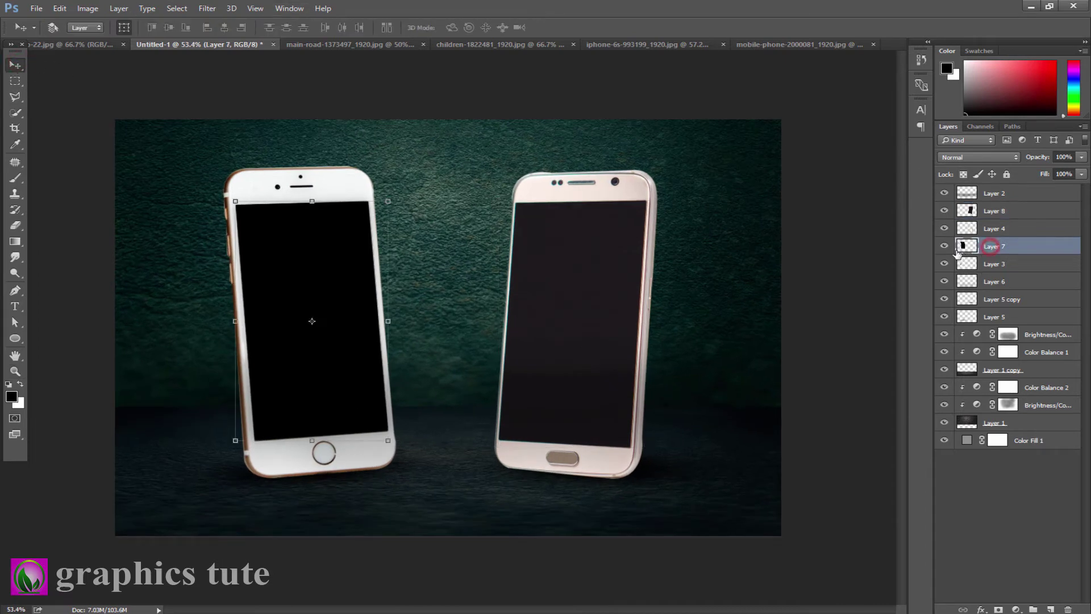
left_click(944, 246)
left_click(351, 44)
left_click(523, 44)
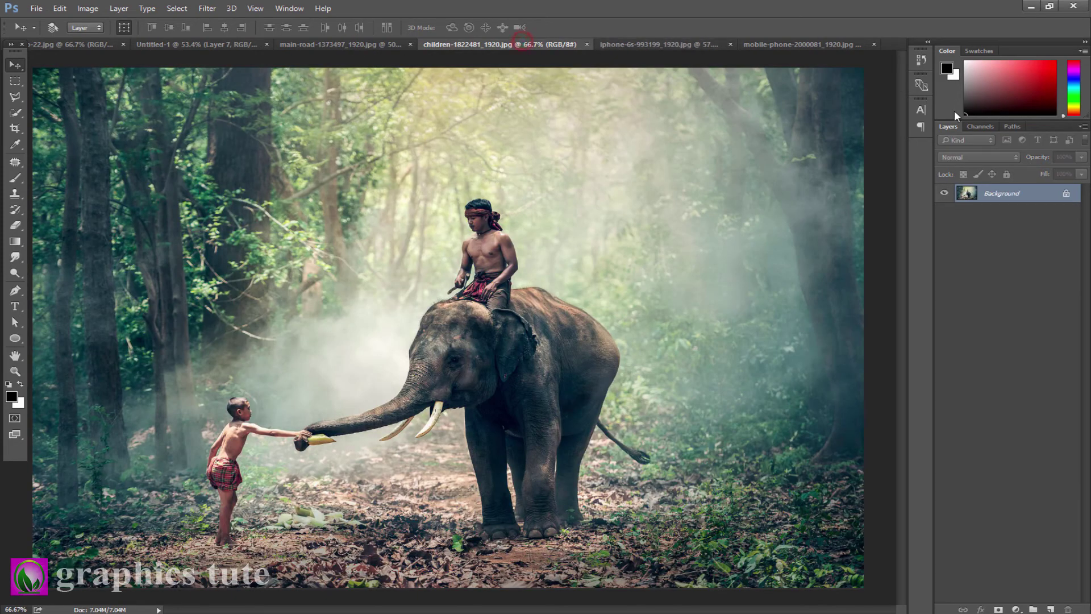
left_click(1065, 194)
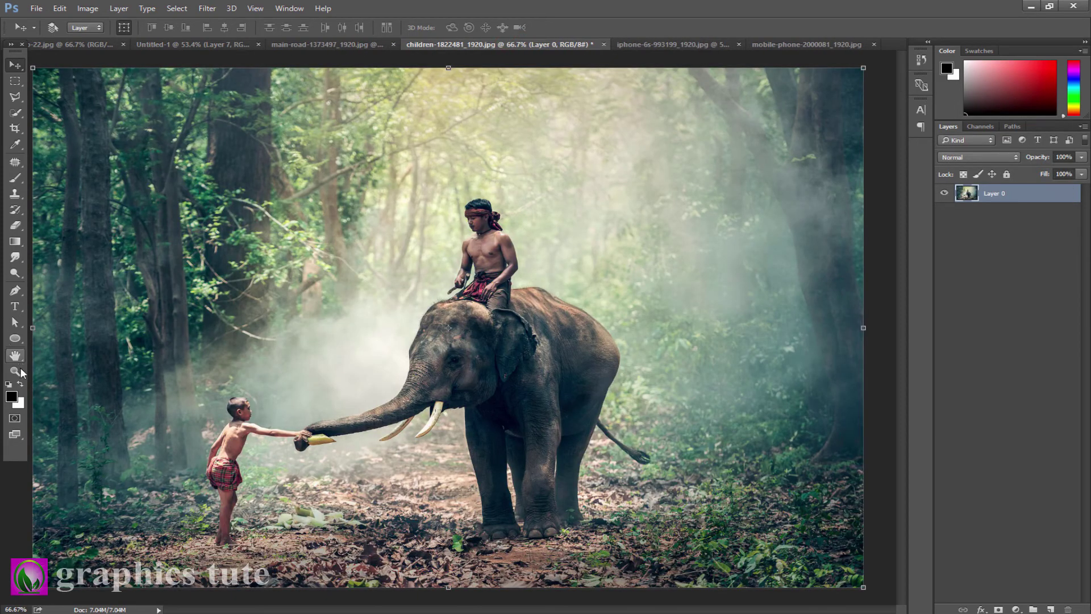
left_click(15, 370)
left_click(562, 367, "alt")
left_click(15, 65)
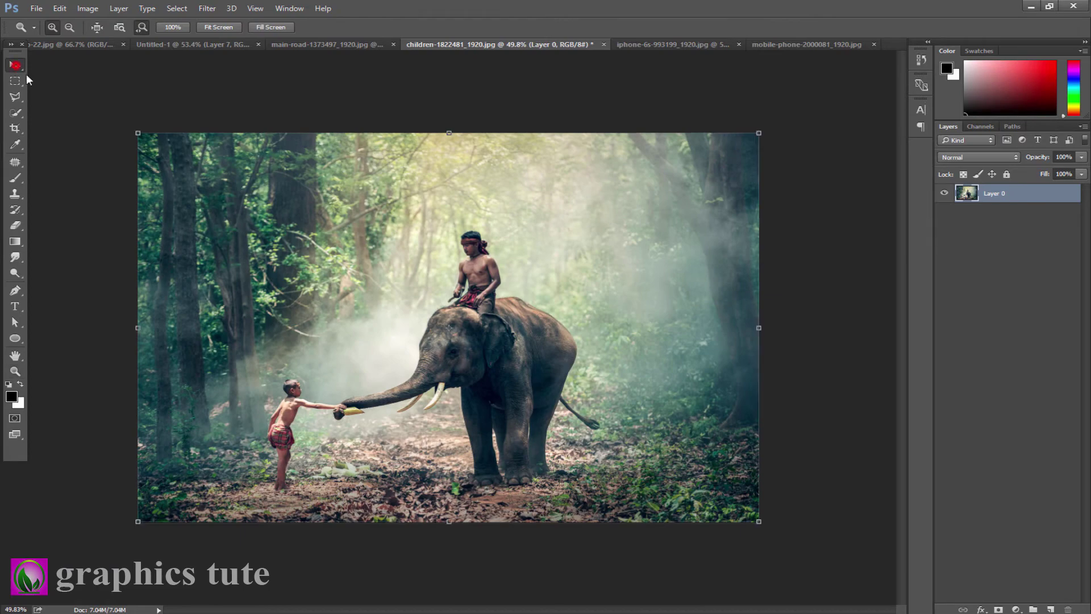
Drag the photo into Untitled-1, scale it to about 63.6%, and place it between the phones
mouse_move(313, 227)
left_mouse_down()
mouse_move(304, 272)
mouse_move(496, 328)
left_mouse_up()
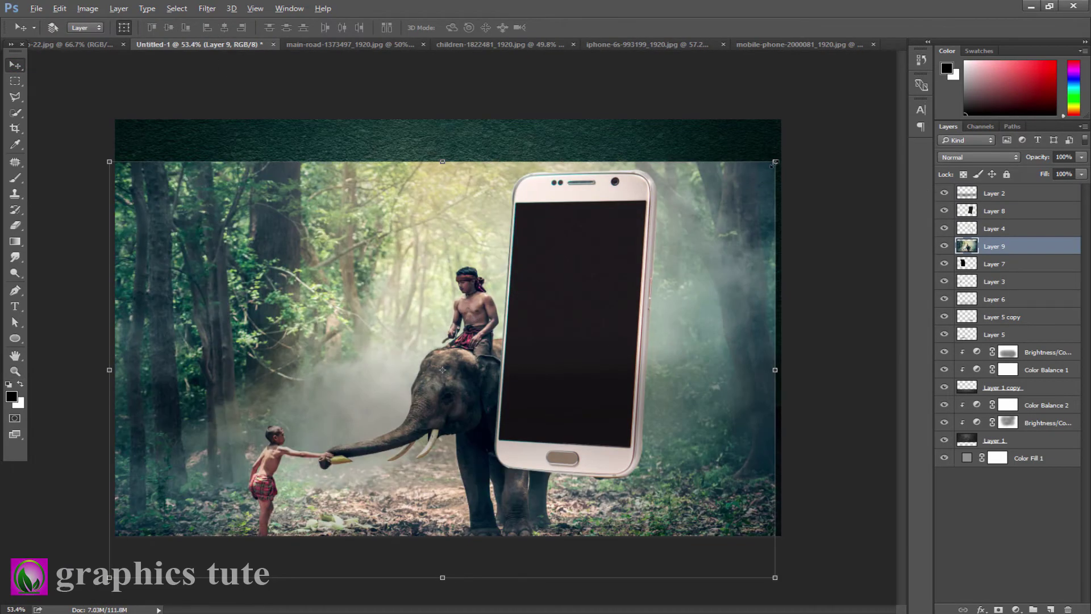
left_click_drag(774, 164, 676, 277)
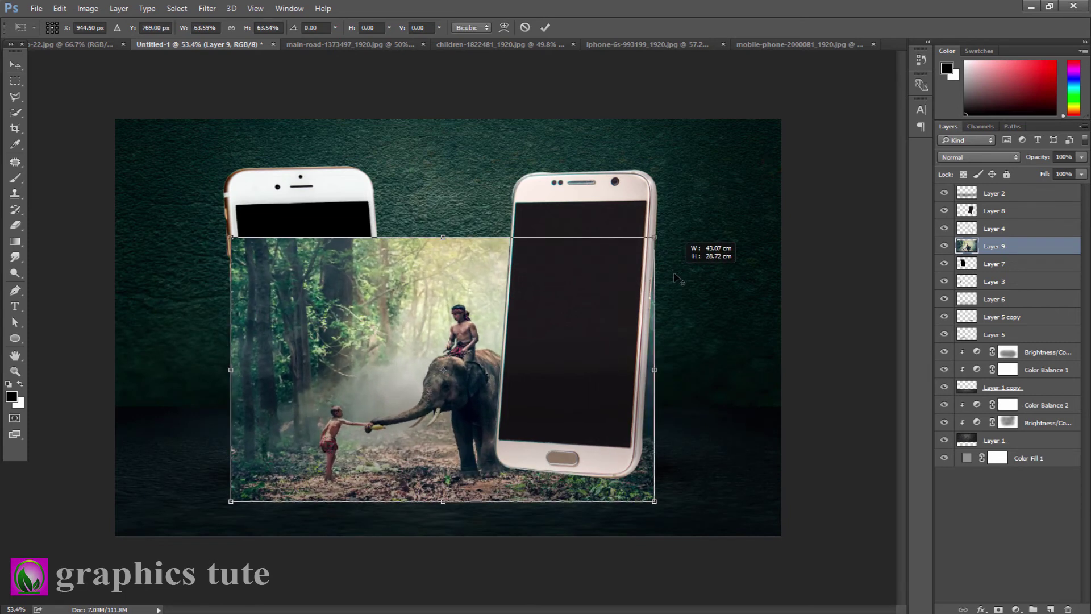
left_click_drag(567, 312, 559, 257)
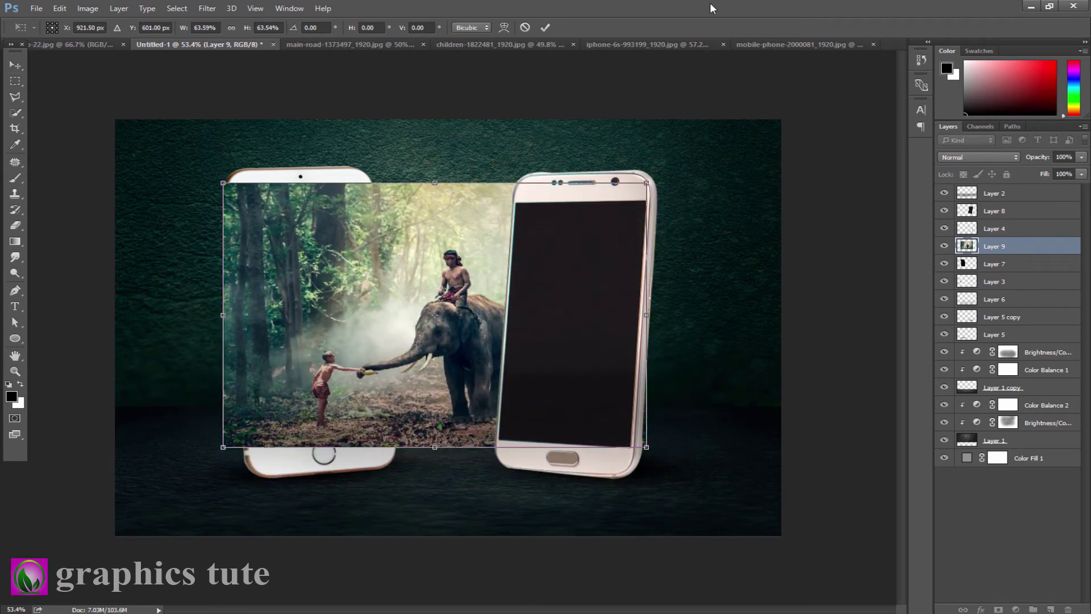
left_click(544, 29)
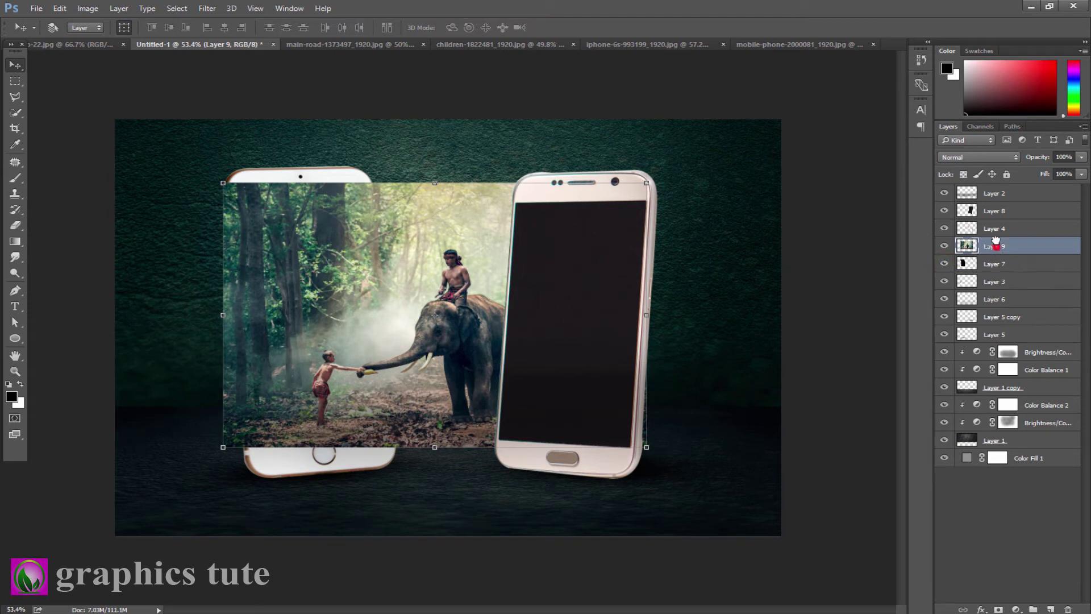
Move Layer 9 above Layer 8, lower its opacity, and position the photo over the right phone
left_click_drag(995, 242, 1006, 220)
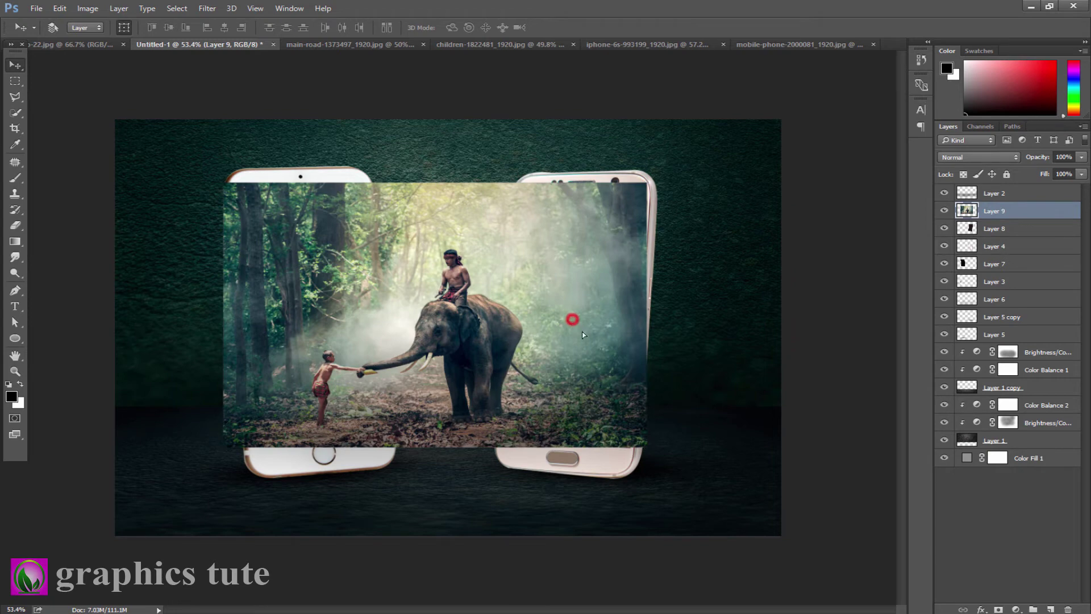
mouse_move(571, 319)
left_mouse_down()
mouse_move(613, 309)
mouse_move(600, 323)
left_mouse_up()
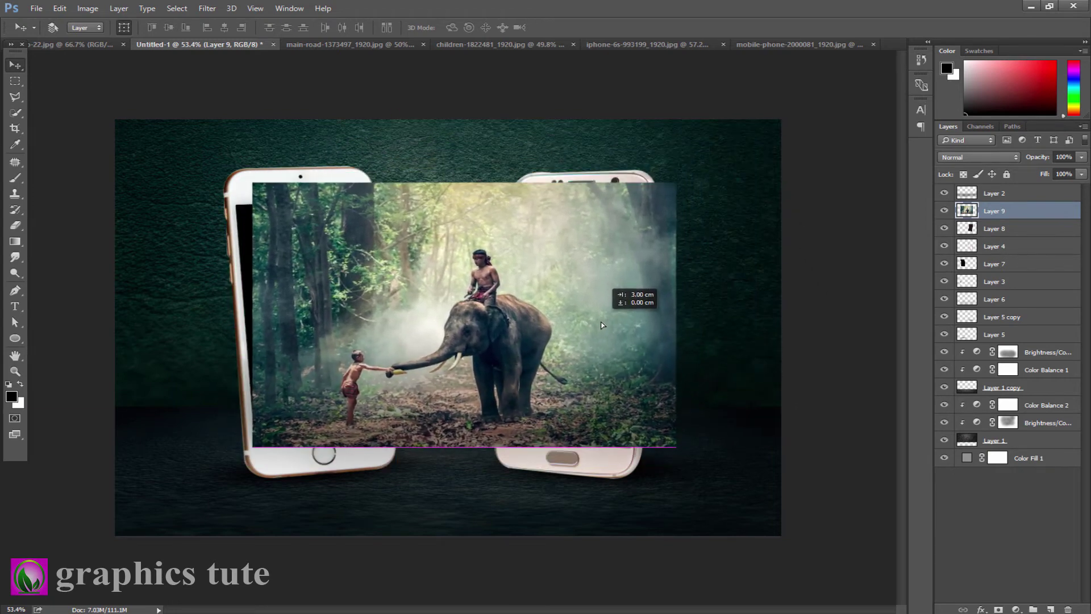
left_click_drag(1030, 161, 1010, 161)
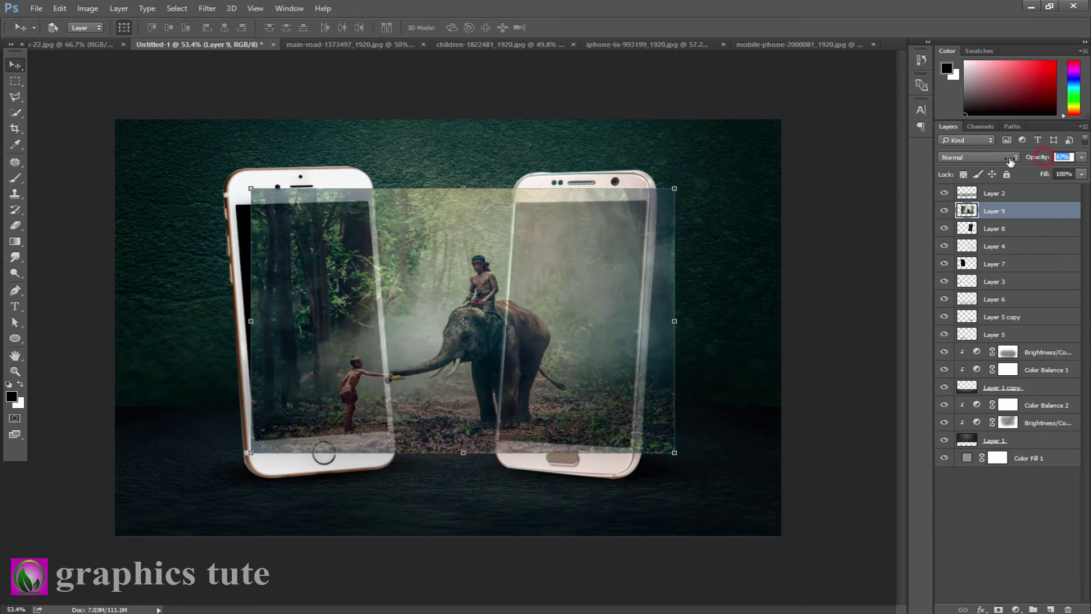
mouse_move(561, 354)
left_mouse_down()
mouse_move(629, 358)
mouse_move(615, 358)
left_mouse_up()
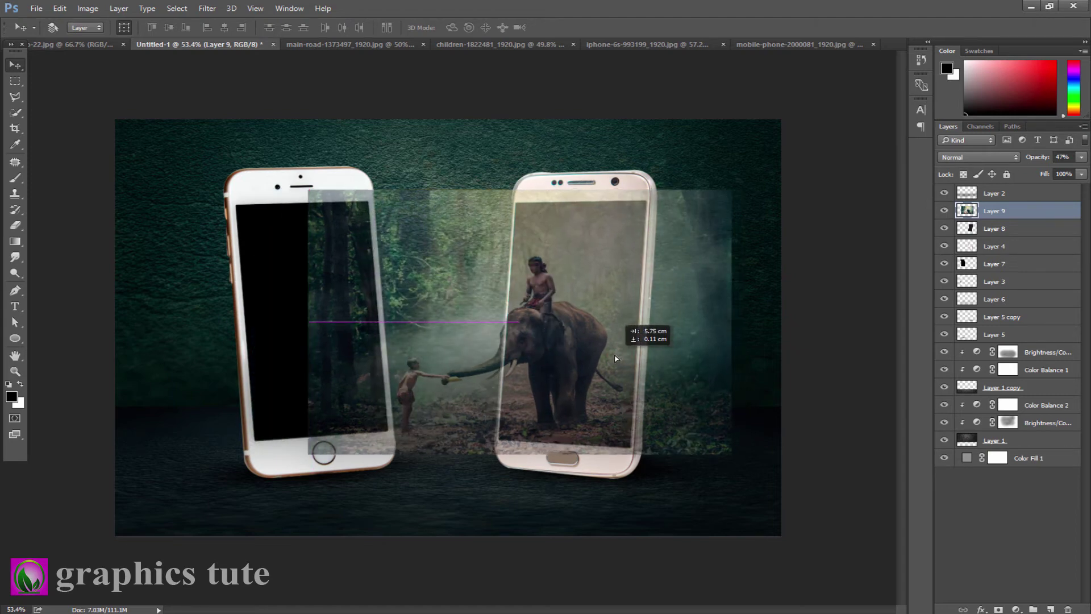
left_click_drag(615, 358, 616, 356)
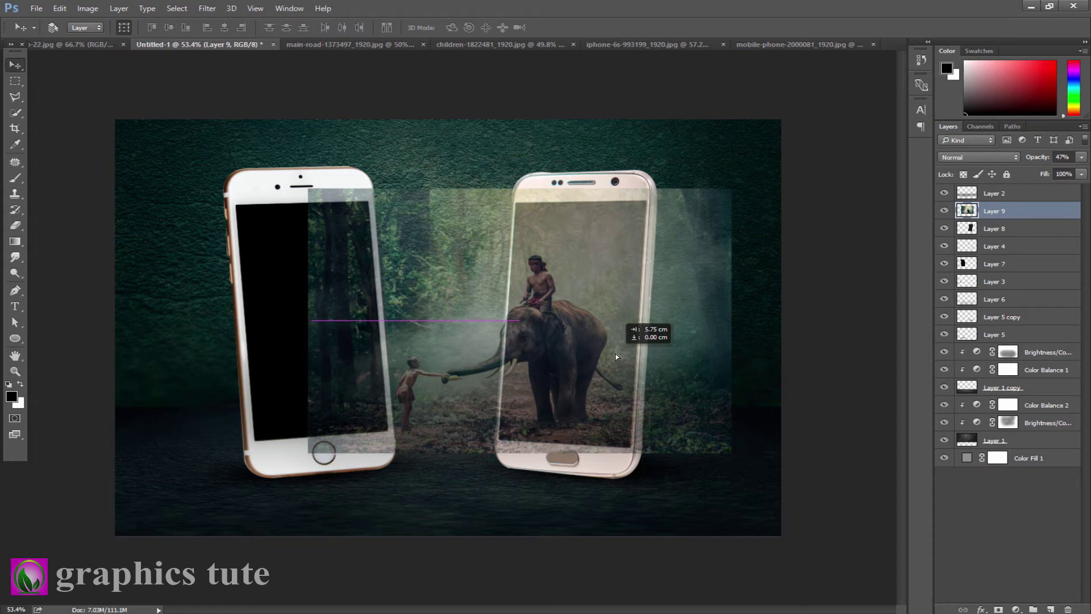
left_click_drag(616, 357, 616, 357)
left_click_drag(616, 357, 616, 357)
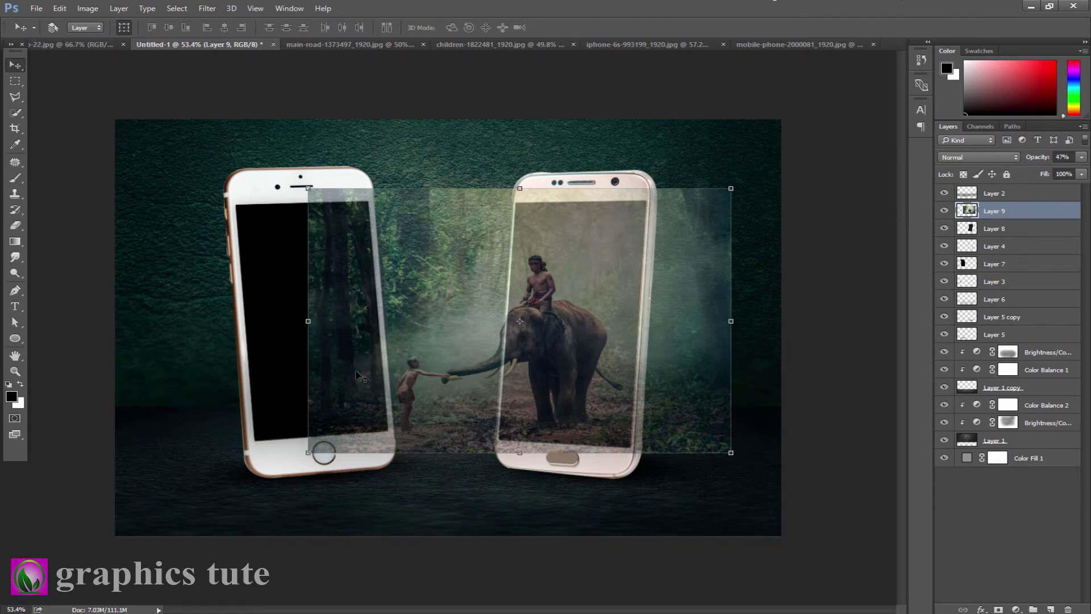
Clip Layer 9 to the right phone's screen and restore it to 100% opacity
left_click(15, 371)
left_click_drag(540, 427, 542, 427)
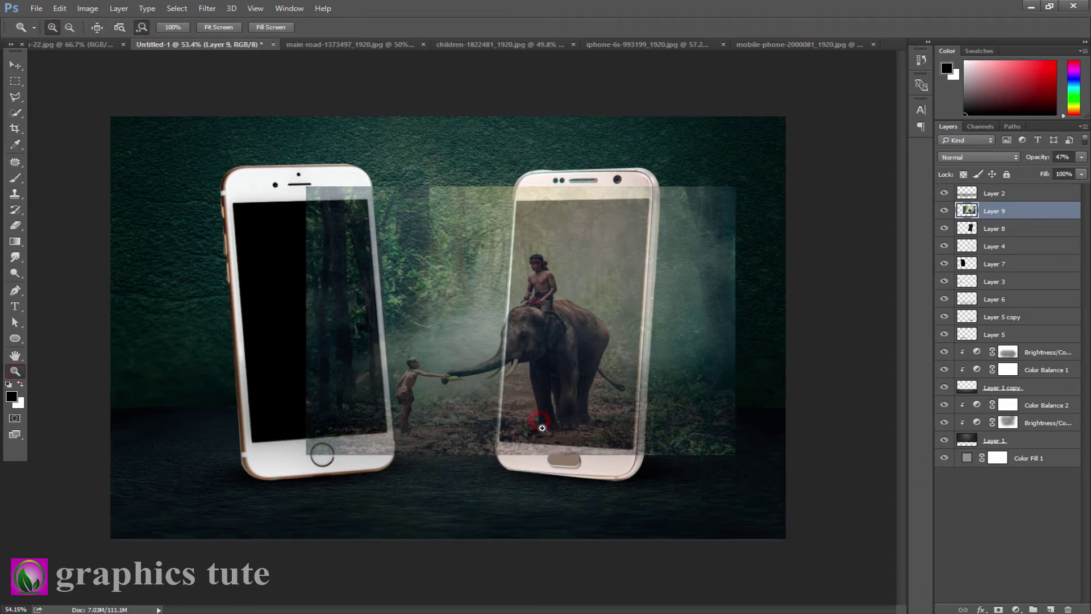
right_click(1023, 224)
left_click(894, 285)
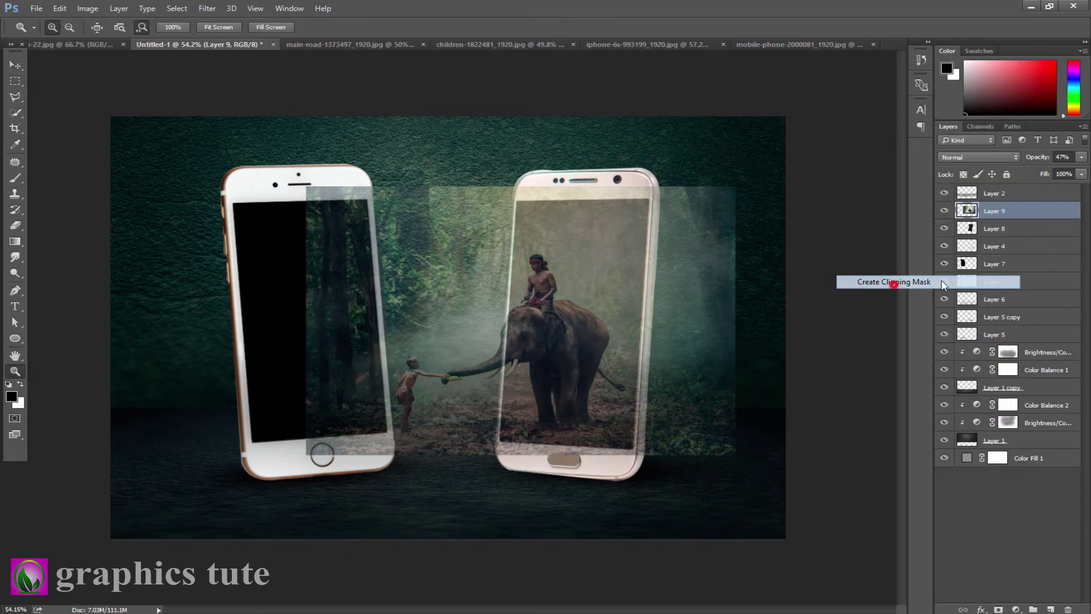
left_click_drag(1040, 164, 1088, 164)
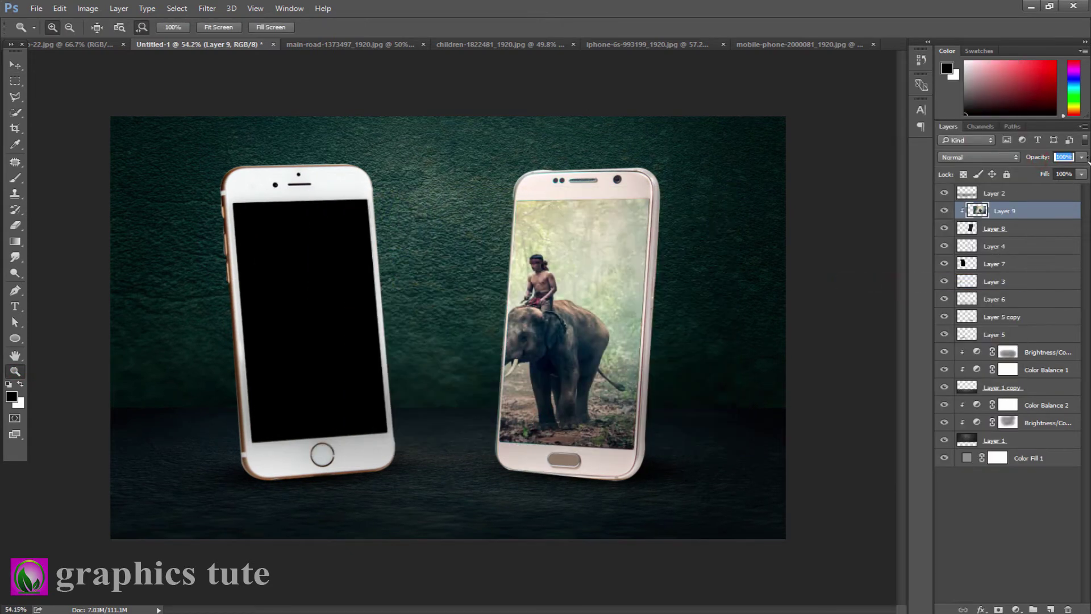
Duplicate Layer 9, move the copy below Layer 4, and shift it toward the left phone
key("Return")
key("ctrl+j")
left_click_drag(1002, 211, 1009, 273)
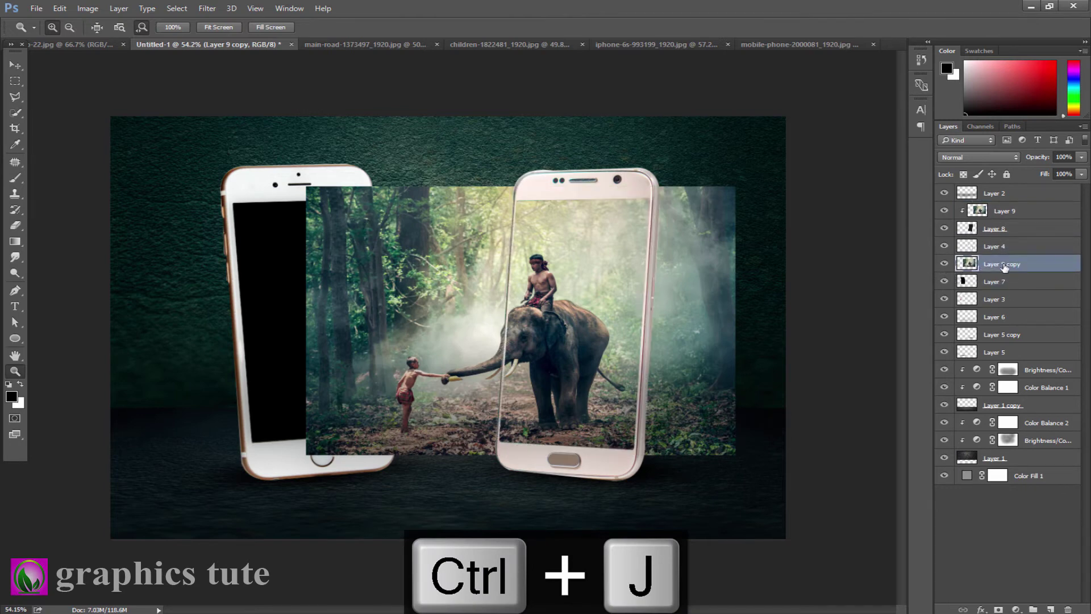
key("v")
left_click_drag(402, 324, 323, 313)
Set Layer 9 copy to 48% opacity and position it over the left phone
left_click_drag(1043, 159, 1009, 158)
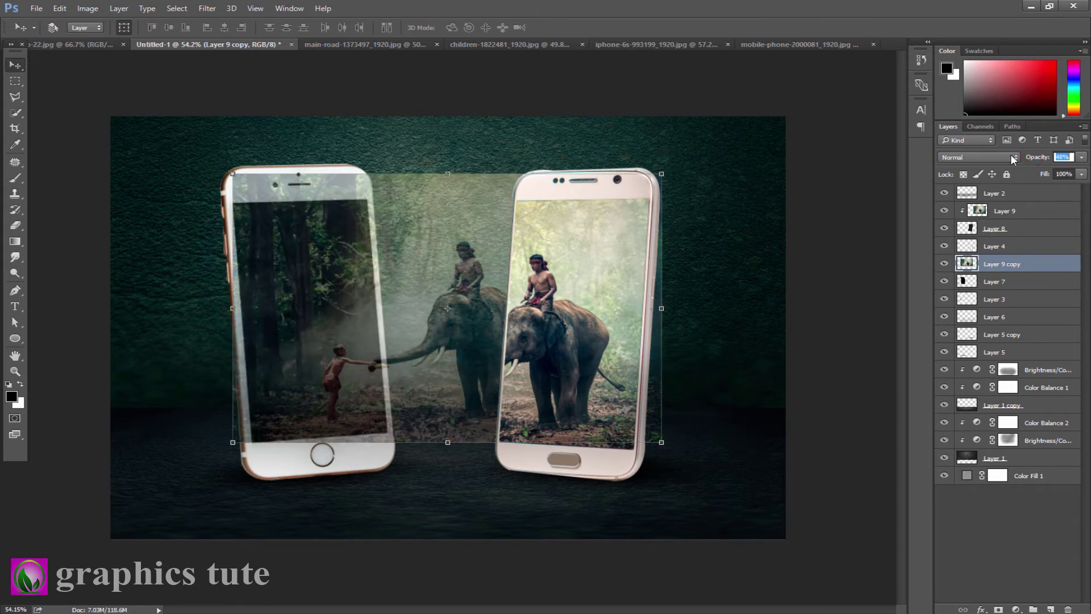
key("Return")
left_click_drag(335, 375, 335, 375)
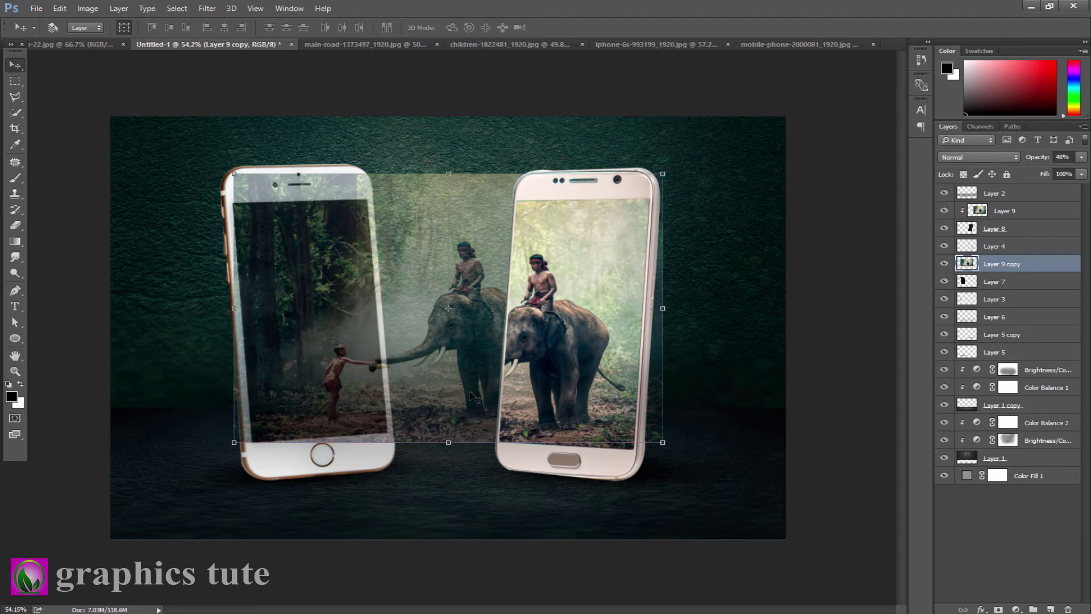
left_click_drag(361, 376, 348, 381)
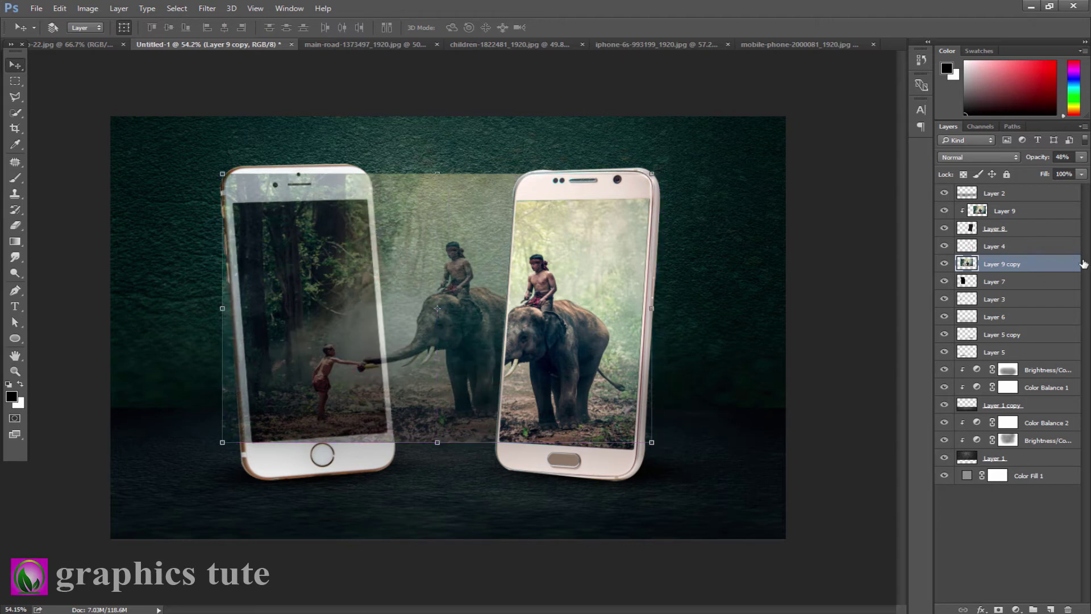
Release Layer 9's clipping, make it semi-transparent, and line up Layer 9 copy with it
left_click(1009, 212)
right_click(1010, 212)
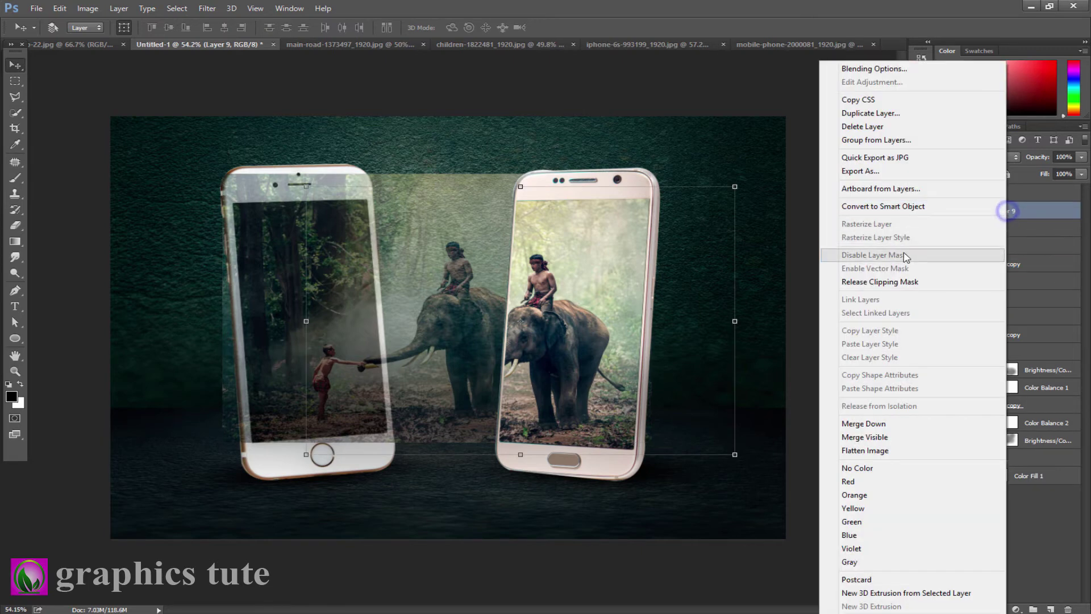
left_click(880, 281)
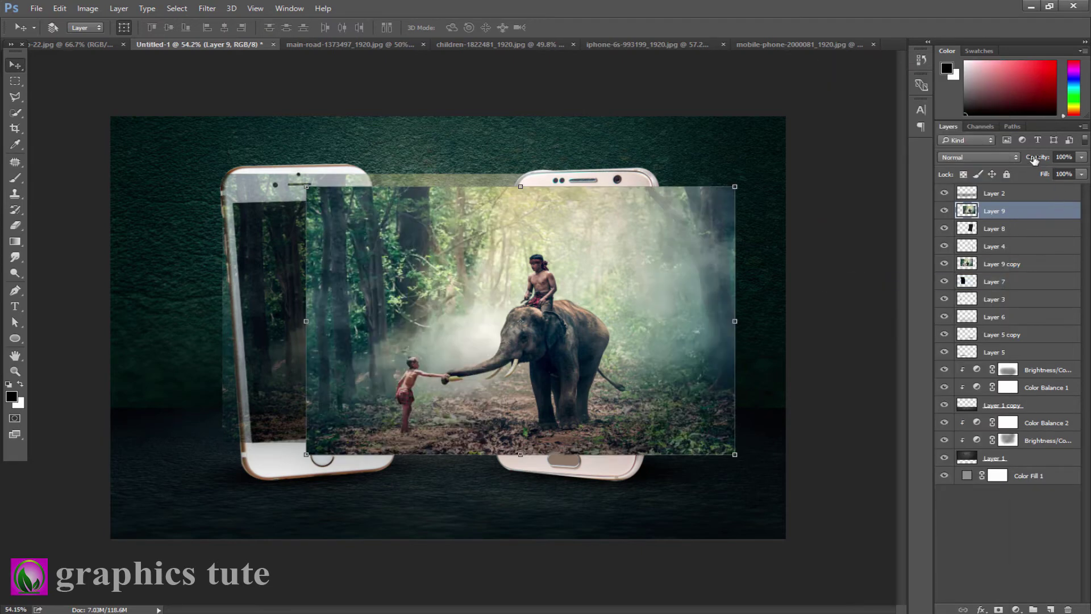
left_click_drag(1040, 159, 1010, 159)
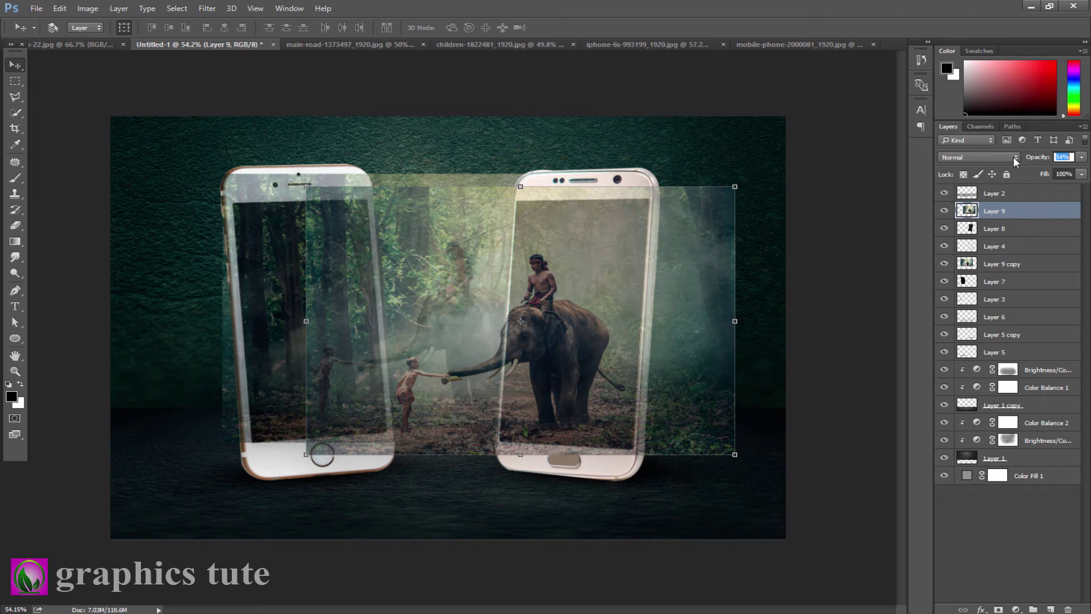
left_click(1001, 265)
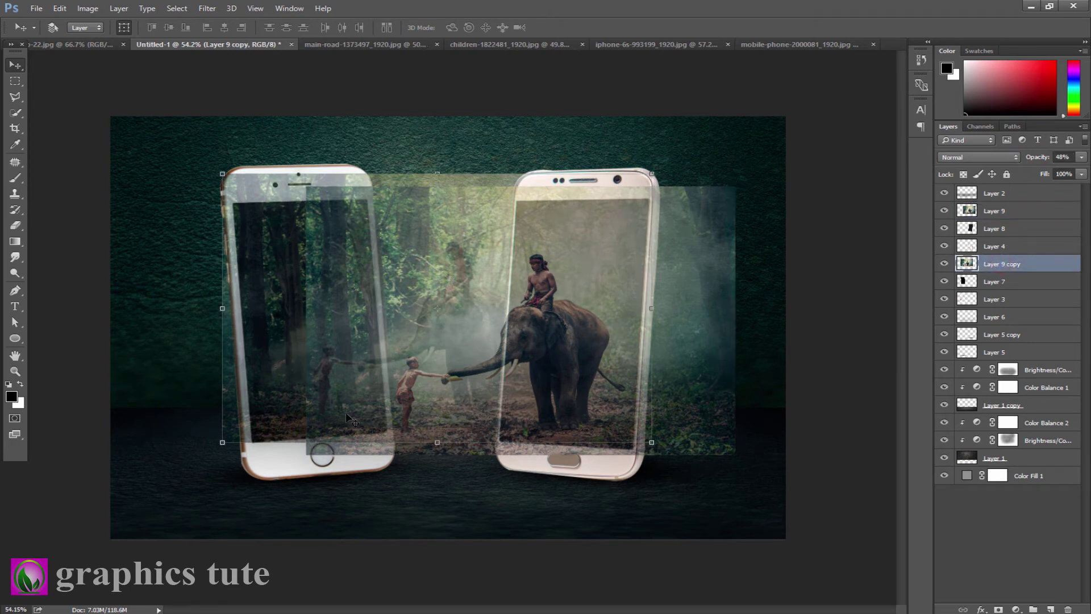
left_click_drag(346, 413, 360, 417)
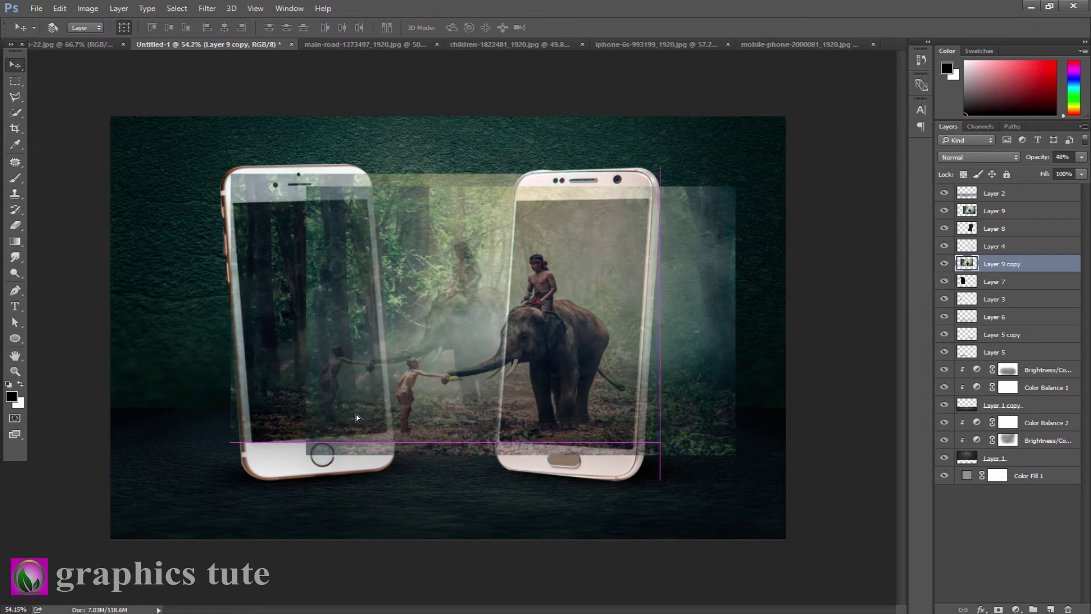
Clip Layer 9 and Layer 9 copy to their phone screens at 100% opacity
left_click(998, 211)
right_click(998, 210)
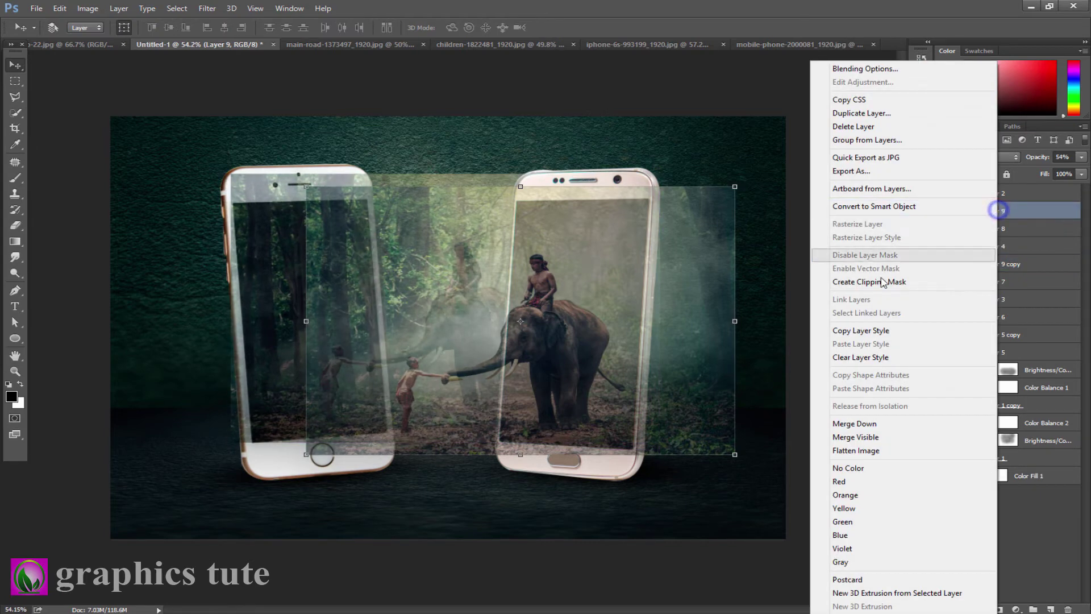
left_click(835, 282)
left_click(993, 265)
right_click(993, 265)
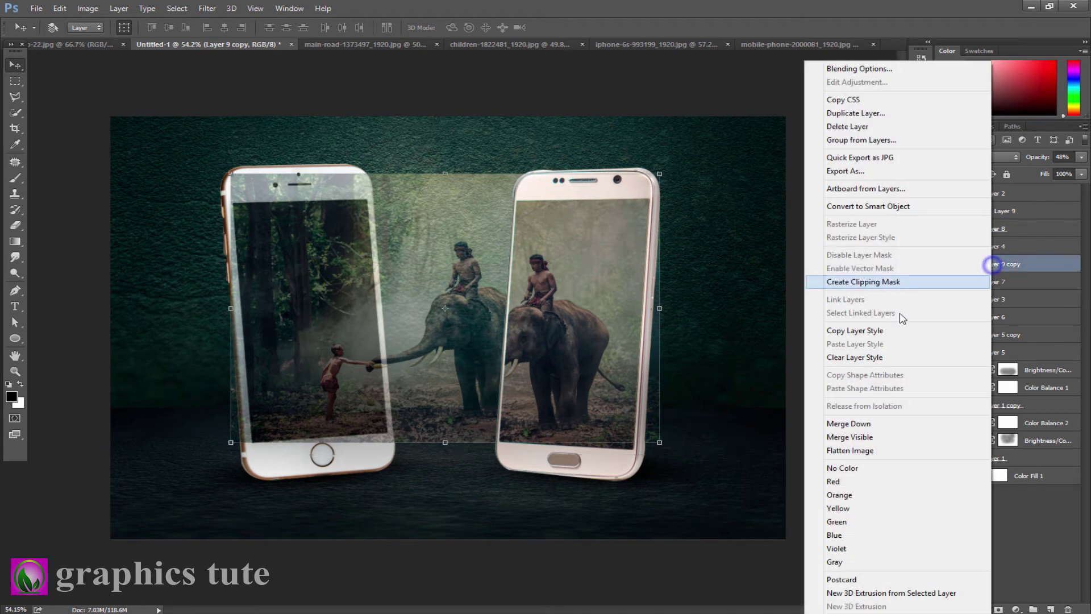
left_click(876, 281)
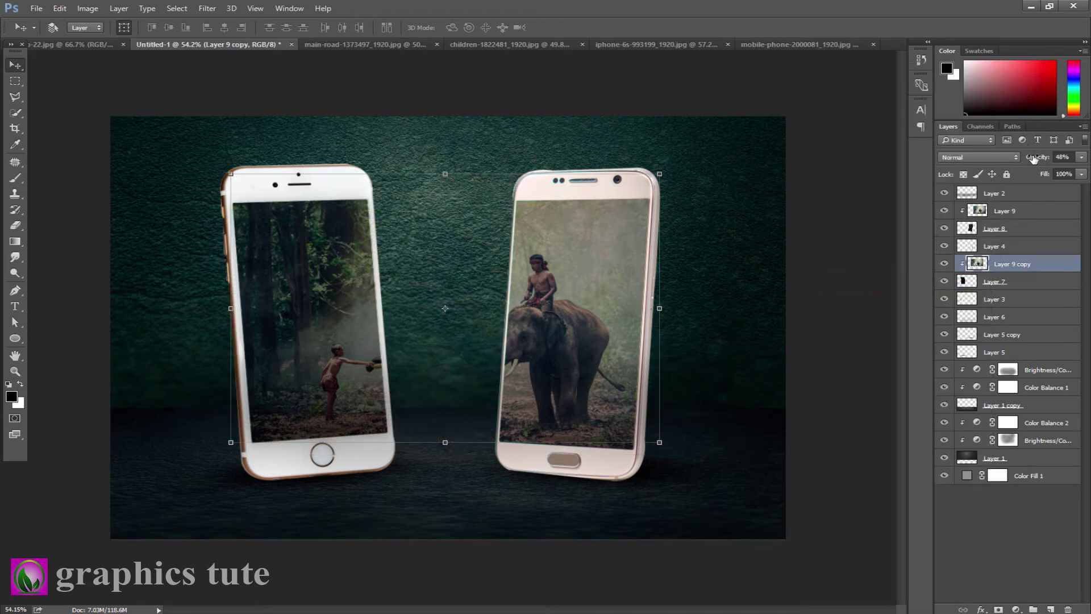
mouse_move(1031, 158)
left_mouse_down()
mouse_move(1047, 158)
mouse_move(1036, 158)
left_mouse_up()
left_click(1011, 216)
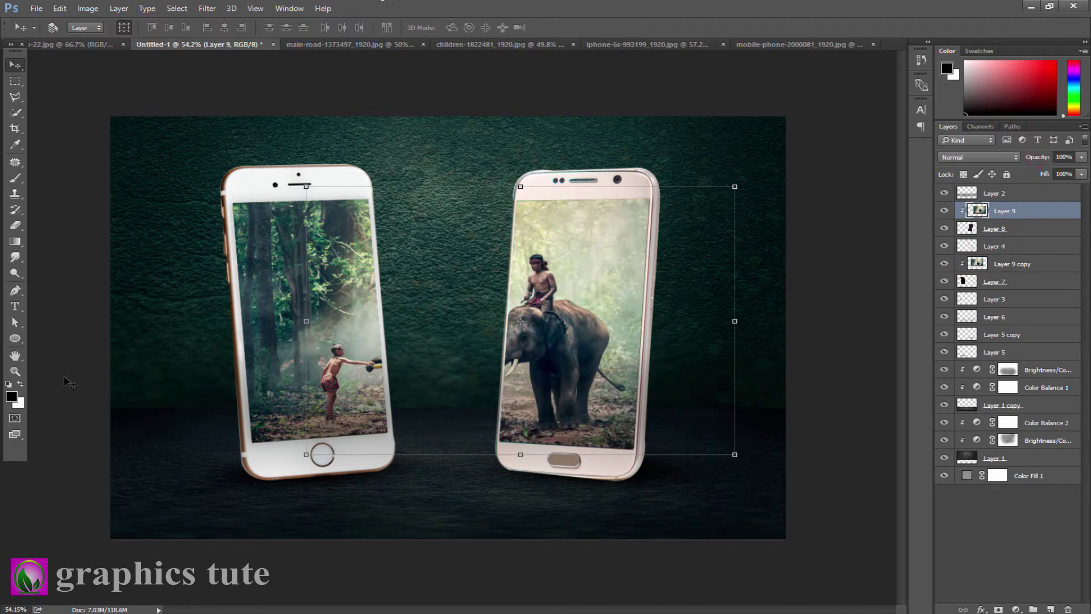
left_click(15, 370)
left_click_drag(588, 371, 602, 388)
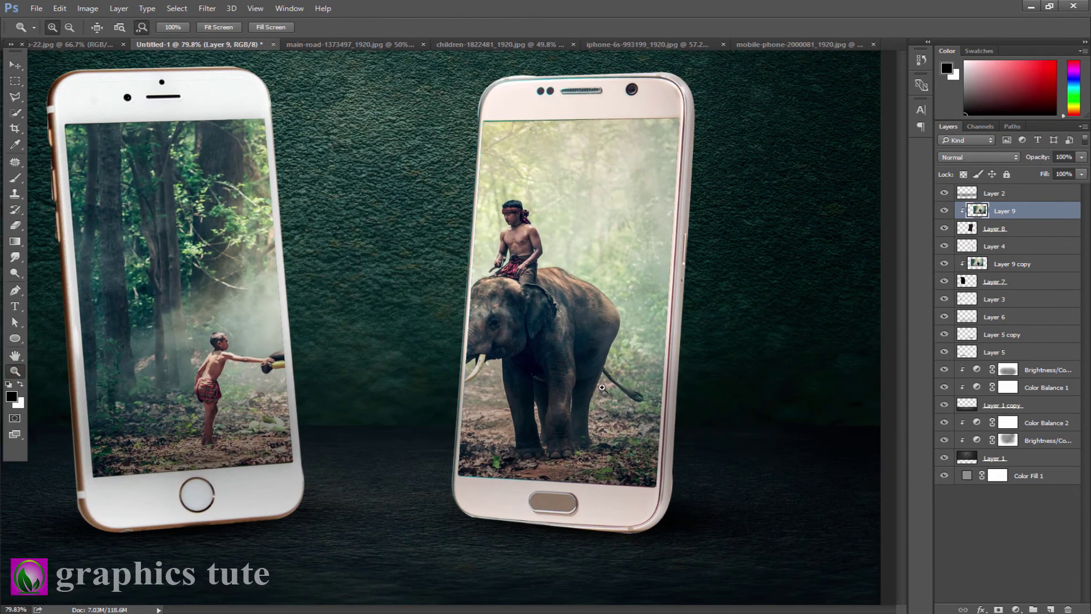
Duplicate Layer 9 as Layer 9 copy 2 with an inverted, fully hiding layer mask
left_click(945, 211)
left_click(1015, 210)
key("ctrl+j")
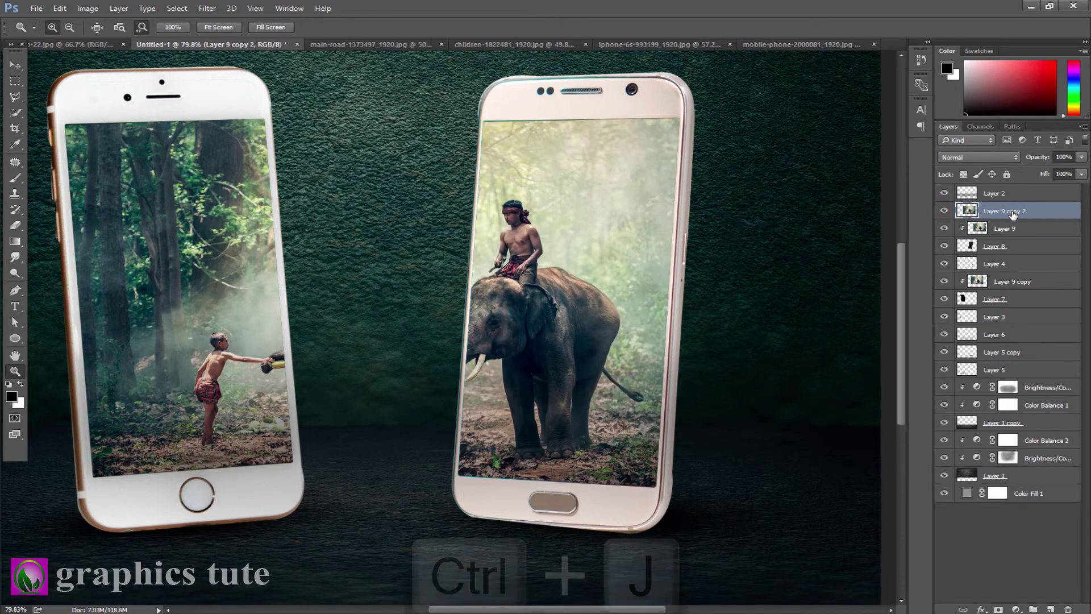
left_click(998, 609)
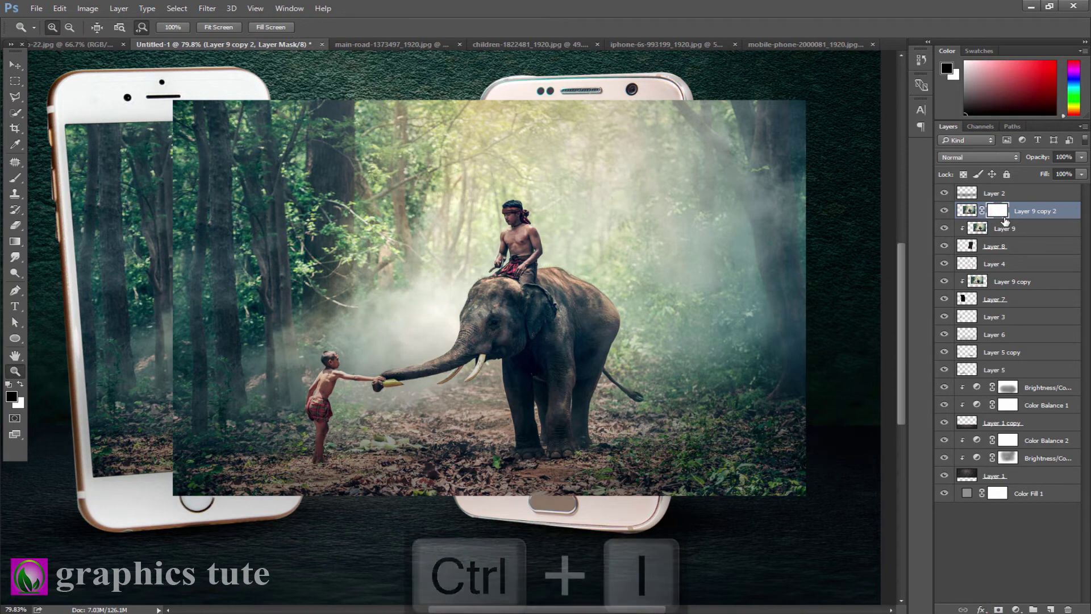
key("ctrl+i")
Paint white on the mask to reveal the elephant's trunk reaching toward the boy
left_click(15, 178)
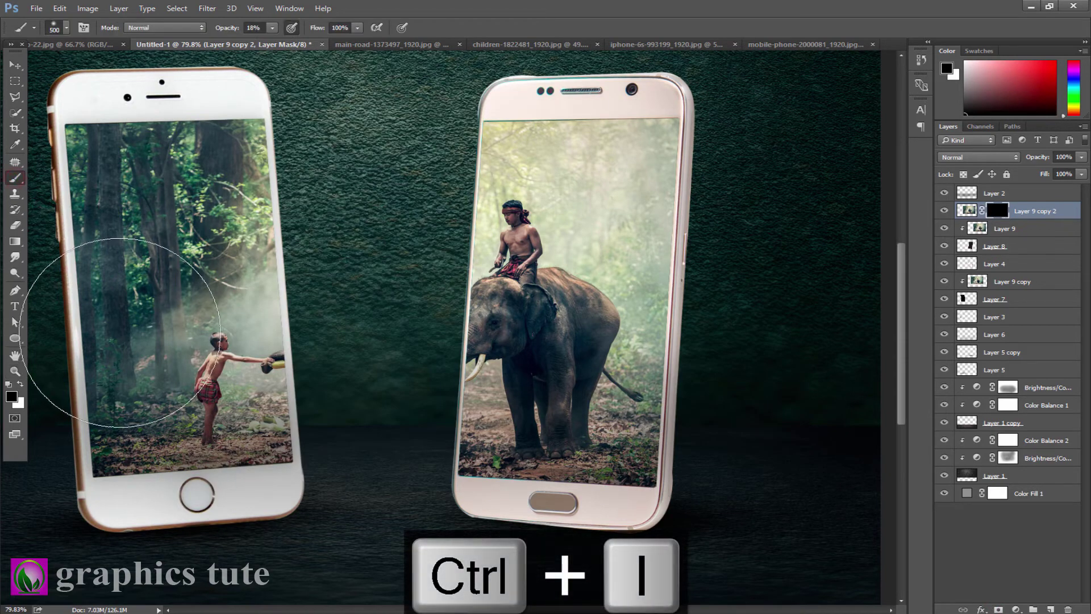
key("x")
key("bracketleft")
key("bracketleft")
key("bracketleft")
key("bracketleft")
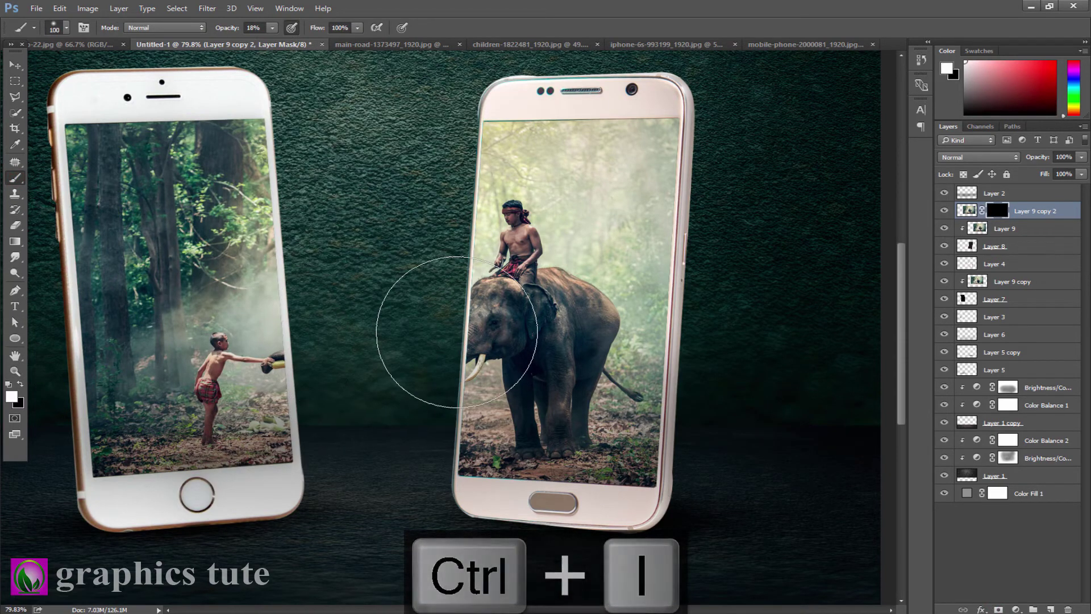
key("bracketleft")
key("bracketleft")
key("bracketleft")
left_click_drag(471, 313, 457, 352)
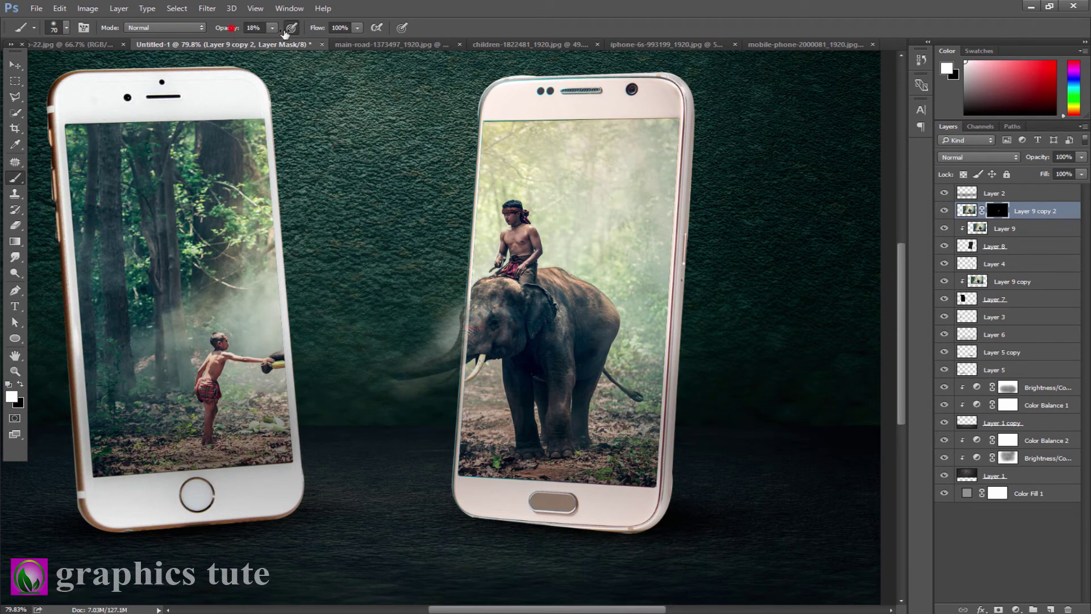
key("0")
mouse_move(470, 312)
left_mouse_down()
mouse_move(460, 348)
mouse_move(364, 381)
mouse_move(476, 323)
mouse_move(438, 365)
left_mouse_up()
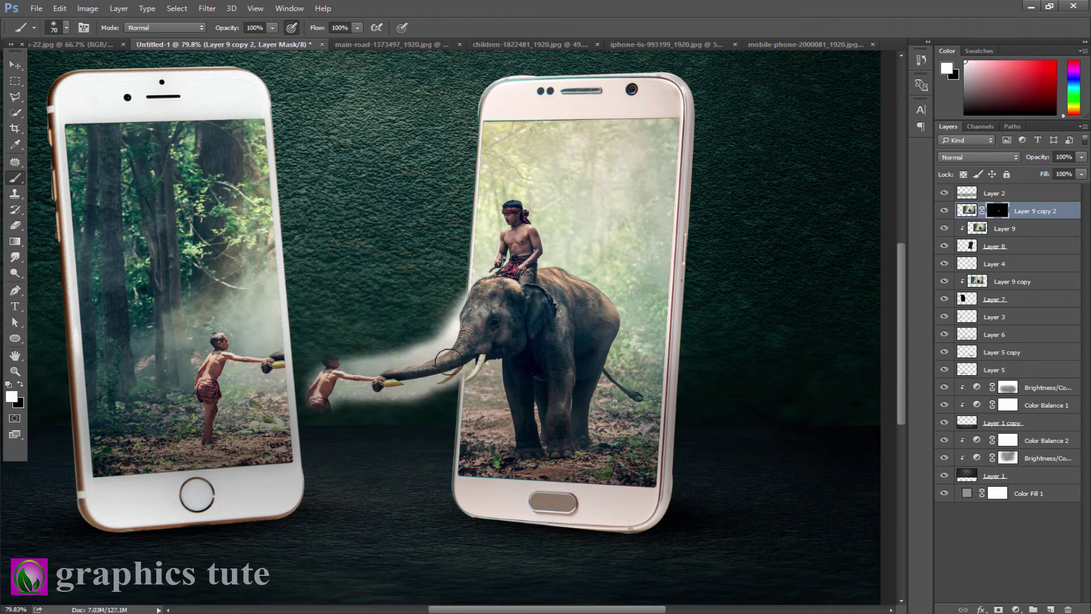
mouse_move(449, 360)
left_mouse_down()
mouse_move(427, 387)
mouse_move(364, 401)
left_mouse_up()
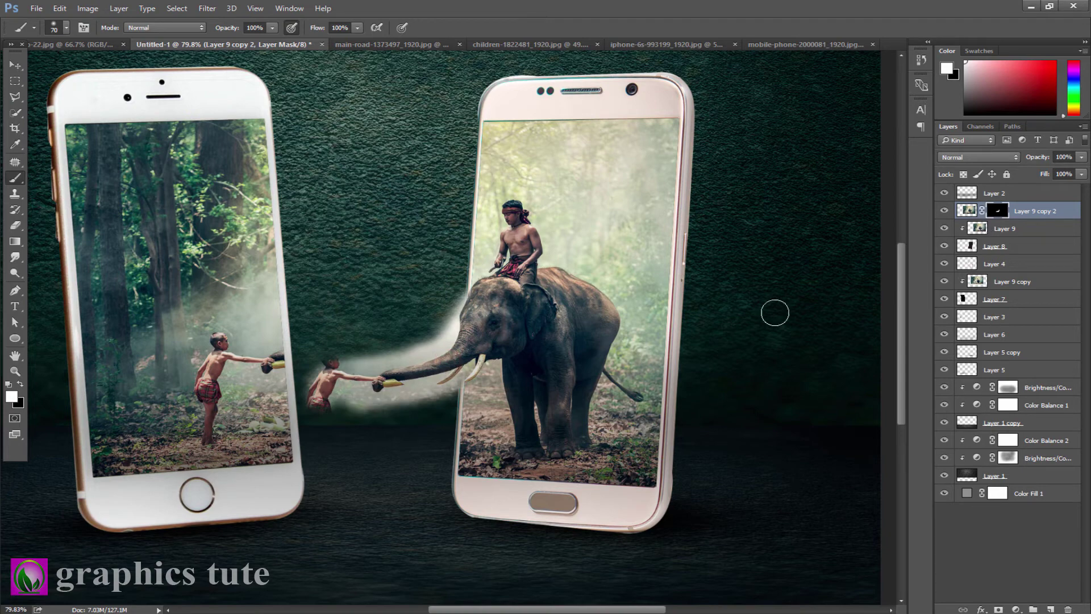
left_click(14, 373)
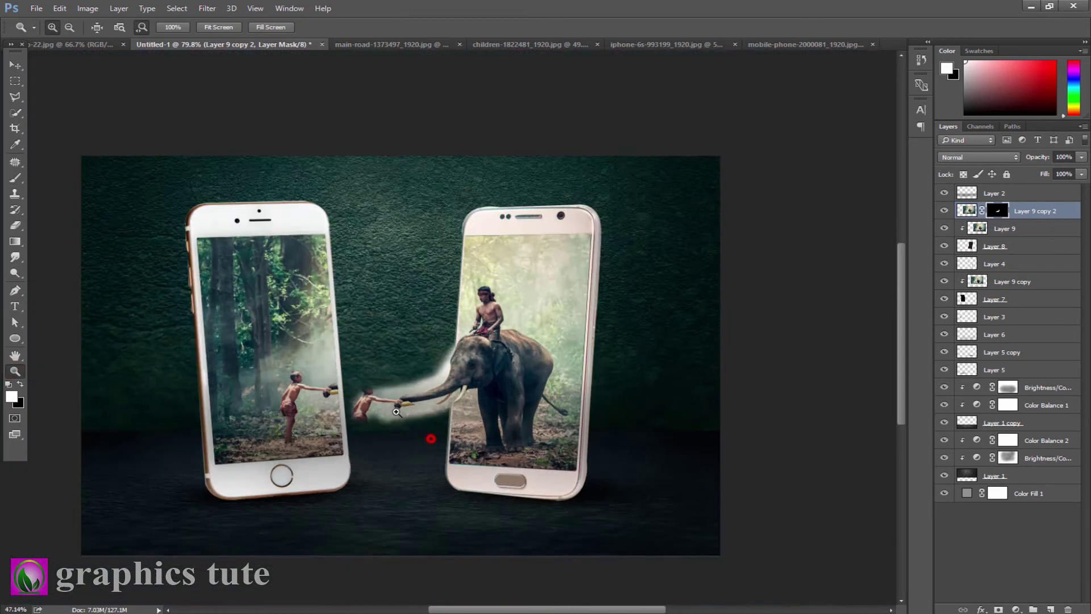
Move Layer 9 copy and Layers 7, 3 and 5 rightward beside the gold phone
scroll(432, 441, "down", 3)
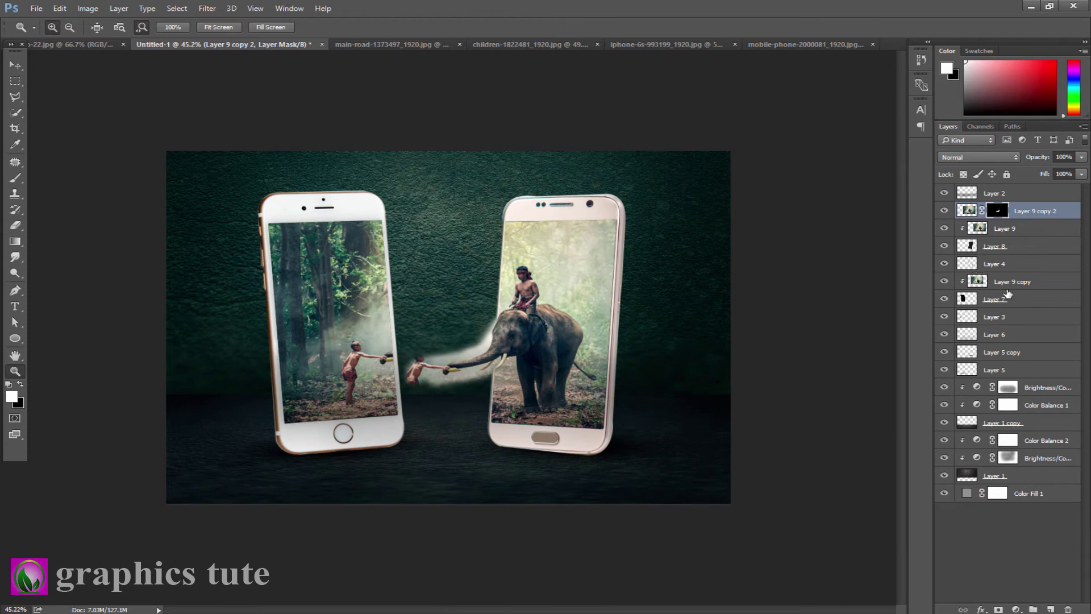
left_click(1001, 301)
left_click(1011, 281, "ctrl")
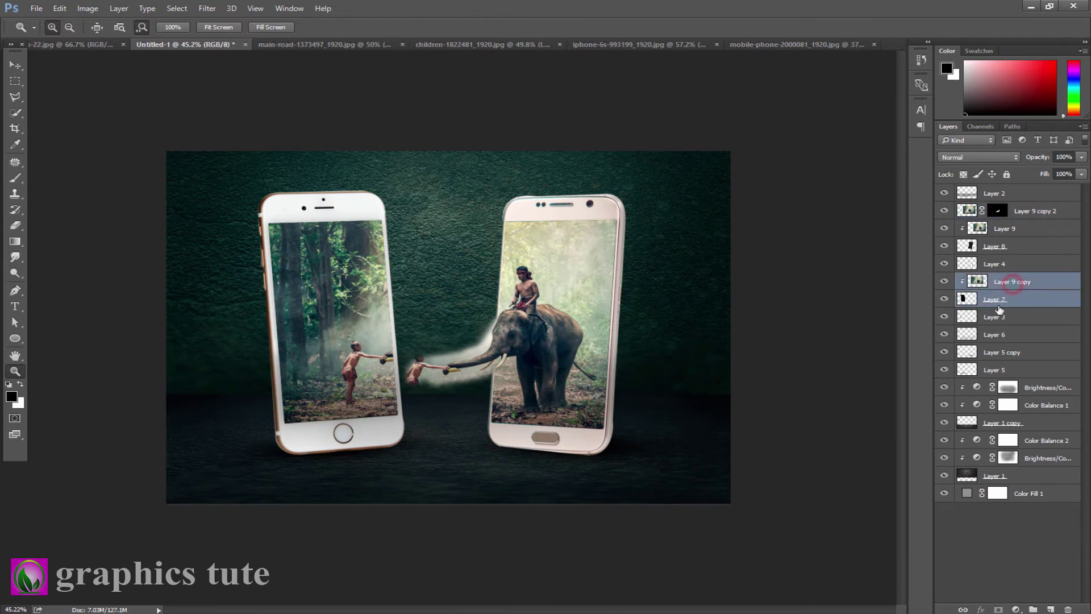
left_click(993, 316, "ctrl")
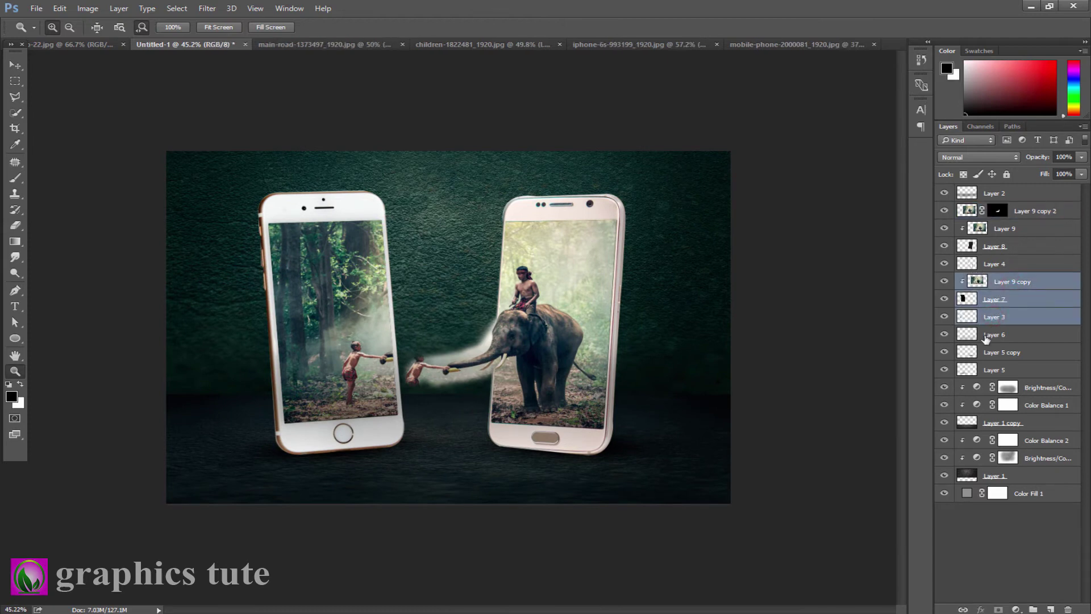
left_click(945, 335)
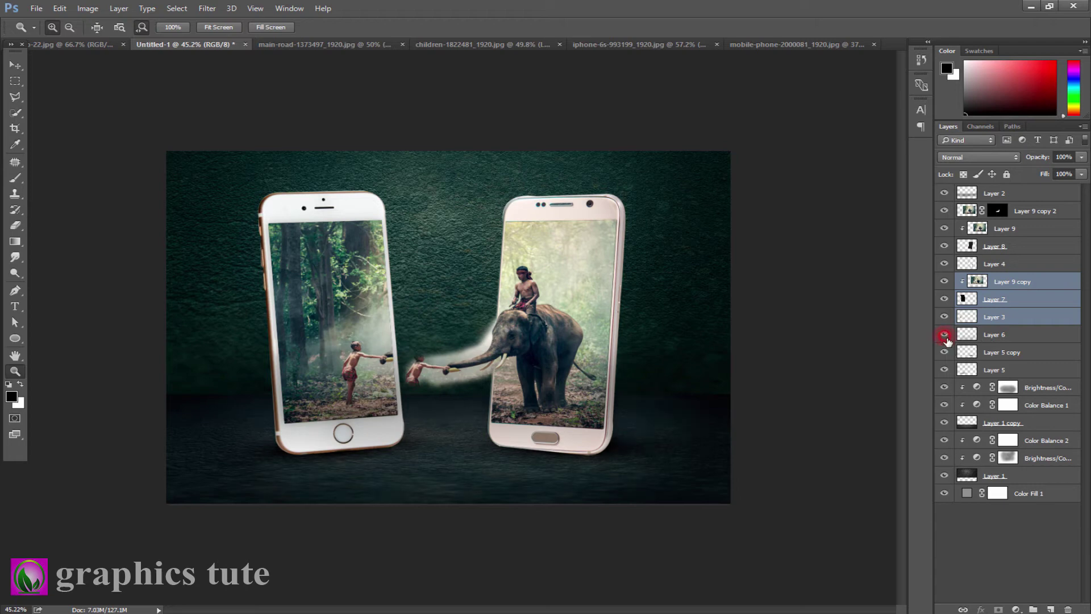
left_click(944, 353)
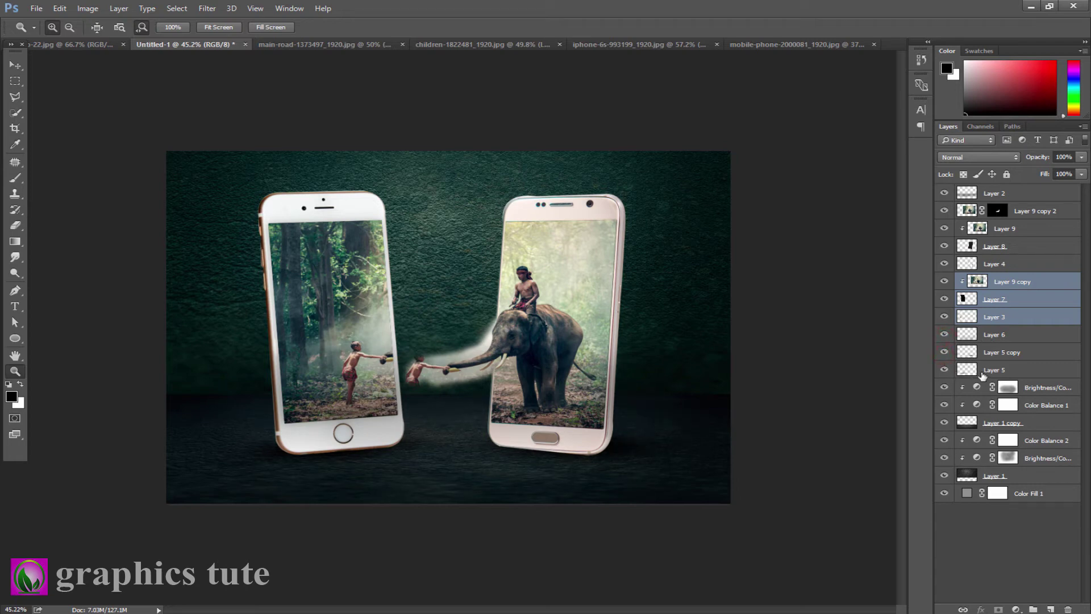
left_click(992, 373, "ctrl")
key("v")
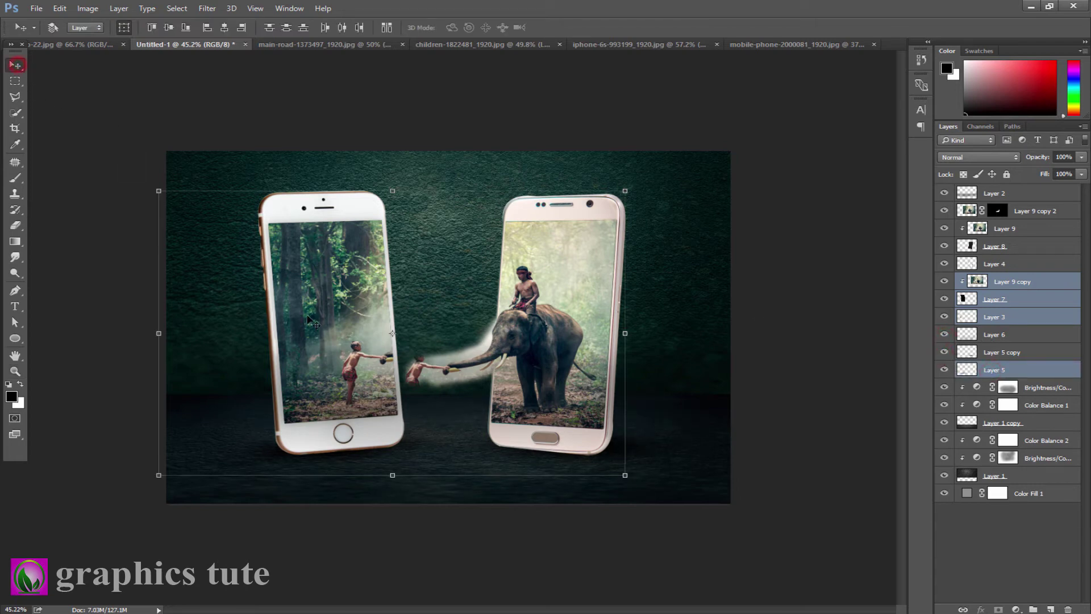
left_click_drag(317, 318, 384, 325)
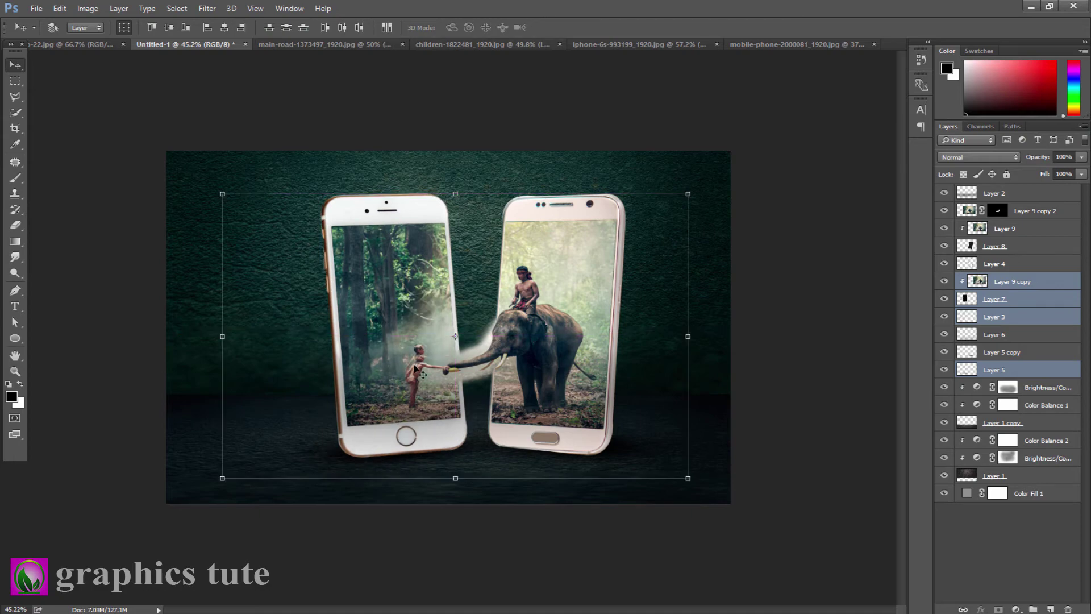
key("z")
left_click(463, 346)
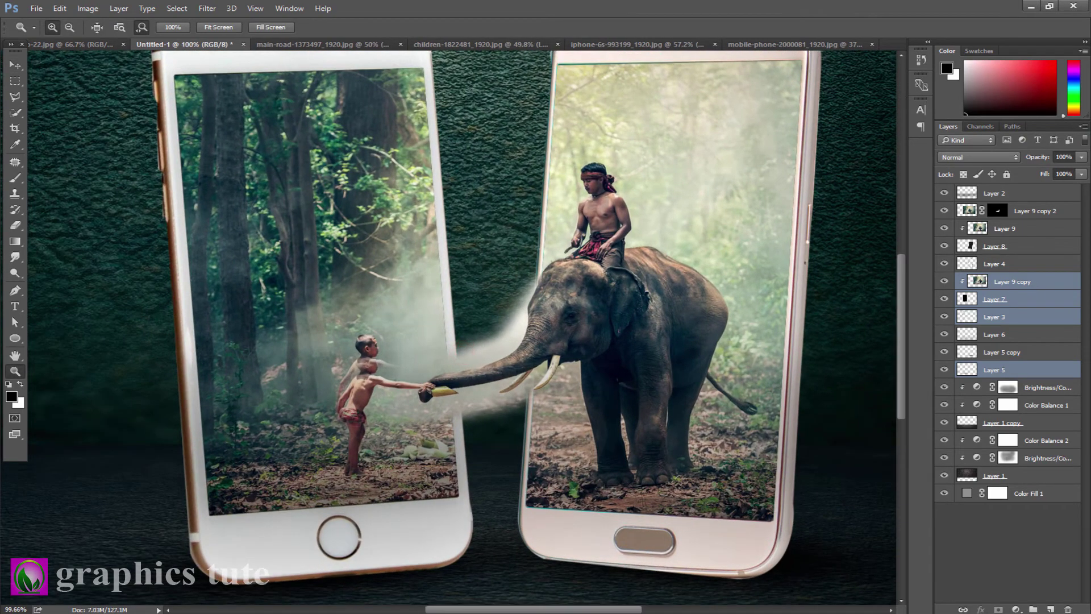
Toggle Layer 9 copy's visibility off and on to compare the boy
left_click(1016, 288)
left_click(944, 281)
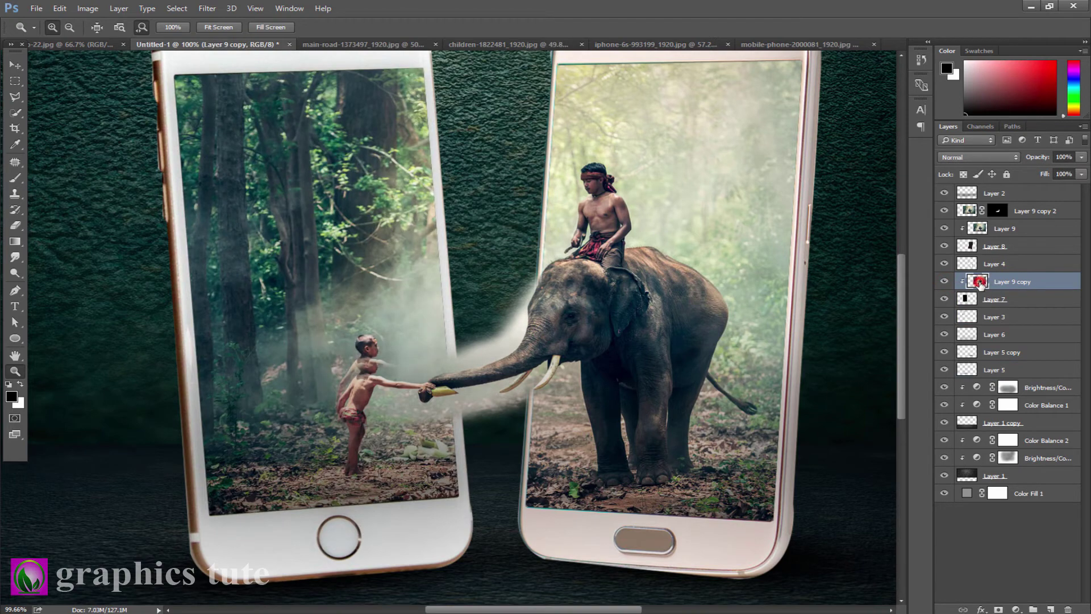
left_click(944, 281)
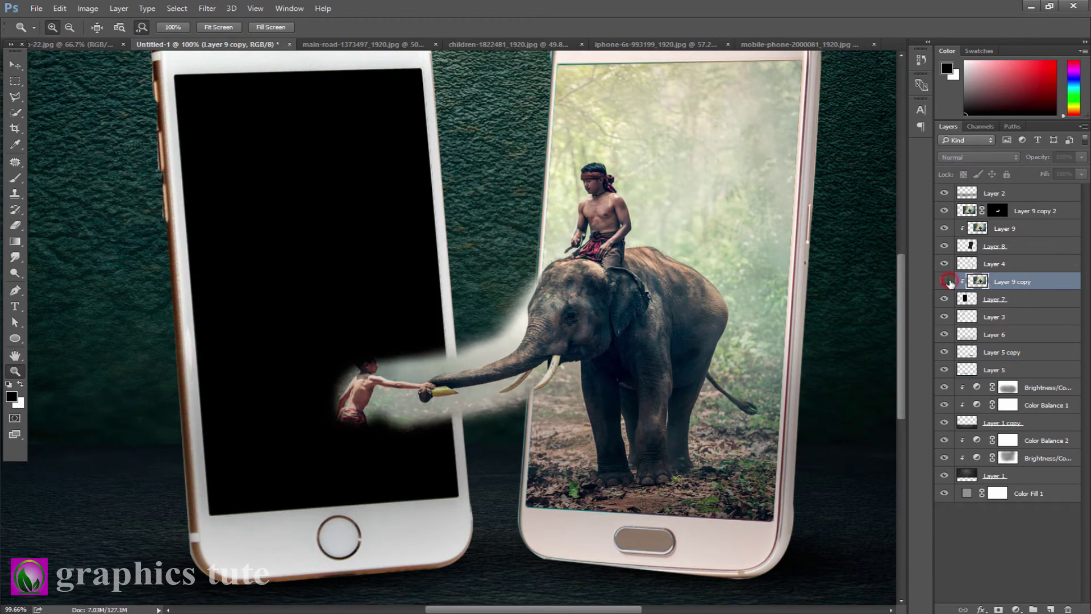
left_click(945, 281)
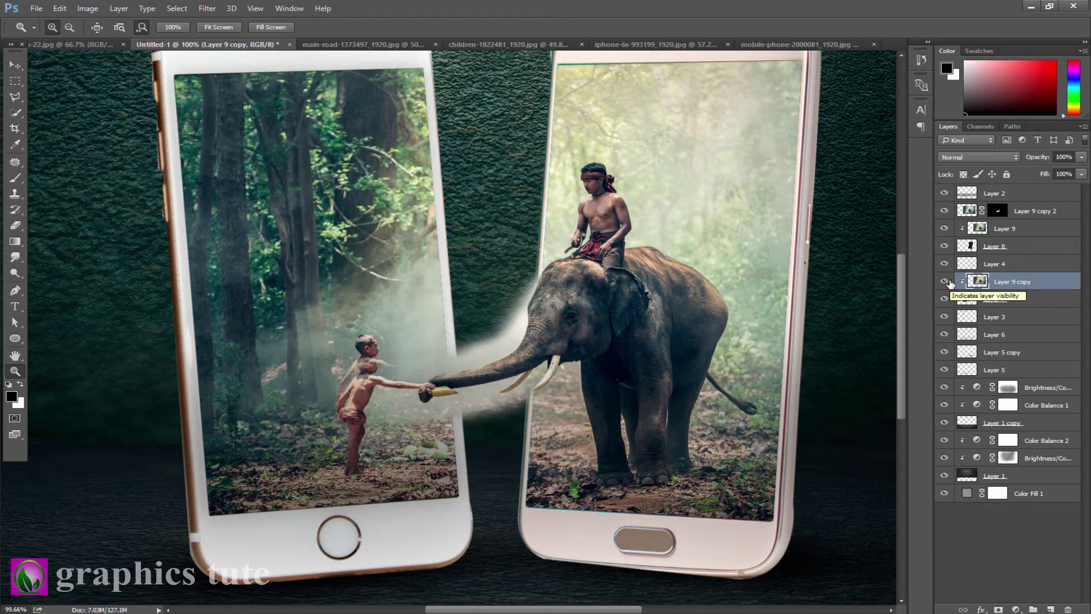
left_click(945, 282)
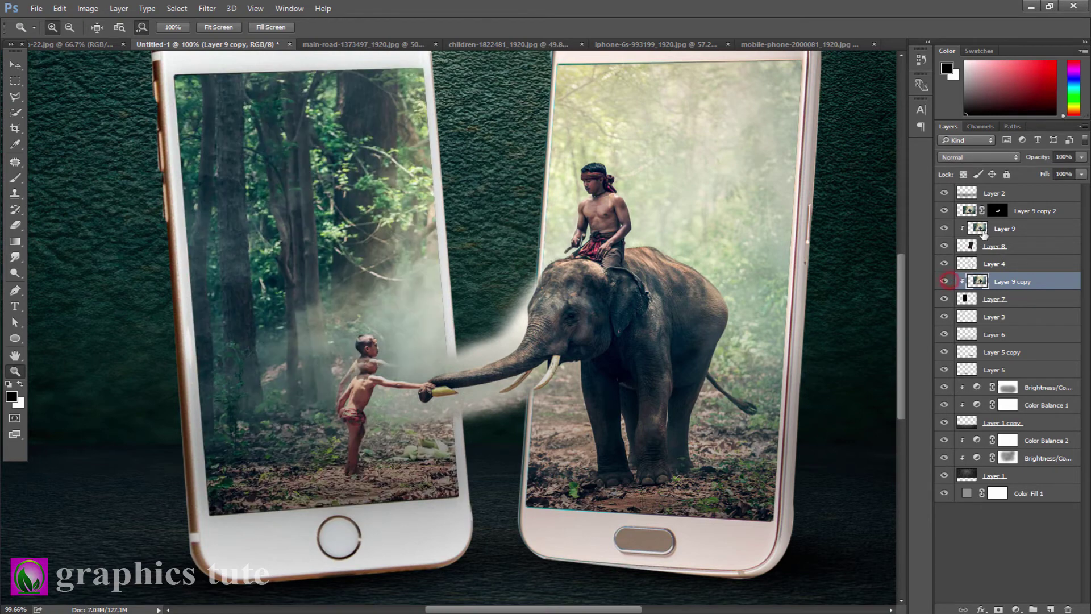
Brush white on Layer 9 copy 2's mask around the boy, then undo both strokes
left_click(999, 210)
key("b")
key("x")
mouse_move(364, 350)
left_mouse_down()
mouse_move(354, 402)
mouse_move(367, 358)
mouse_move(363, 372)
left_mouse_up()
left_click_drag(319, 412, 347, 453)
key("ctrl+z")
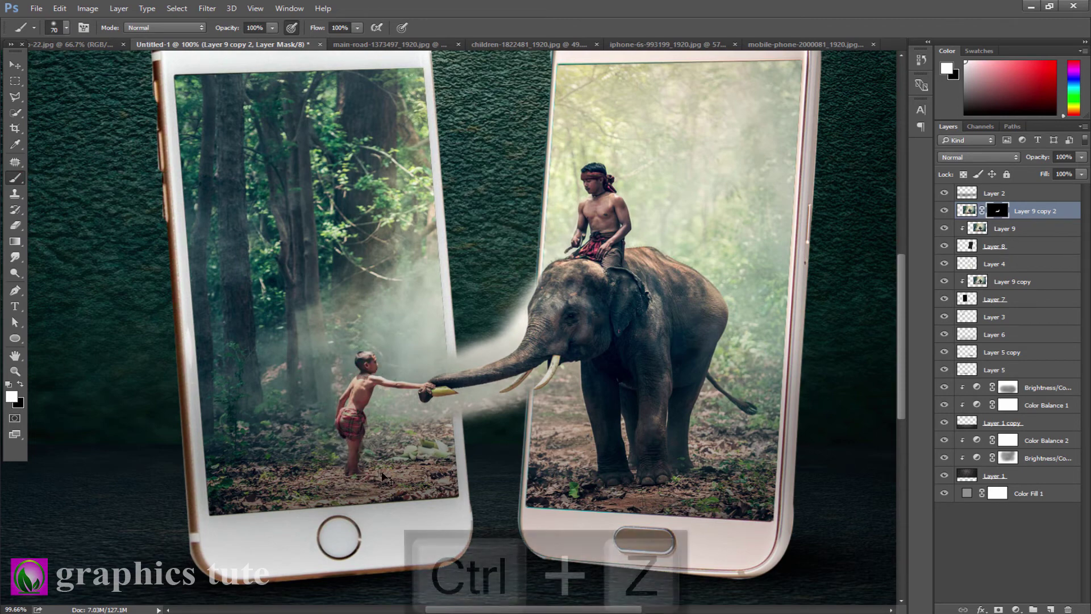
key("ctrl+z")
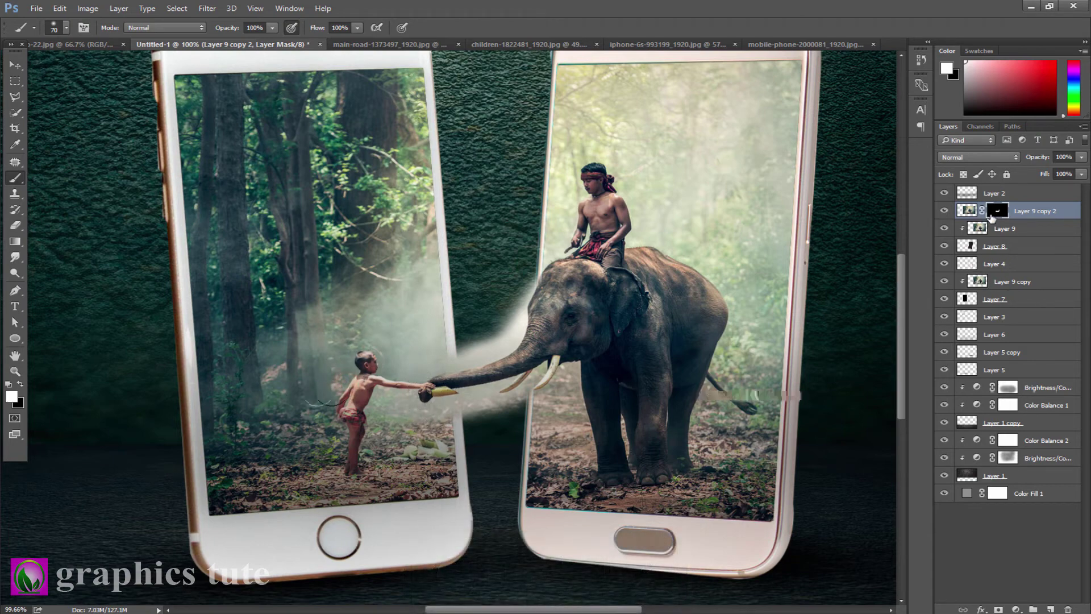
left_click(15, 291)
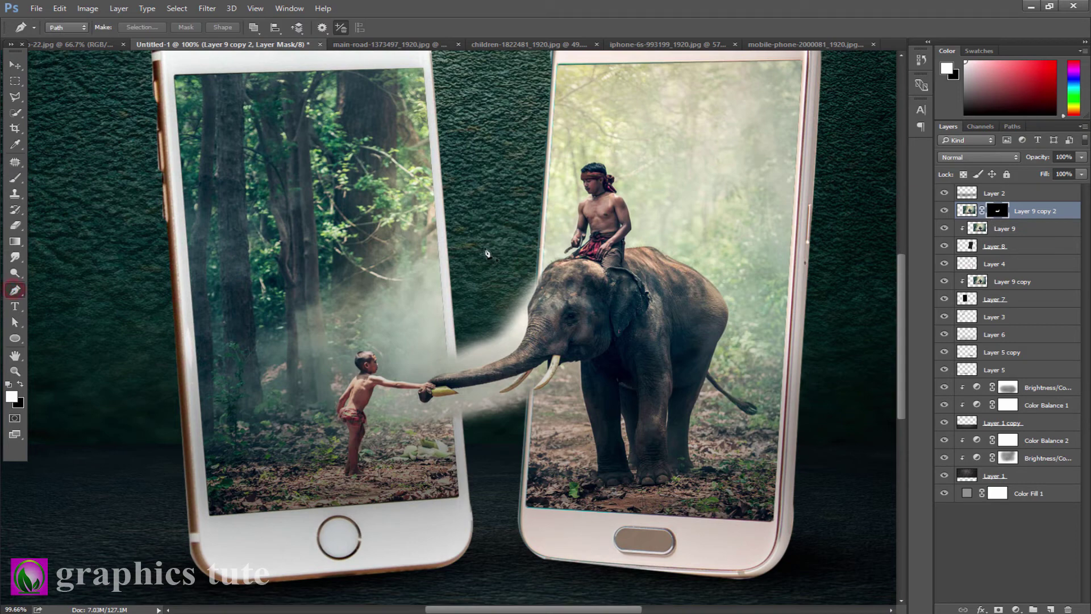
Trace a pen path along the trunk's top edge from the forehead and make it a selection
left_click(944, 211)
left_click(536, 275)
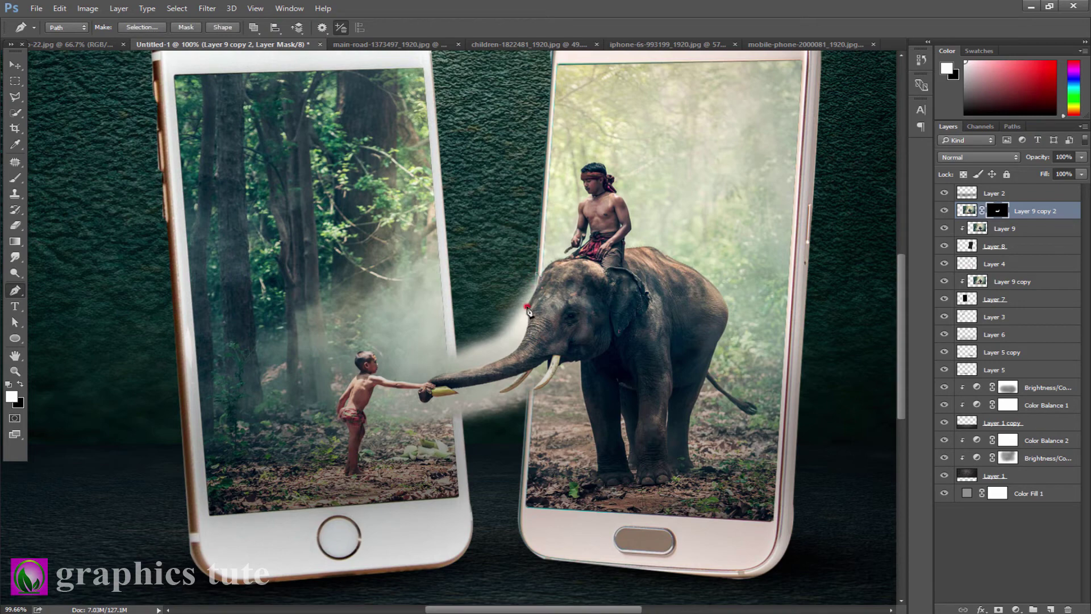
left_click_drag(528, 310, 525, 314)
left_click(518, 344)
left_click(500, 359)
left_click_drag(447, 342, 519, 278)
right_click(515, 330)
left_click(565, 77)
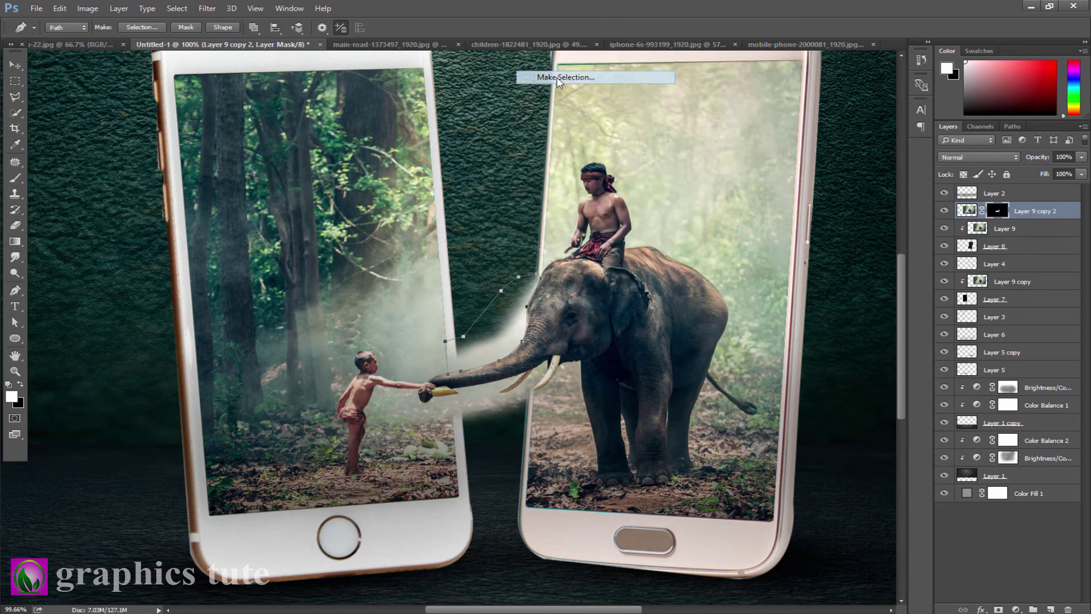
left_click(694, 113)
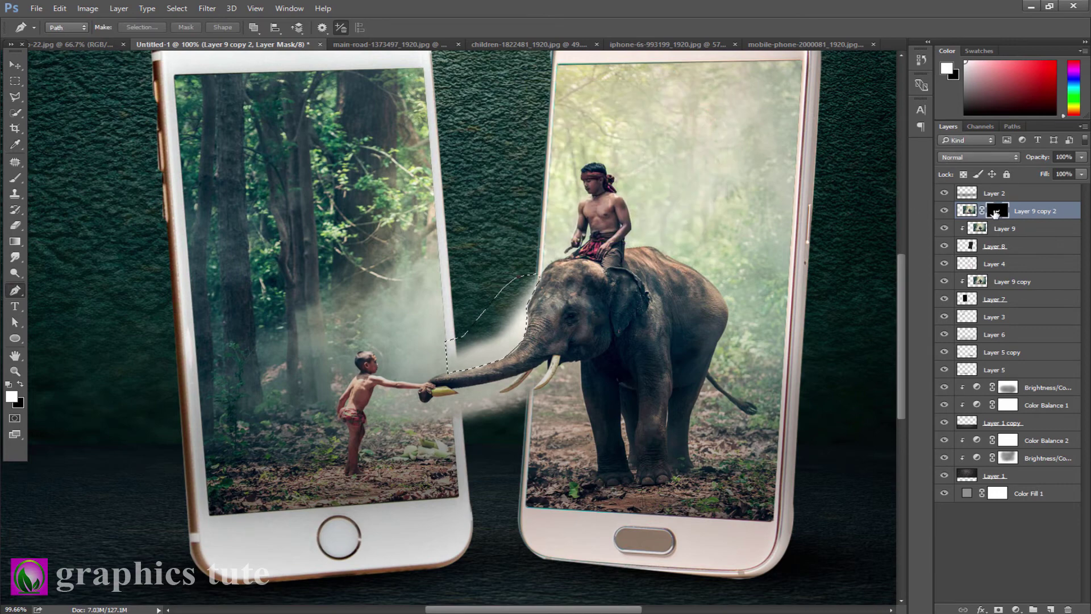
left_click(22, 179)
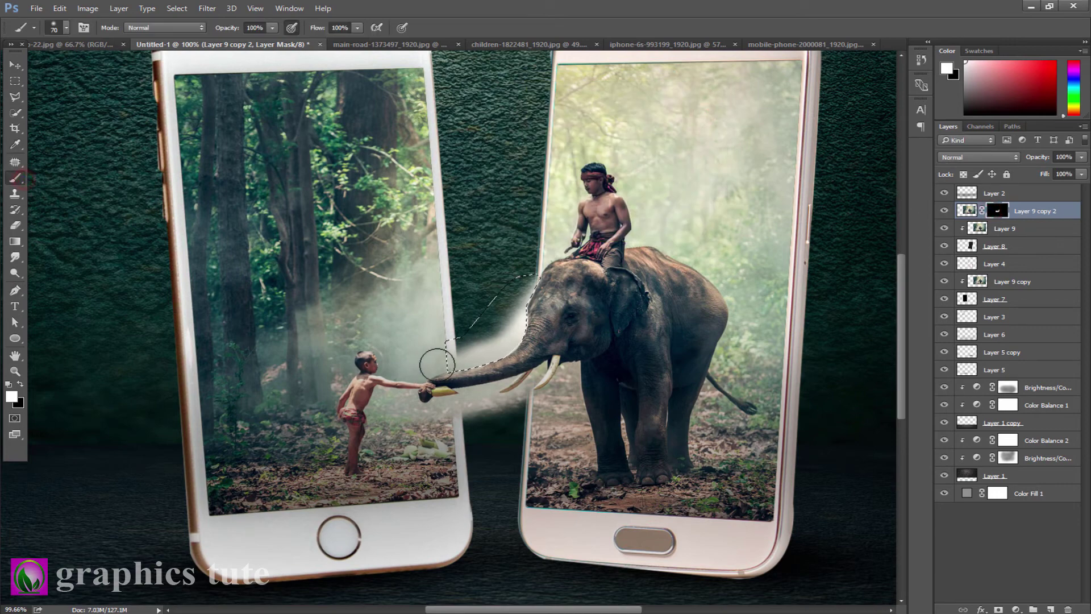
Paint black on Layer 9 copy 2's mask along the trunk, deselect, and pick a 10 px soft round brush
left_click_drag(434, 365, 504, 357)
key("ctrl+z")
key("x")
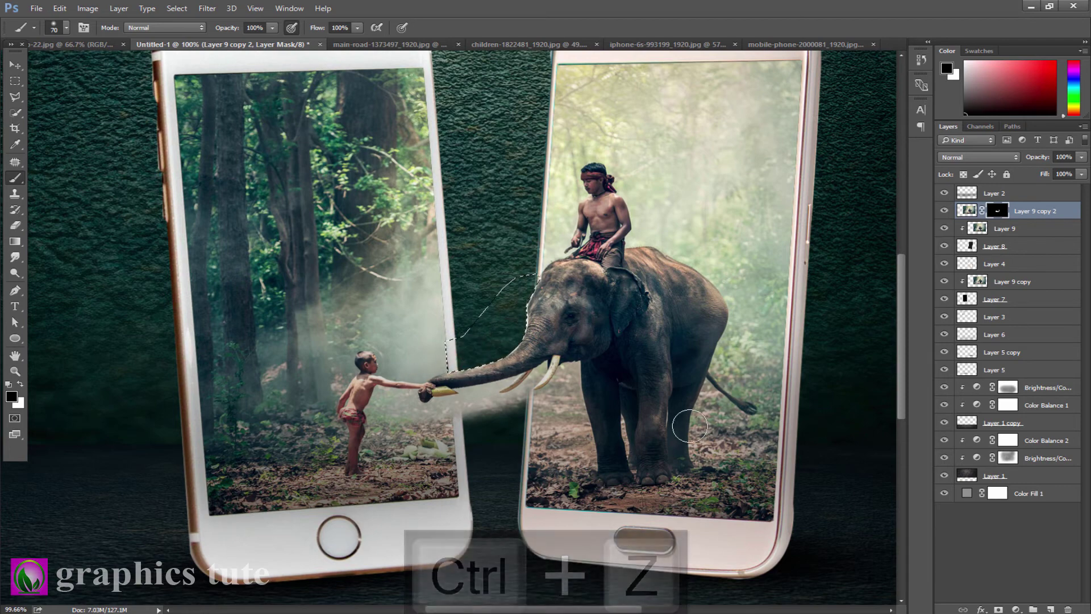
key("ctrl+d")
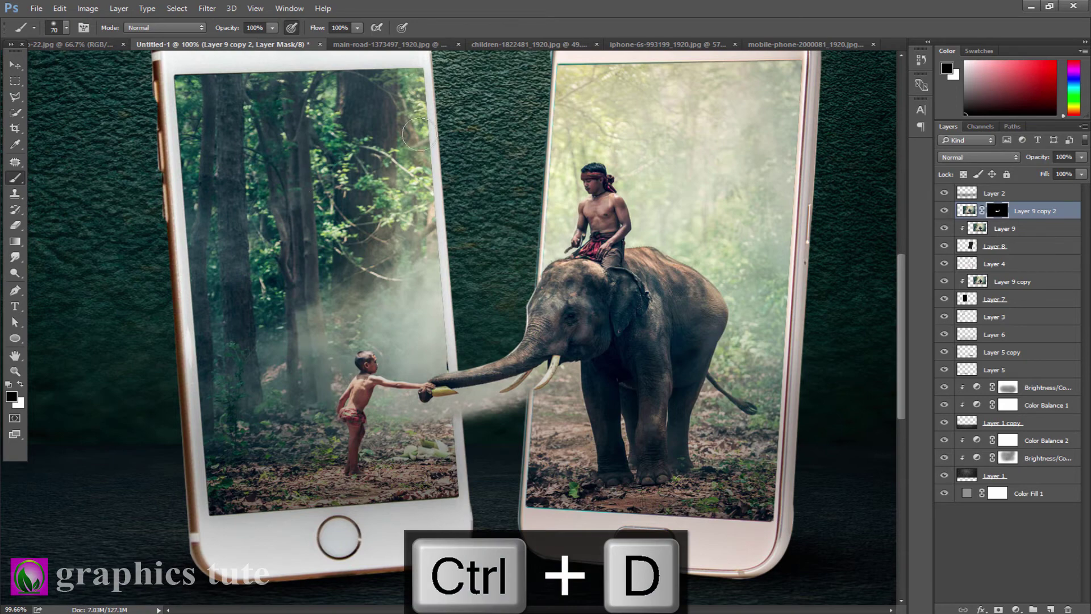
left_click(66, 27)
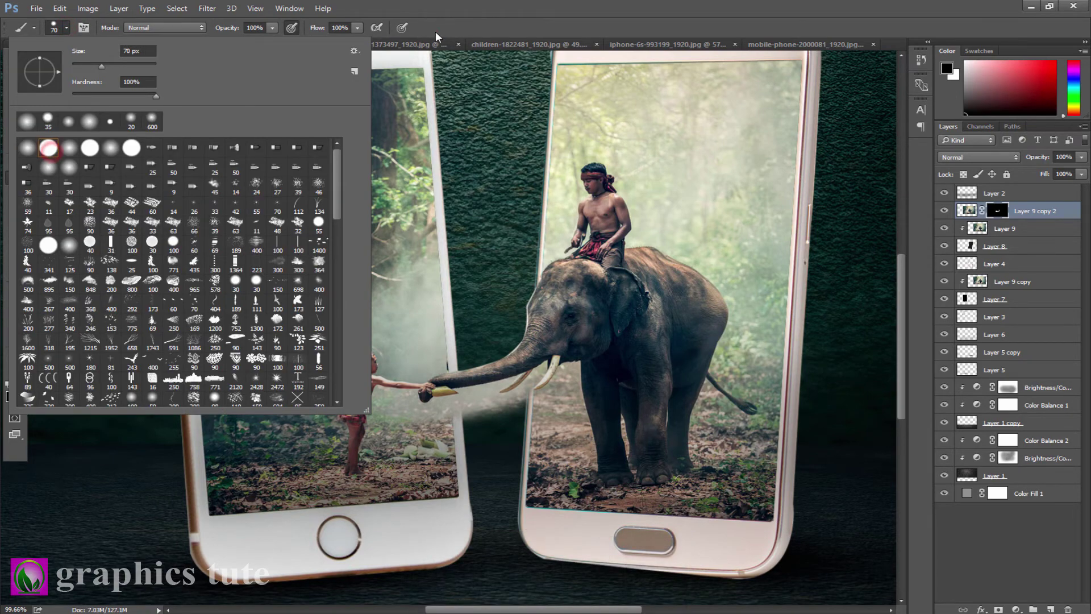
double_click(50, 151)
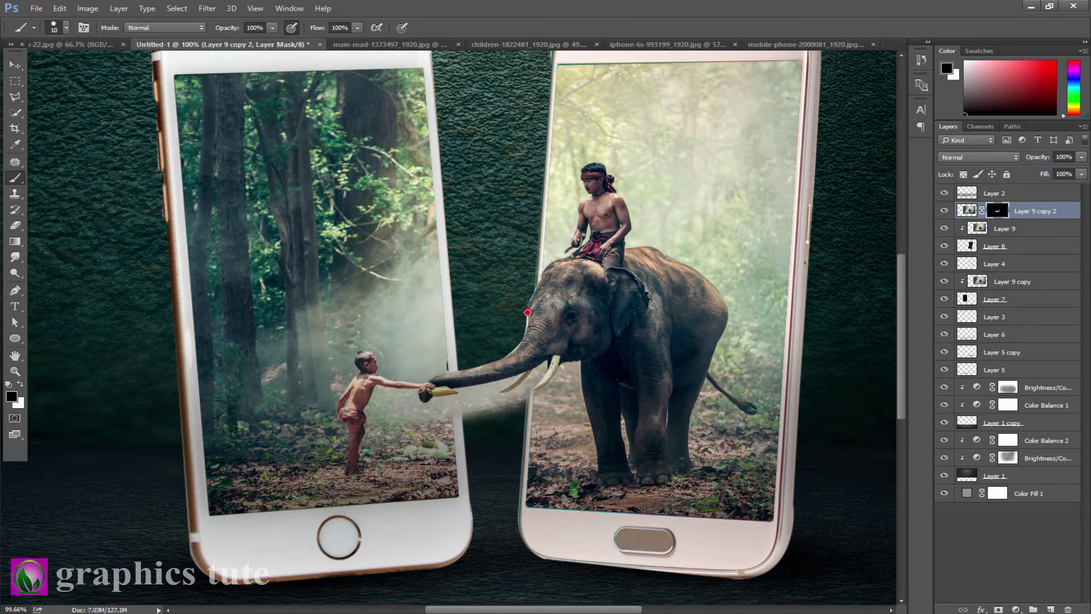
key("ctrl+z")
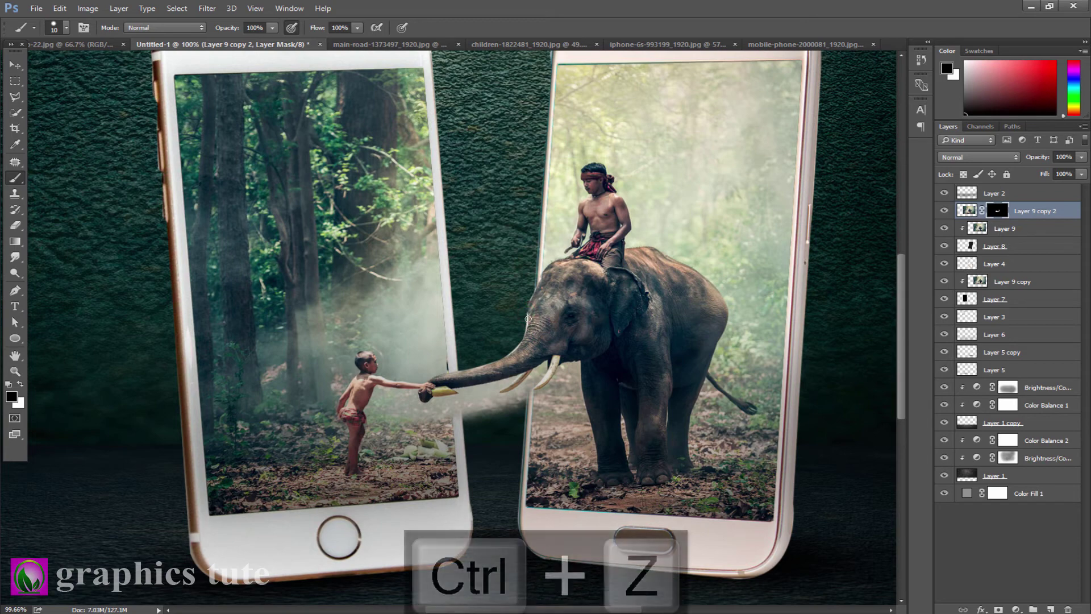
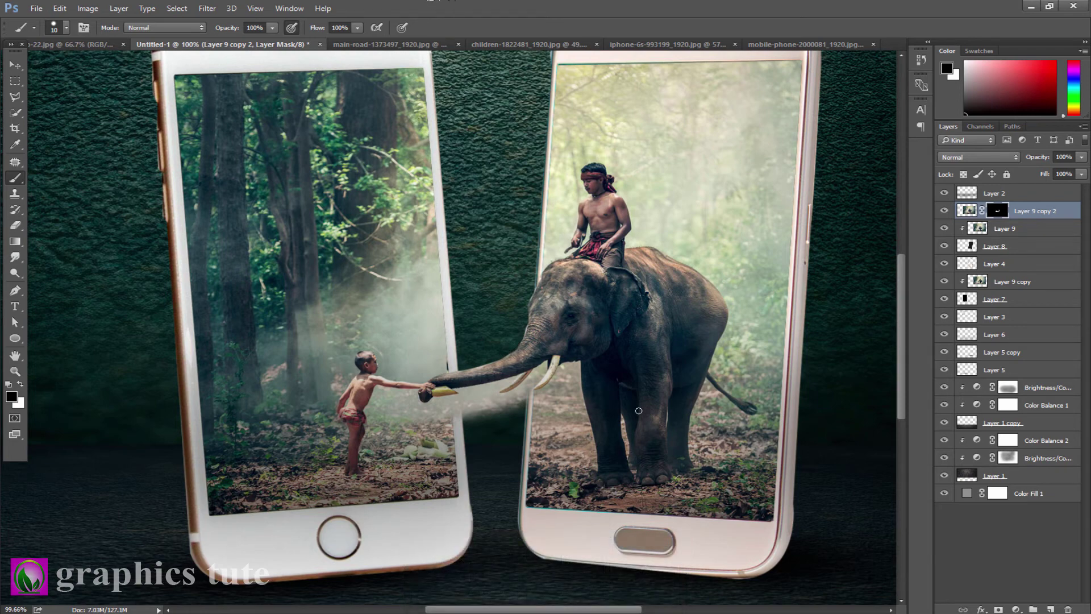
Trace a Pen path around the misty gap beneath the elephant's trunk and tusk
left_click(15, 291)
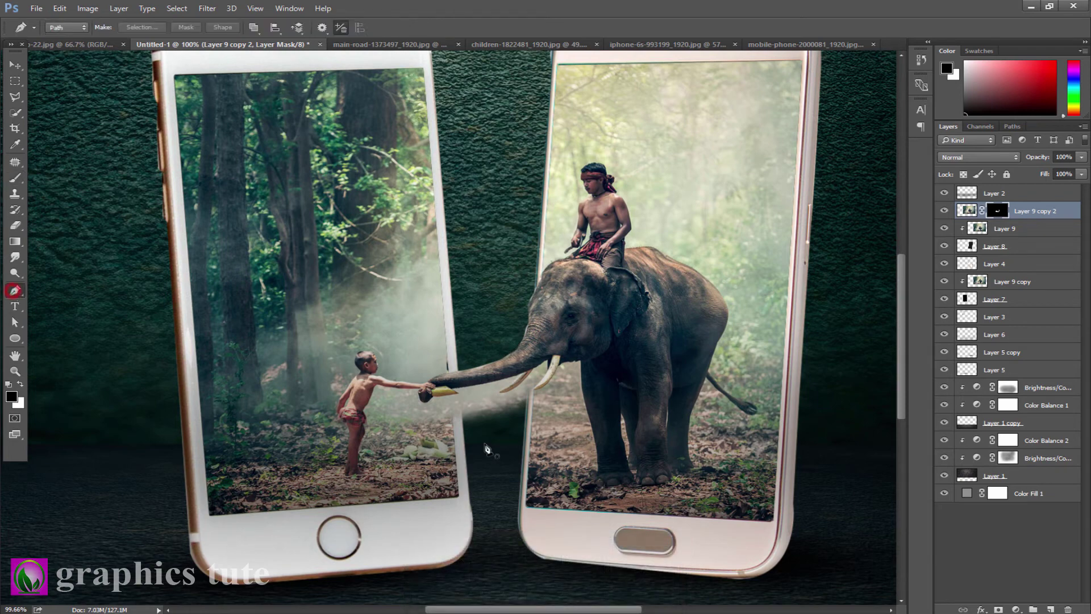
left_click(534, 367)
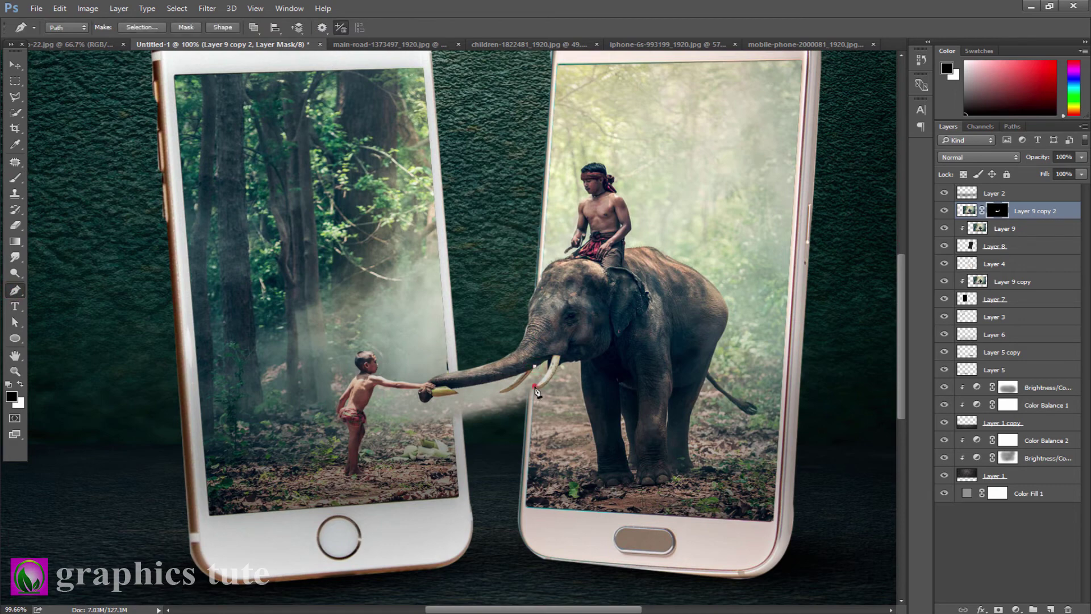
left_click(534, 386)
left_click(522, 408)
left_click(489, 415)
left_click(464, 418)
left_click(452, 420)
left_click(452, 390)
left_click_drag(505, 378, 520, 375)
left_click(501, 391)
left_click_drag(534, 374, 550, 362)
left_click_drag(528, 386, 533, 378)
Turn the path into a selection, paint it black on the layer mask, then deselect
right_click(529, 398)
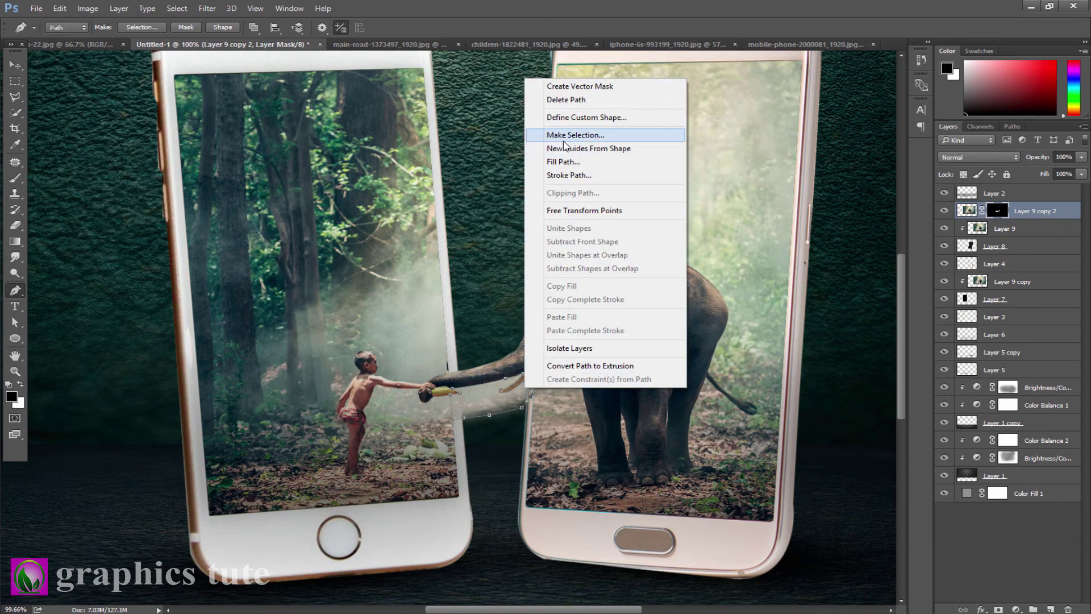
left_click(567, 136)
left_click(693, 114)
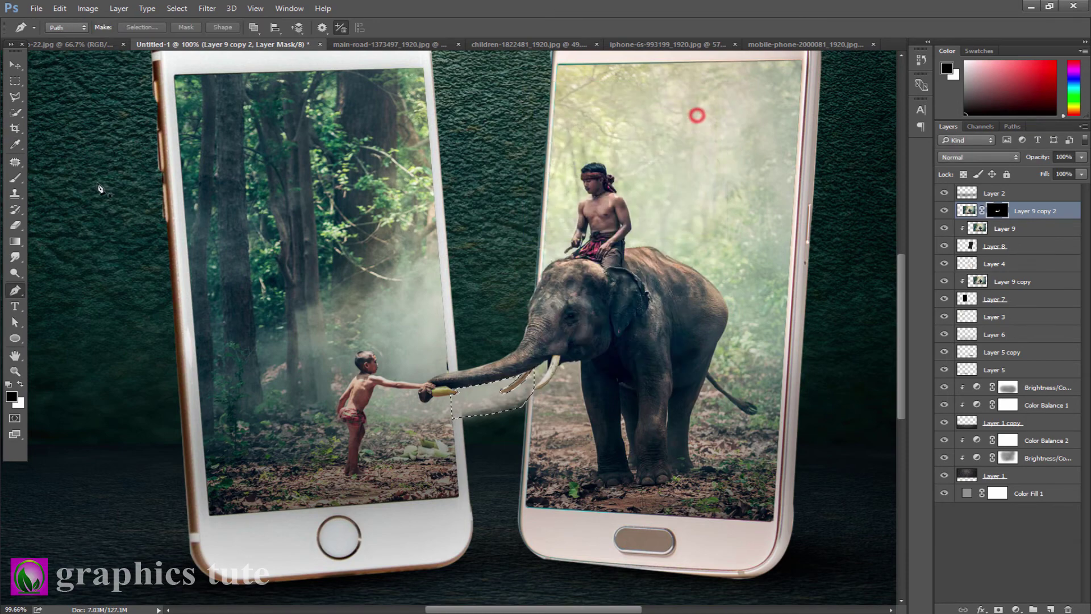
left_click(16, 179)
key("bracketright")
key("bracketright")
key("bracketright")
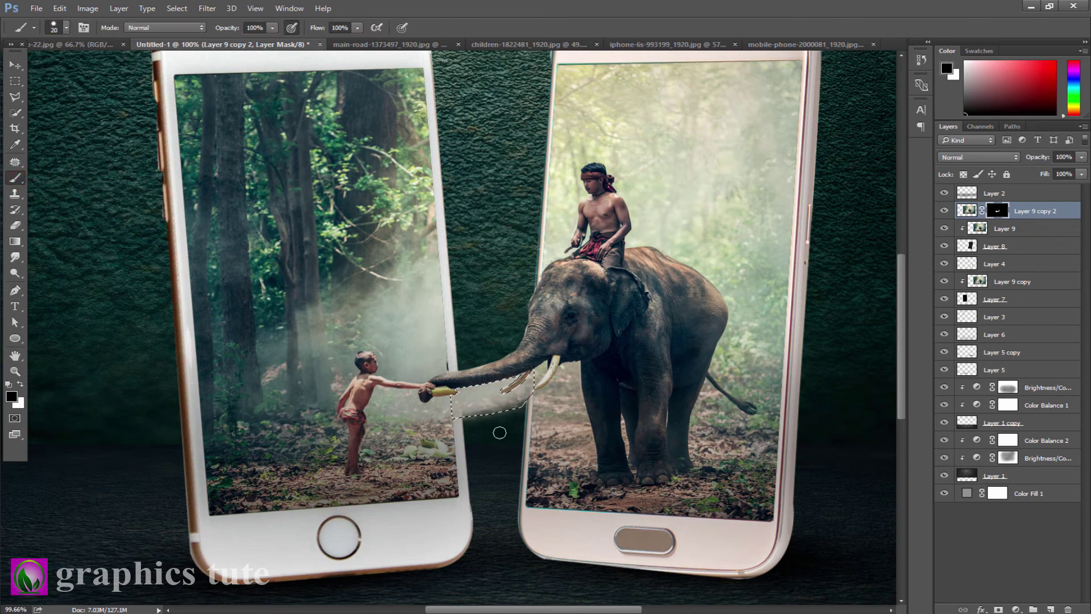
key("bracketright")
left_click_drag(508, 414, 466, 392)
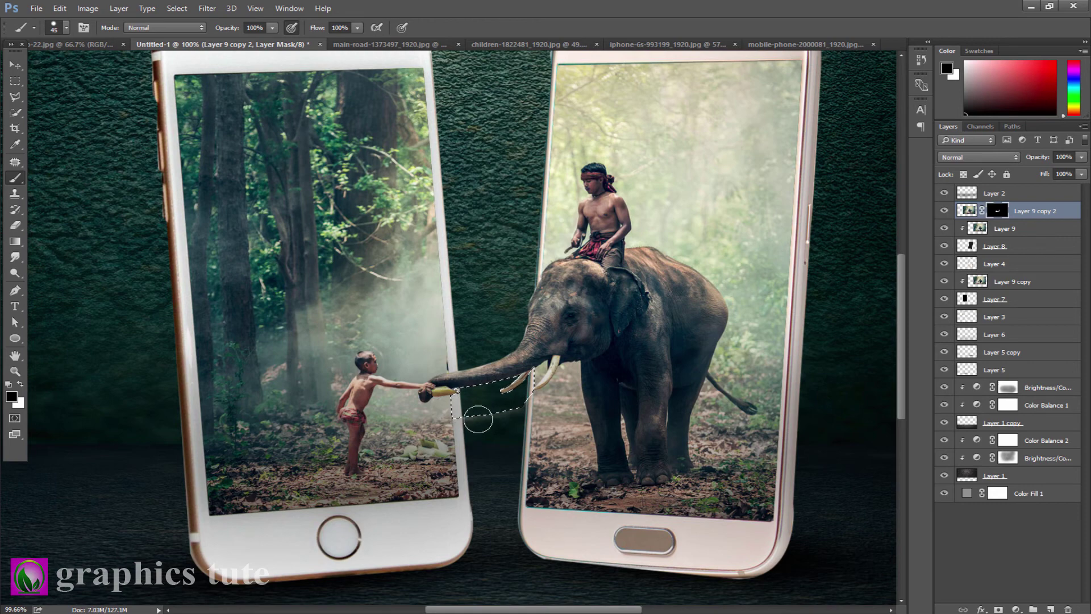
key("ctrl+d")
key("bracketleft")
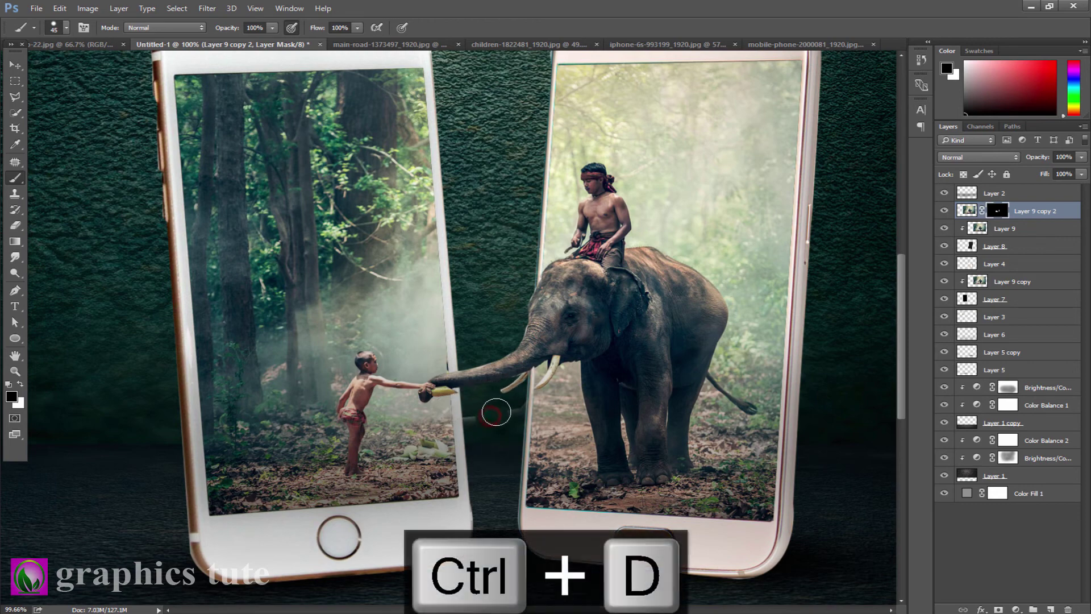
key("bracketleft")
key("bracketleft")
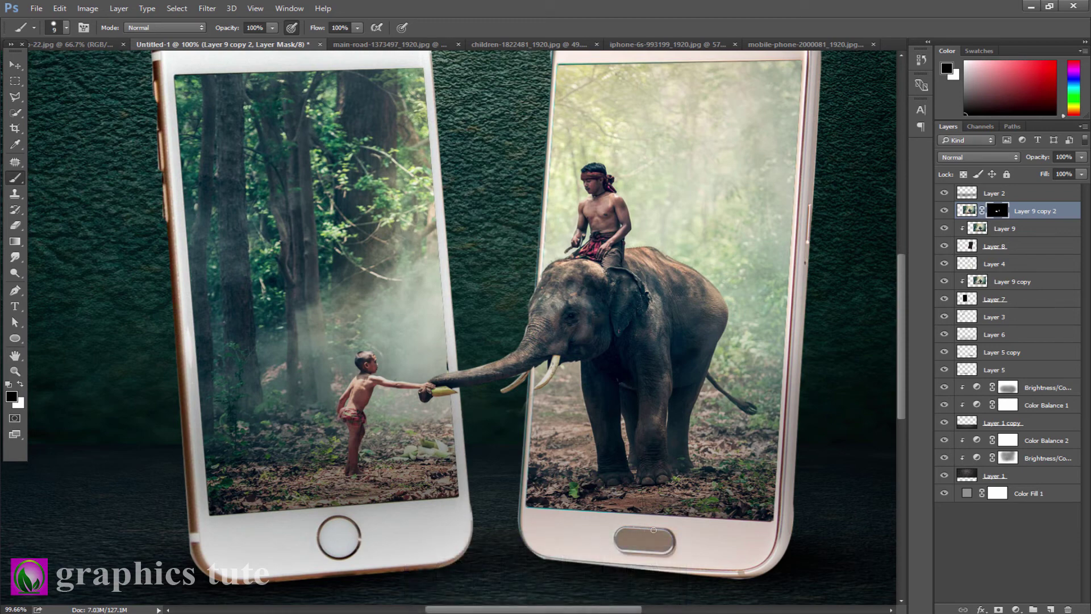
Move Layer 9 copy 2 through Layer 5 slightly left together, then select Layer 2
left_click(15, 371)
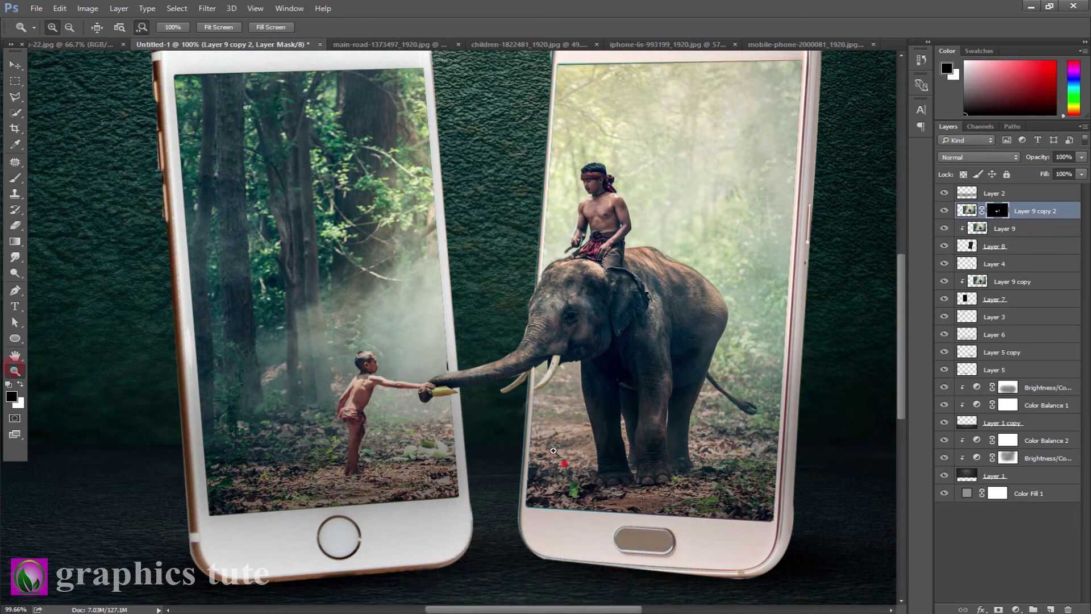
left_click(491, 381, "alt")
left_click_drag(501, 401, 503, 418)
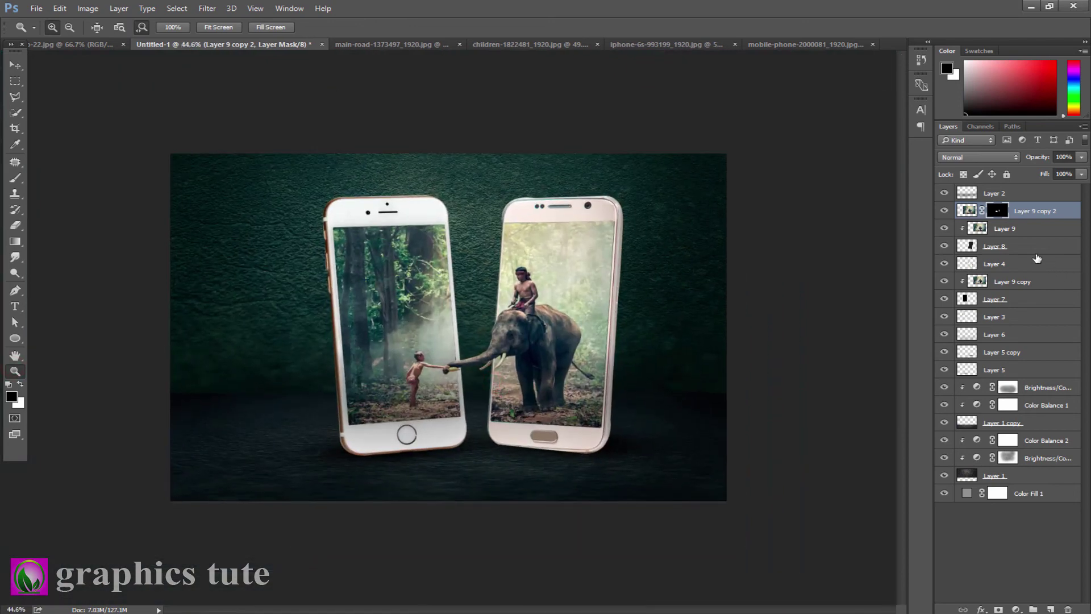
left_click(995, 372, "shift")
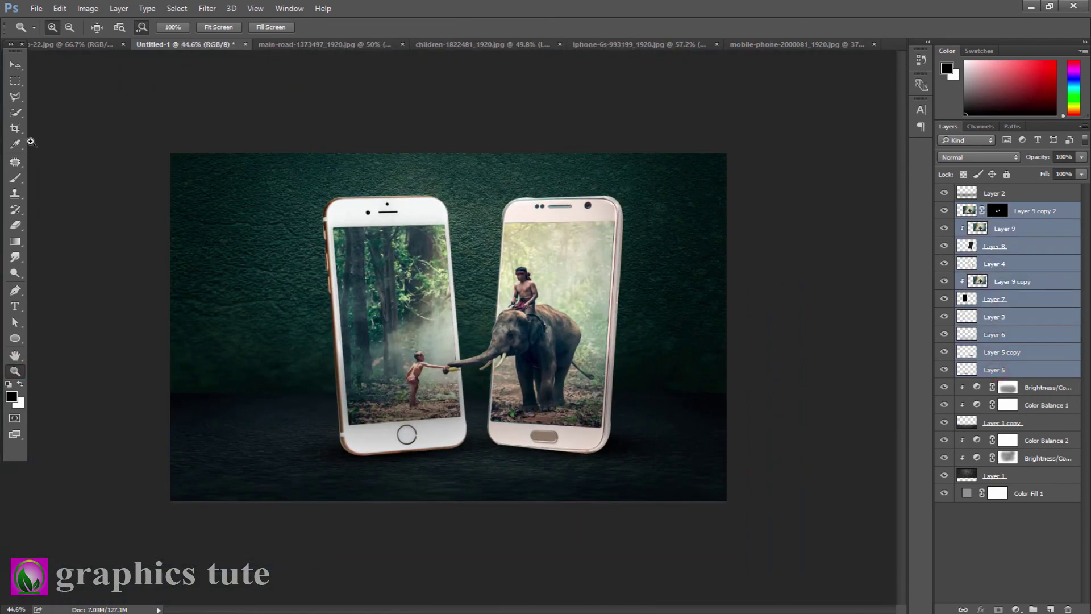
left_click(22, 68)
left_click_drag(520, 335, 494, 338)
left_click(1001, 202)
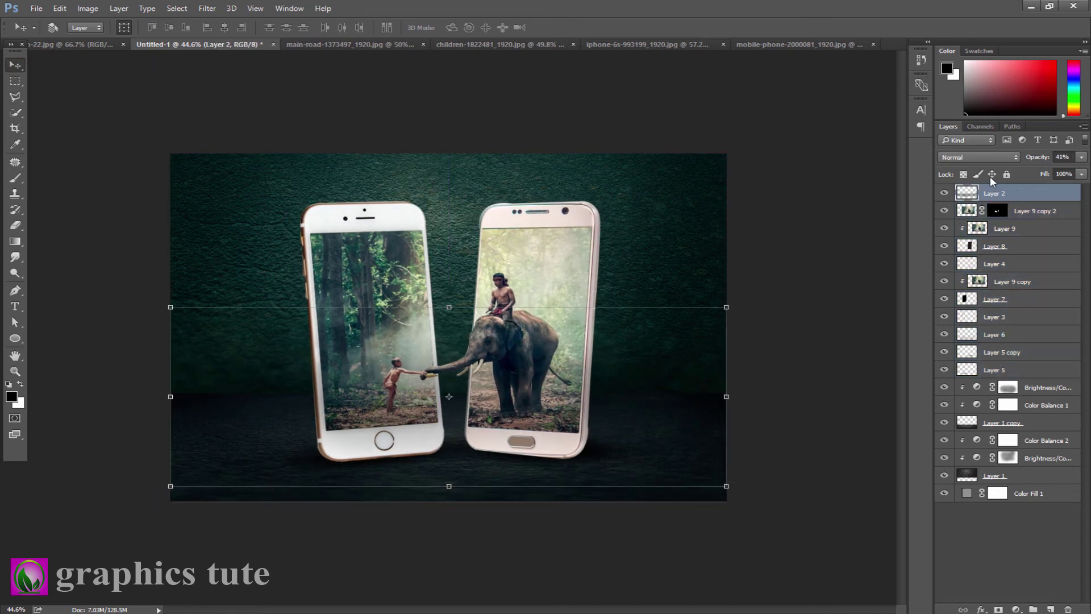
left_click(1015, 609)
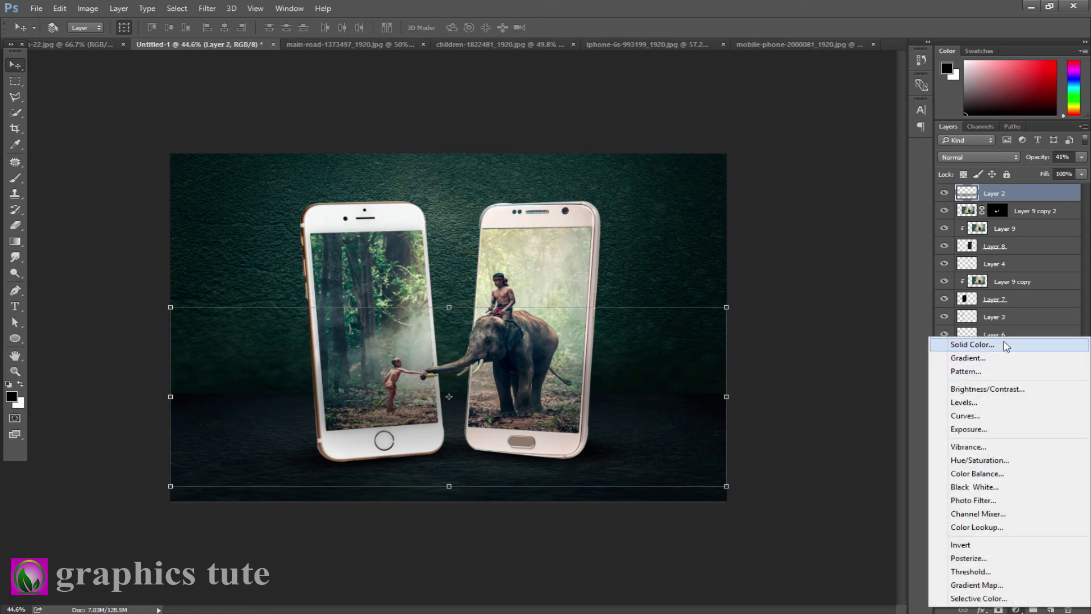
Add a Curves adjustment layer and tweak its Red and Green channel curves
left_click(978, 416)
left_click(828, 148)
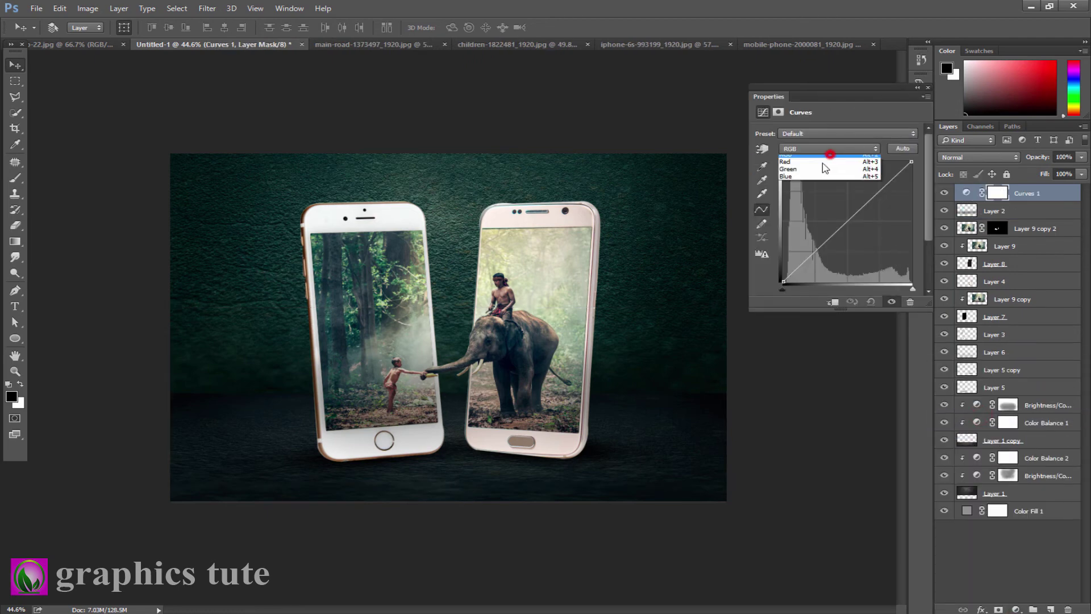
left_click(818, 165)
left_click(847, 219)
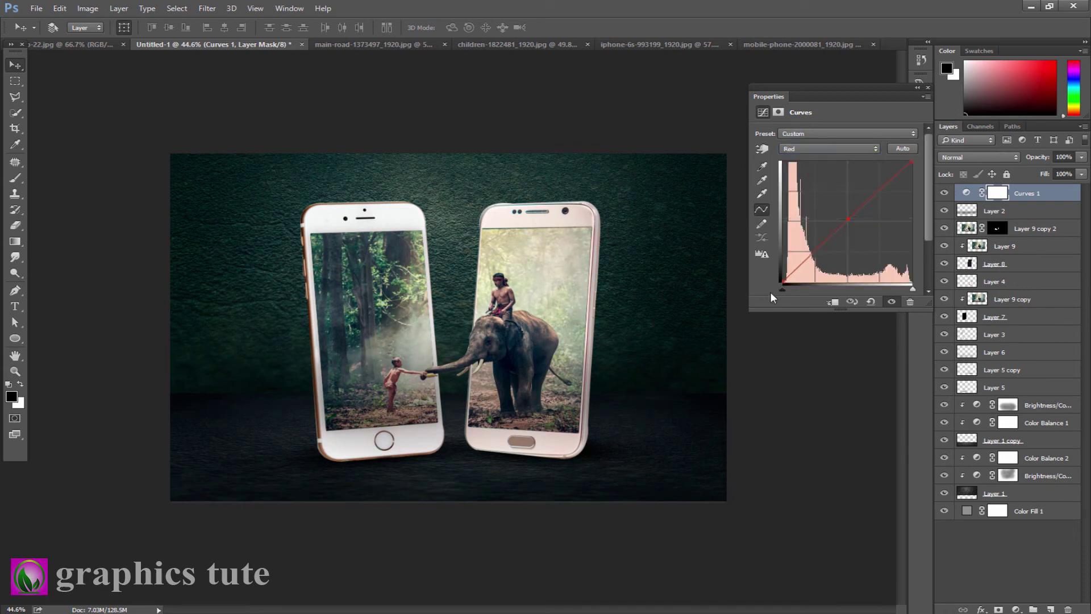
left_click_drag(782, 280, 784, 281)
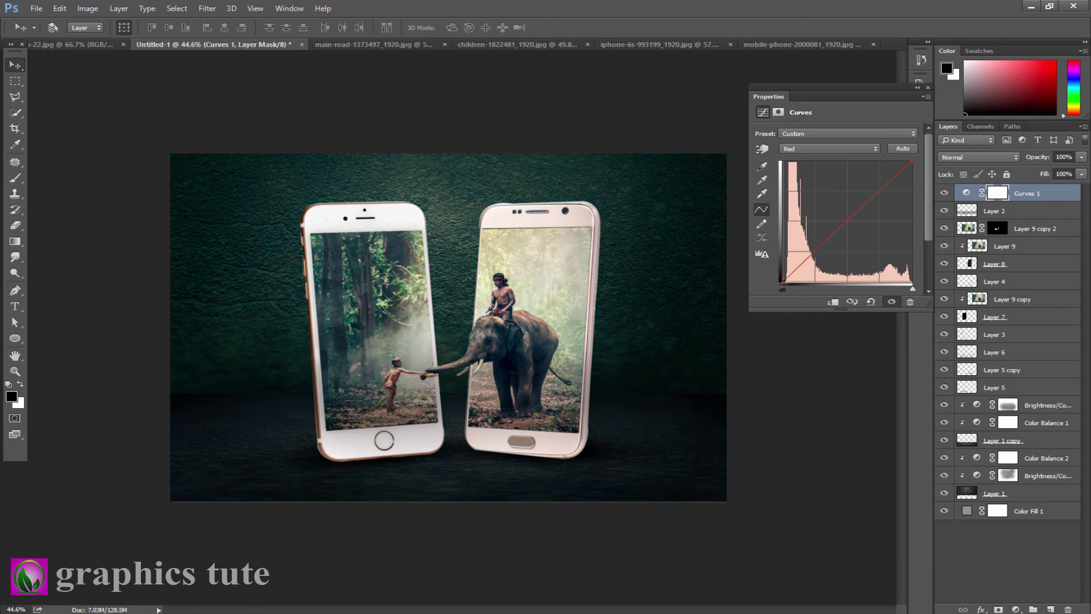
left_click(858, 151)
left_click(830, 174)
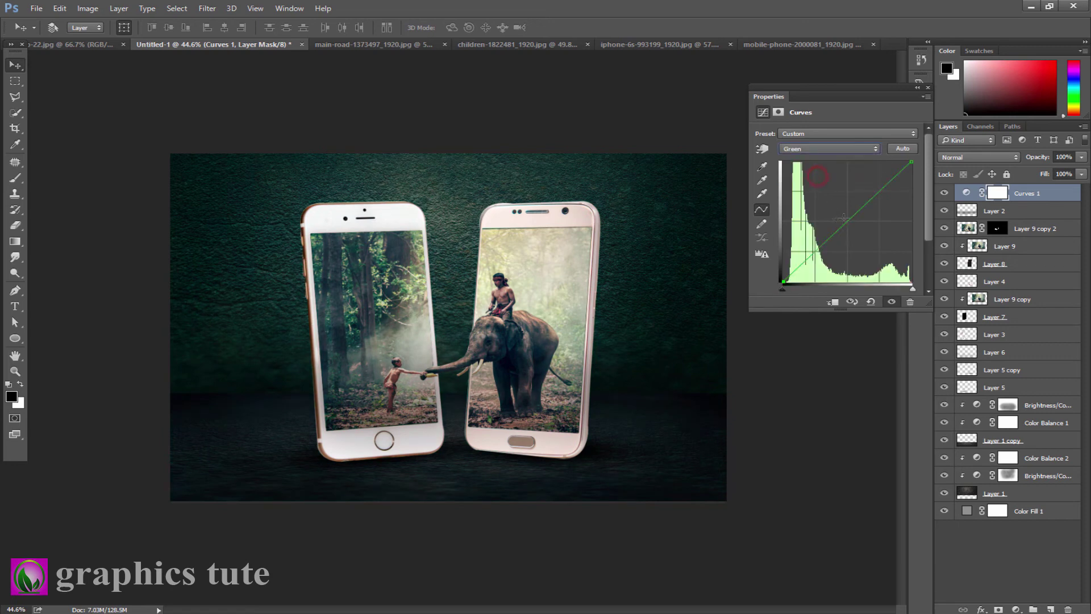
left_click(851, 221)
left_click_drag(850, 221, 852, 217)
left_click_drag(784, 279, 786, 282)
Nudge the Blue curve's shadow point, close Properties, and add an empty Layer 10
left_click(836, 149)
left_click(817, 179)
left_click(784, 280)
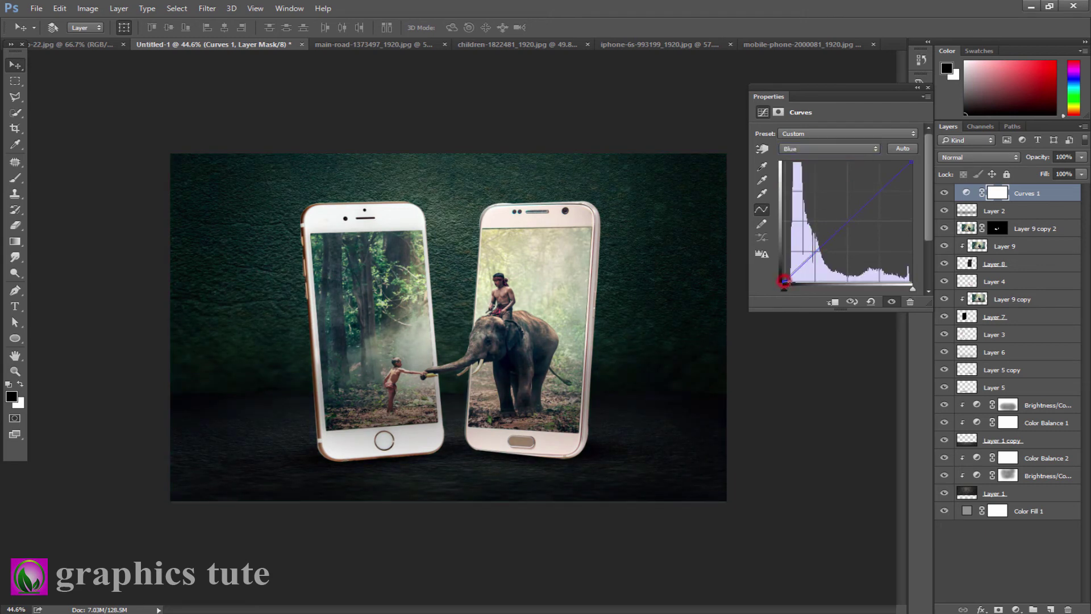
left_click_drag(785, 280, 785, 282)
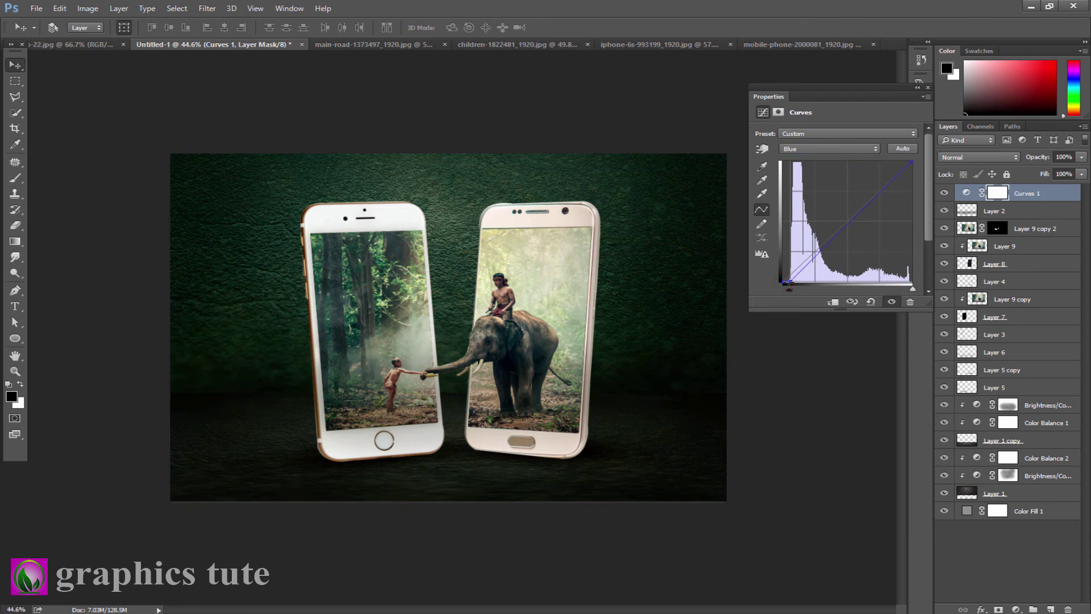
left_click(928, 89)
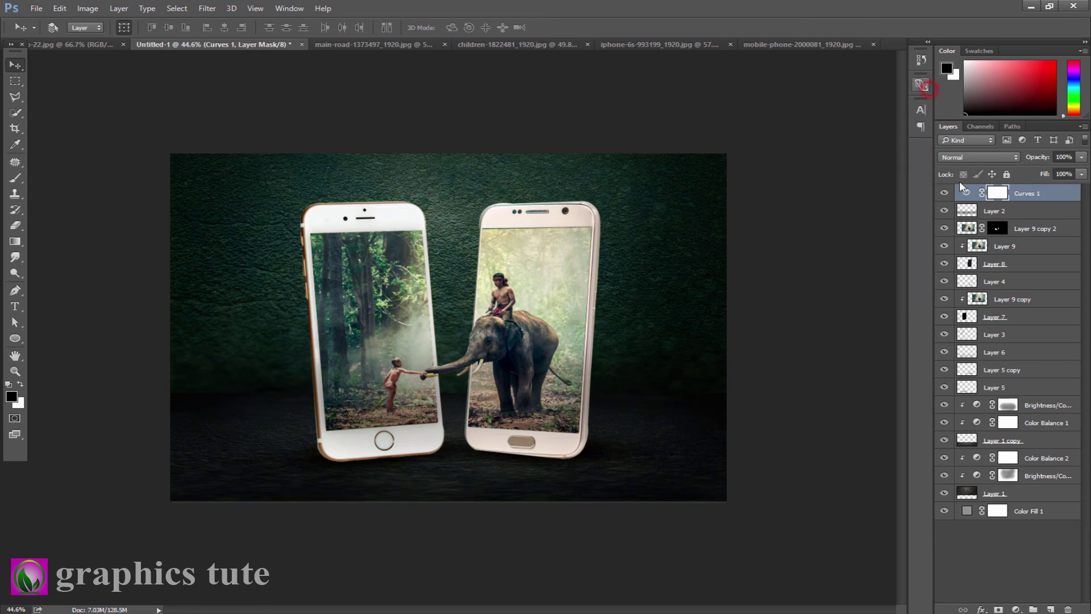
left_click(1052, 610)
Paint a broad soft white diagonal stroke on Layer 10 and set it to 7% opacity
left_click(12, 179)
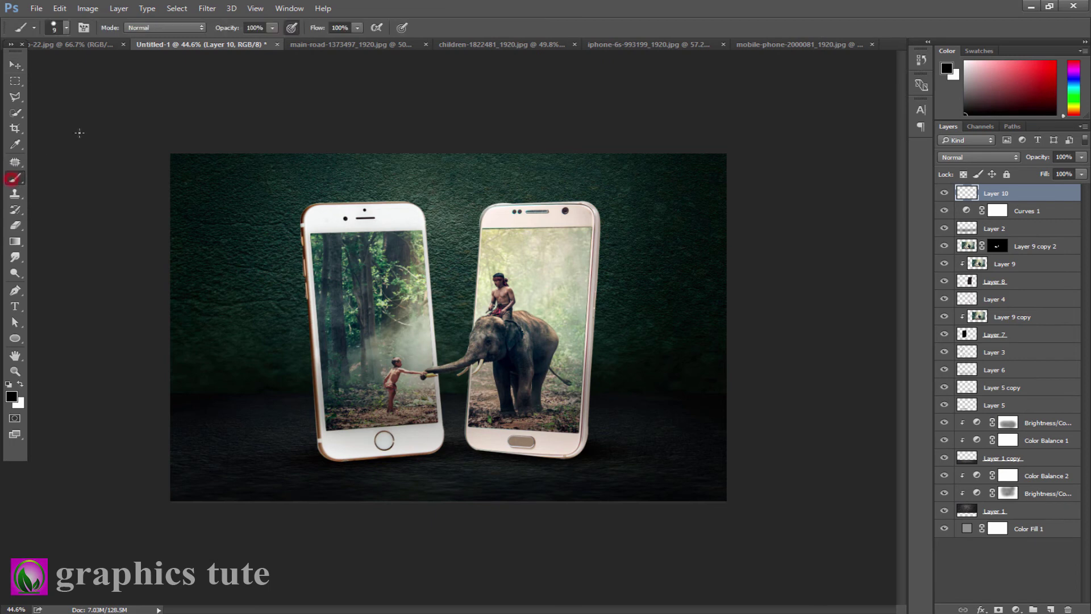
key("x")
left_click(65, 27)
left_click(29, 153)
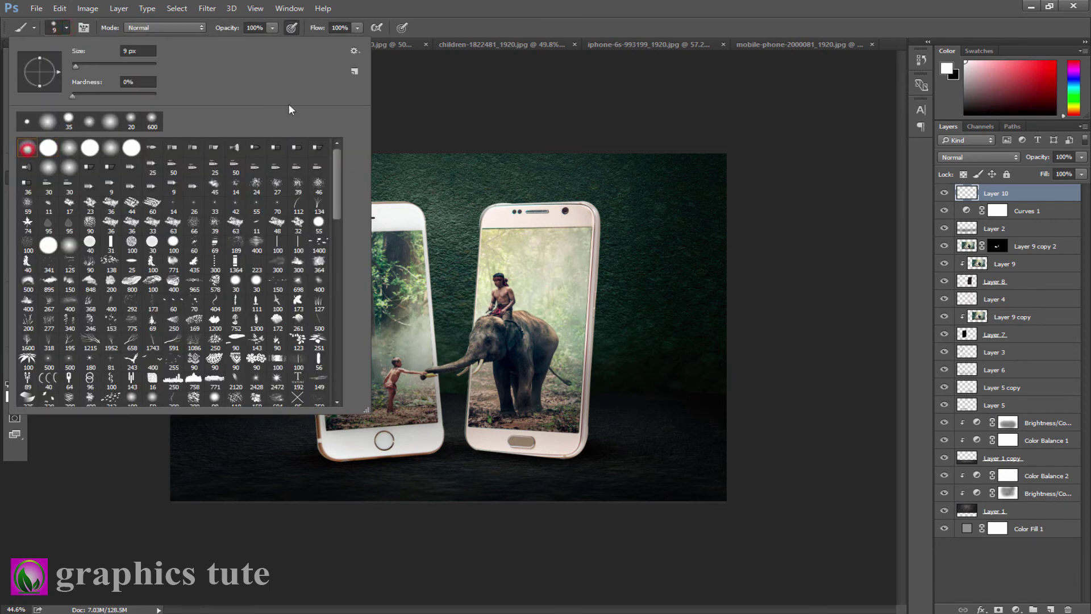
left_click(536, 20)
key("bracketright")
key("bracketright")
key("bracketright")
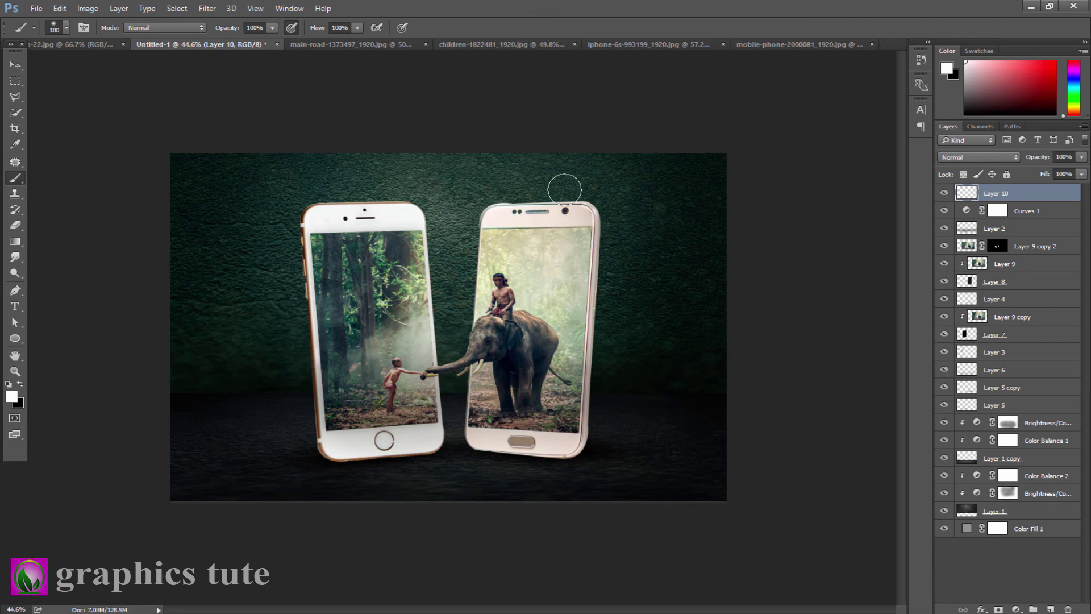
key("bracketright")
key("bracketright")
key("bracketright")
key("bracketright")
key("bracketright")
key("bracketright")
left_click(676, 197)
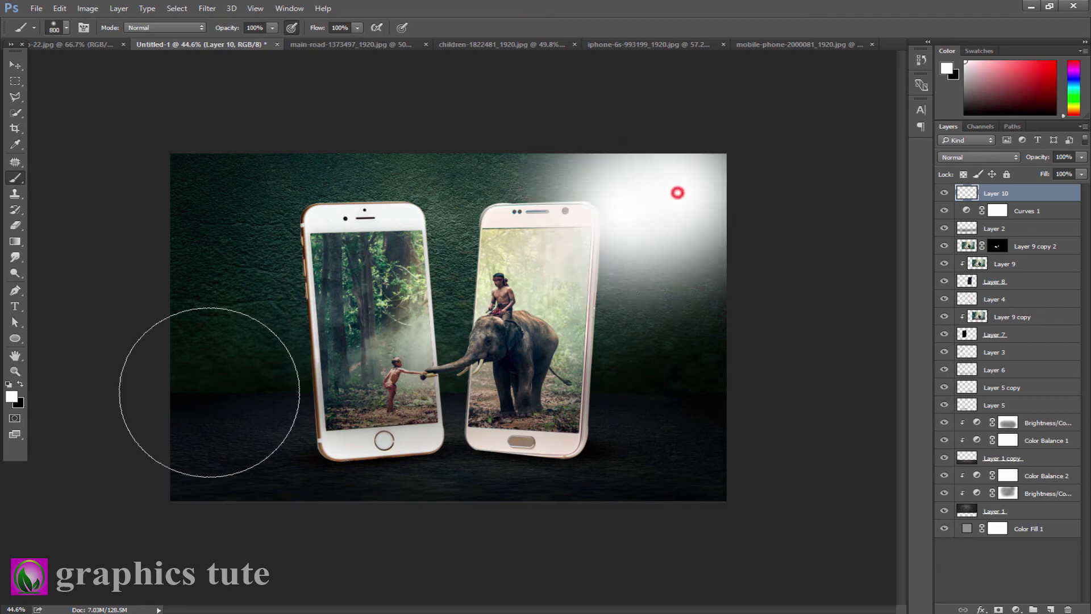
left_click(207, 378, "shift")
left_click_drag(1042, 157, 982, 160)
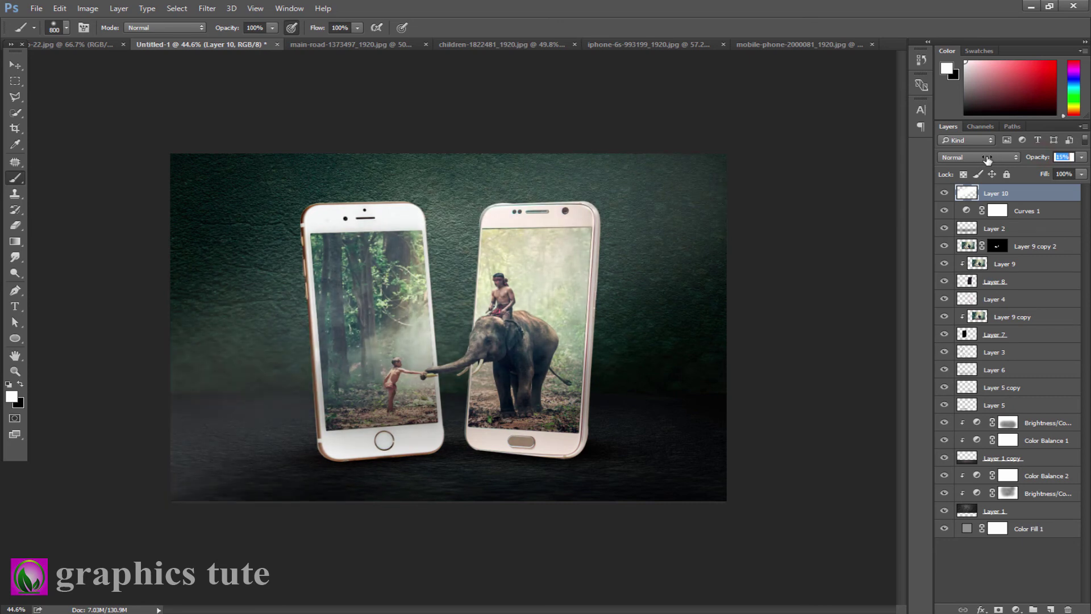
left_click_drag(987, 160, 985, 160)
Scale the glow layer slightly beyond the canvas edges and commit the transform
left_click(15, 66)
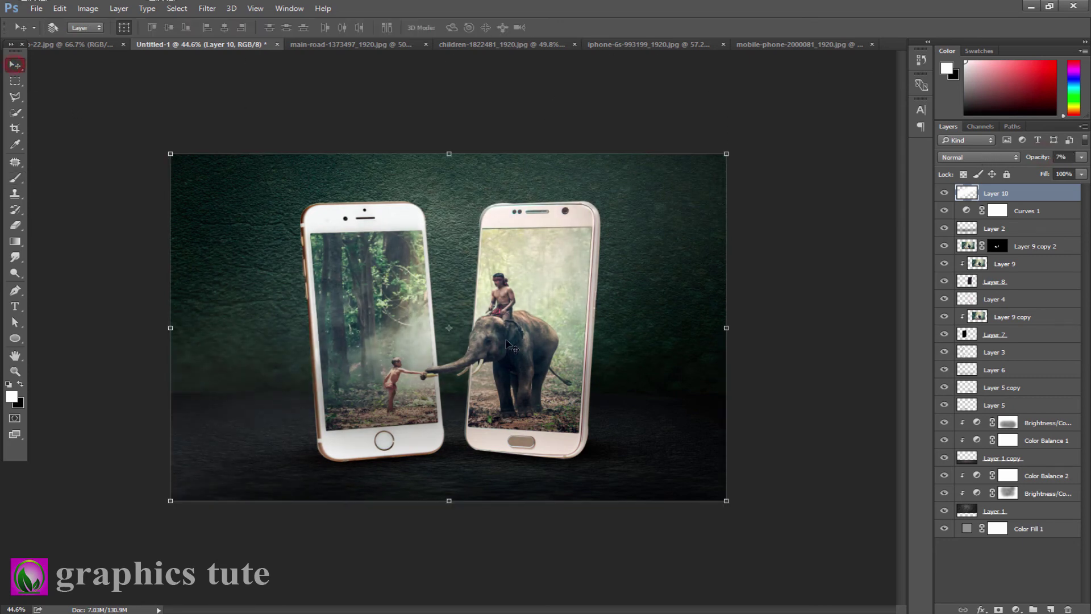
left_click_drag(506, 319, 512, 334)
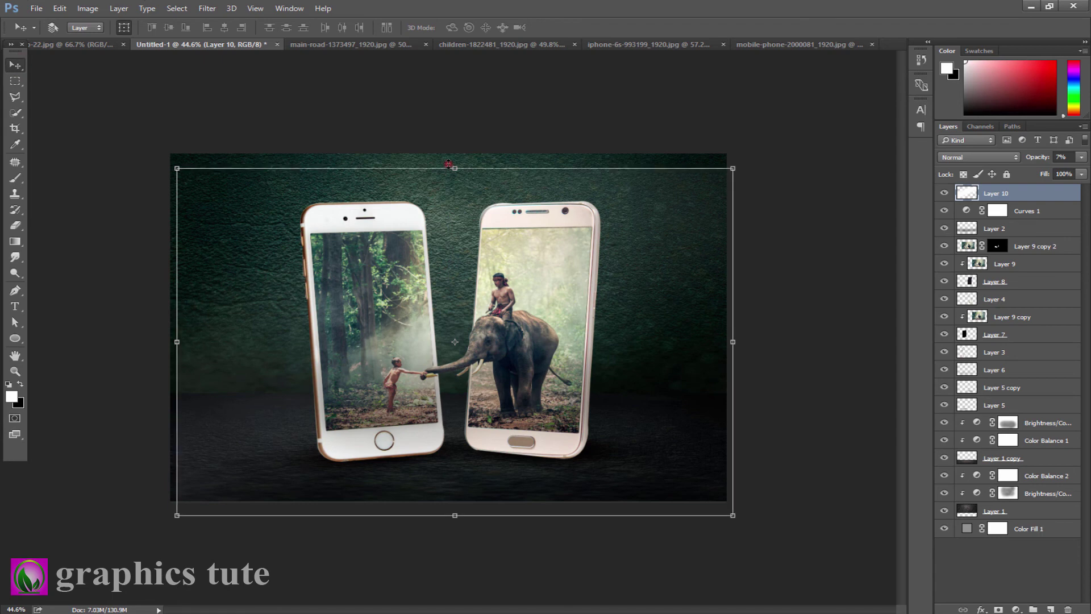
left_click_drag(443, 168, 444, 142)
left_click_drag(455, 514, 455, 529)
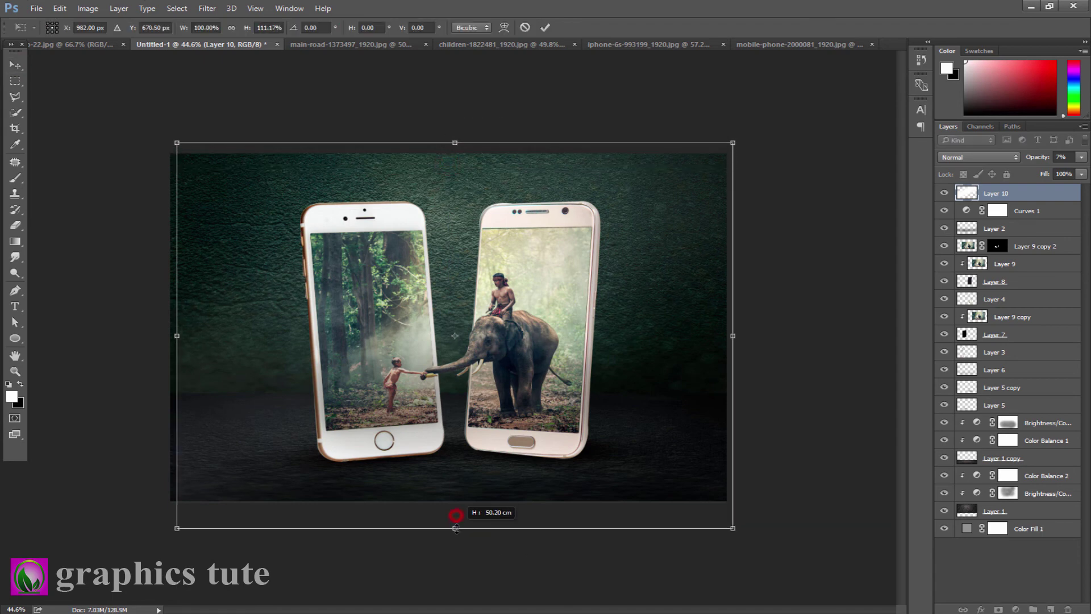
left_click_drag(176, 336, 142, 336)
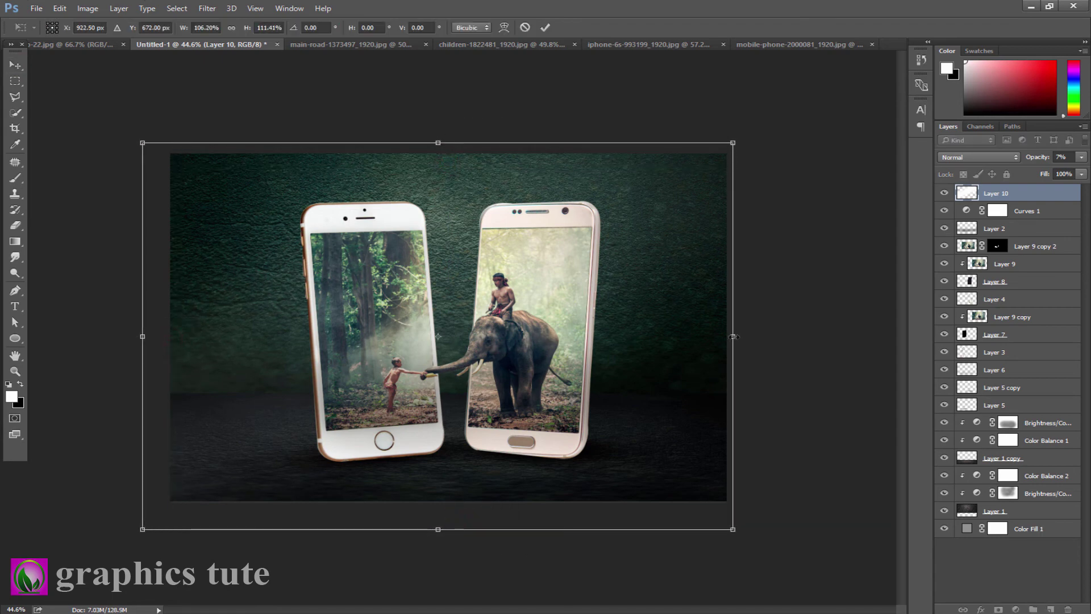
left_click_drag(733, 336, 747, 336)
left_click(543, 26)
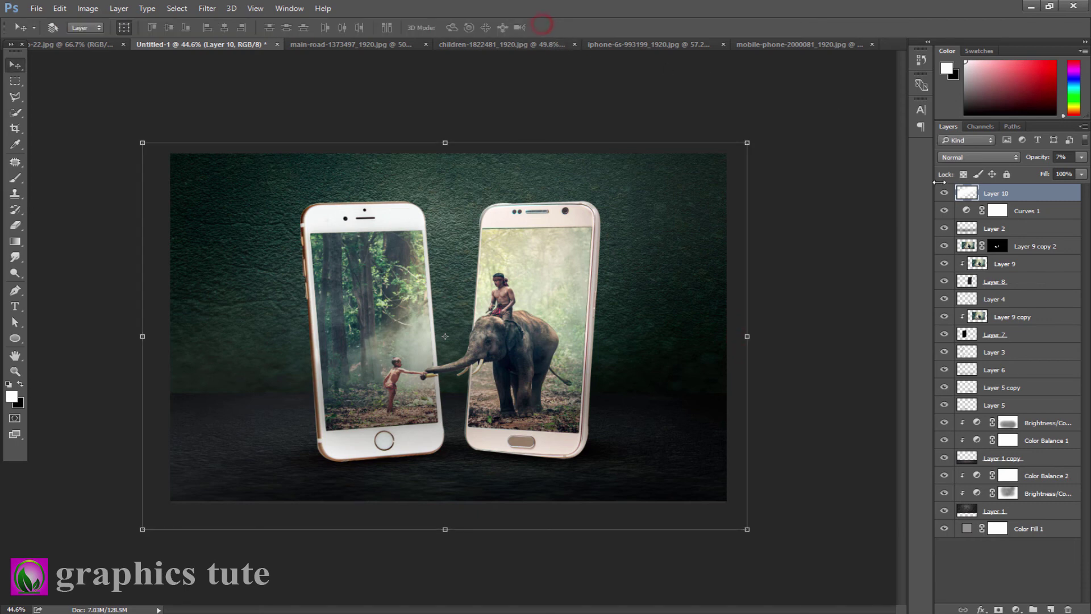
left_click(944, 194)
Add a Gradient Fill layer using a blue-green gradient preset
left_click(1017, 609)
left_click(967, 360)
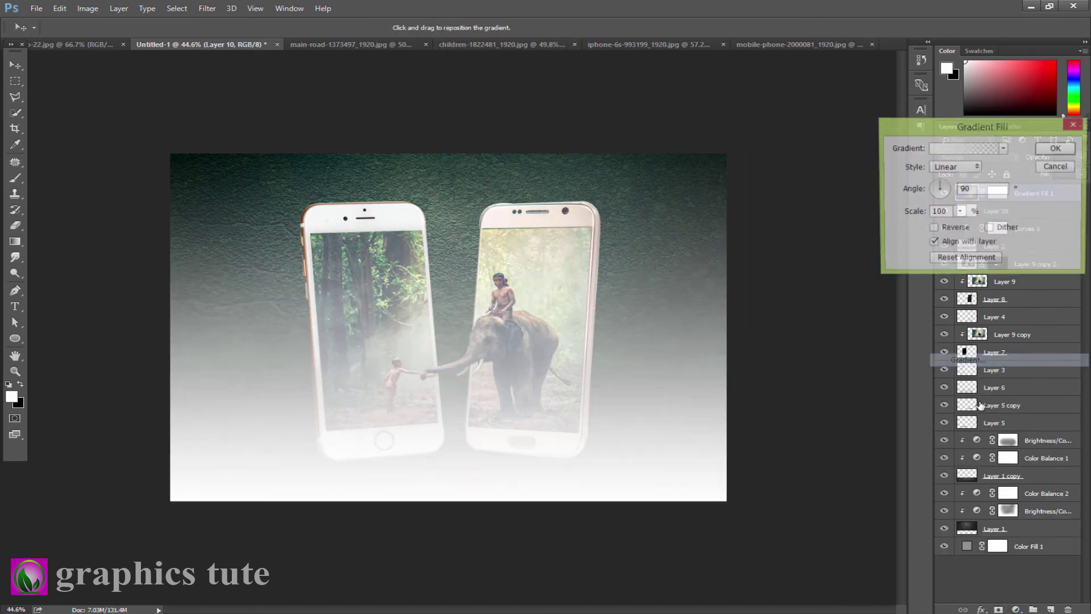
left_click(1002, 149)
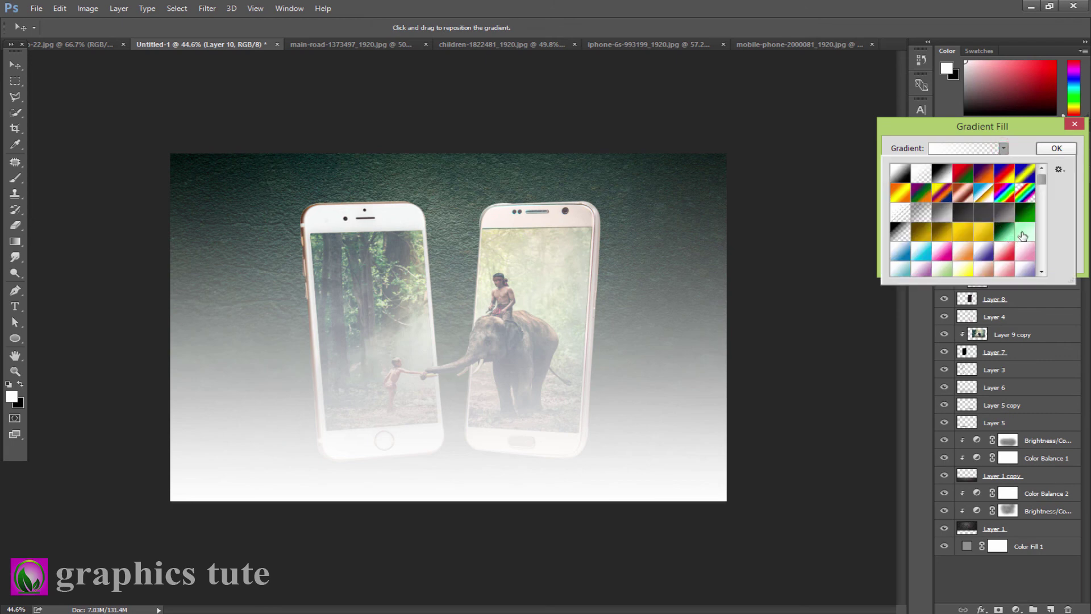
scroll(1016, 239, "down", 1)
scroll(1016, 239, "down", 1)
scroll(1023, 239, "down", 1)
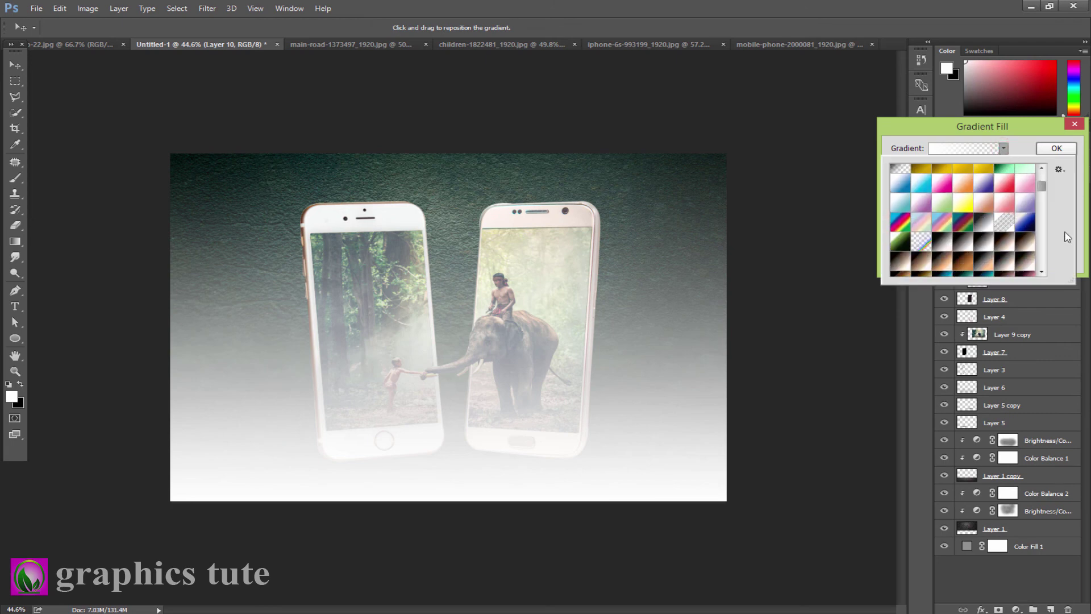
left_click_drag(1043, 191, 1040, 269)
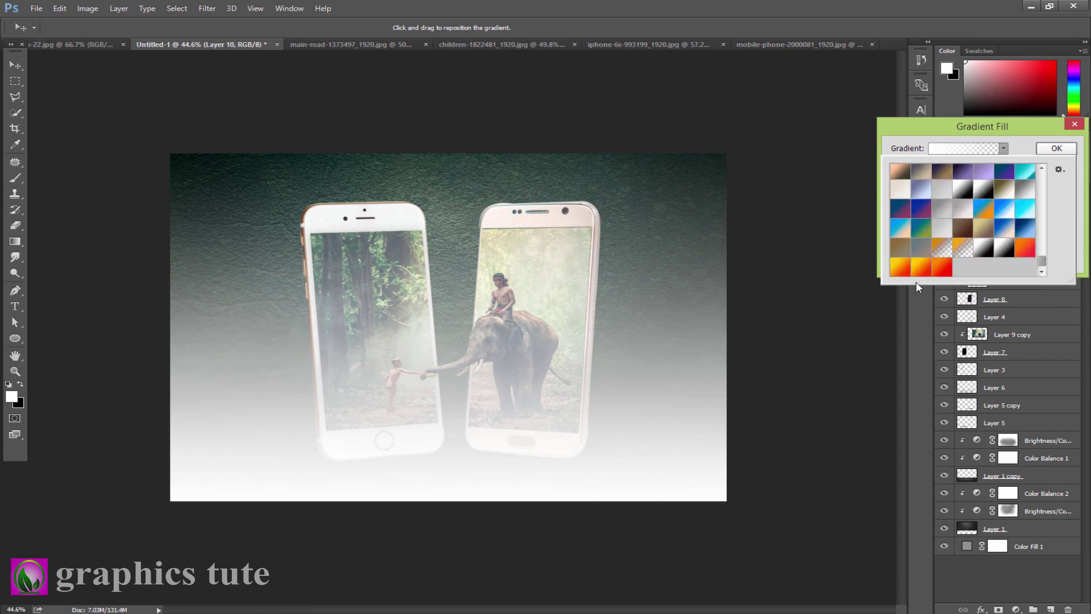
left_click(921, 233)
left_click(1019, 151)
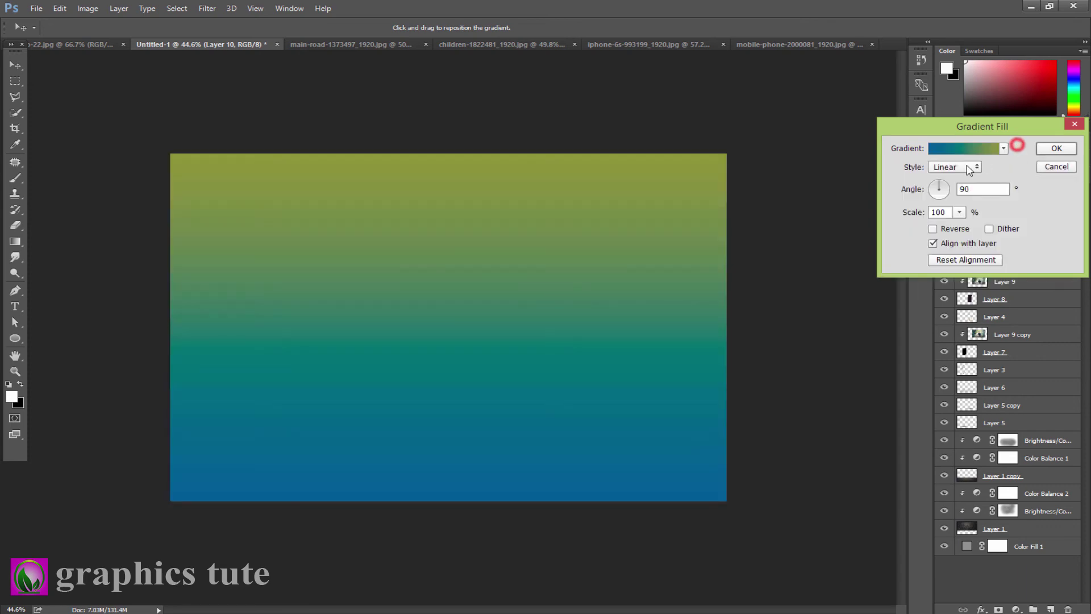
left_click(1056, 149)
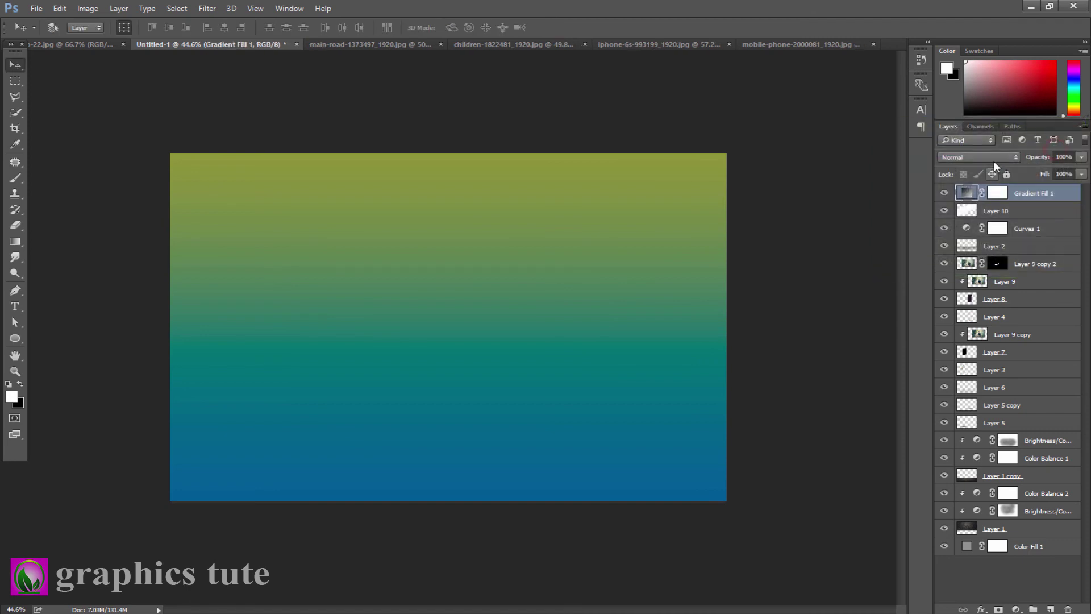
Blend the gradient fill in Soft Light mode at 49% opacity
left_click(992, 158)
left_click(964, 285)
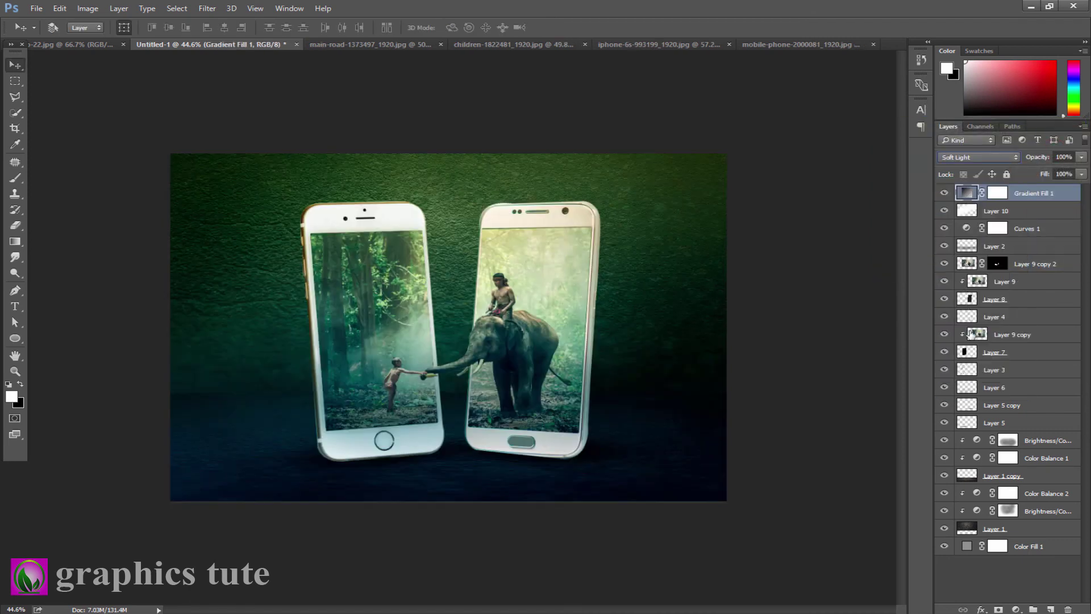
left_click_drag(1043, 160, 1021, 159)
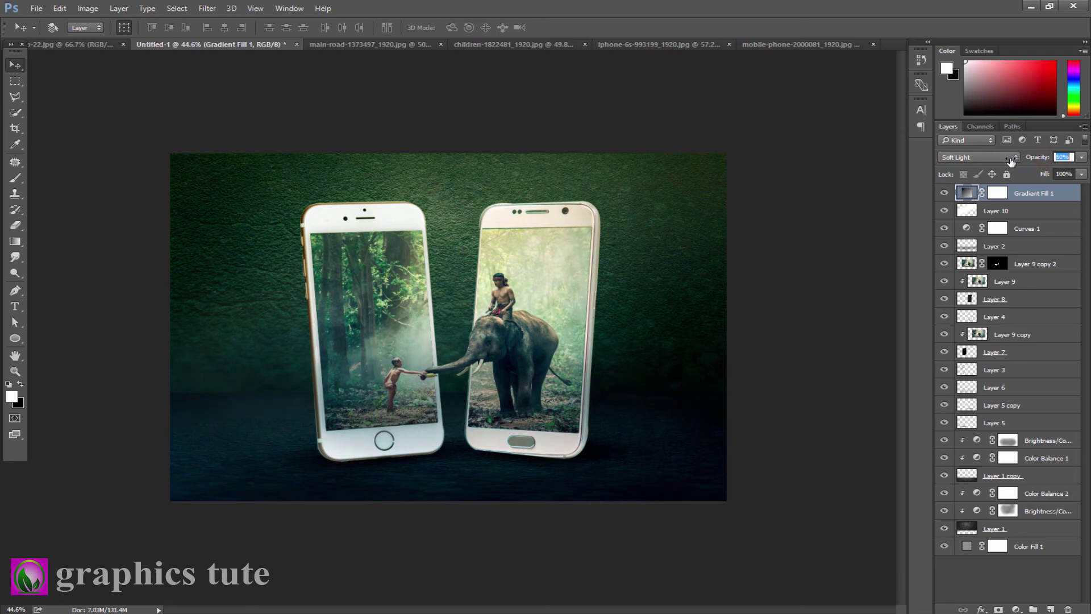
key("Return")
Zoom in on the composite and compare it with the reference image document
left_click(8, 371)
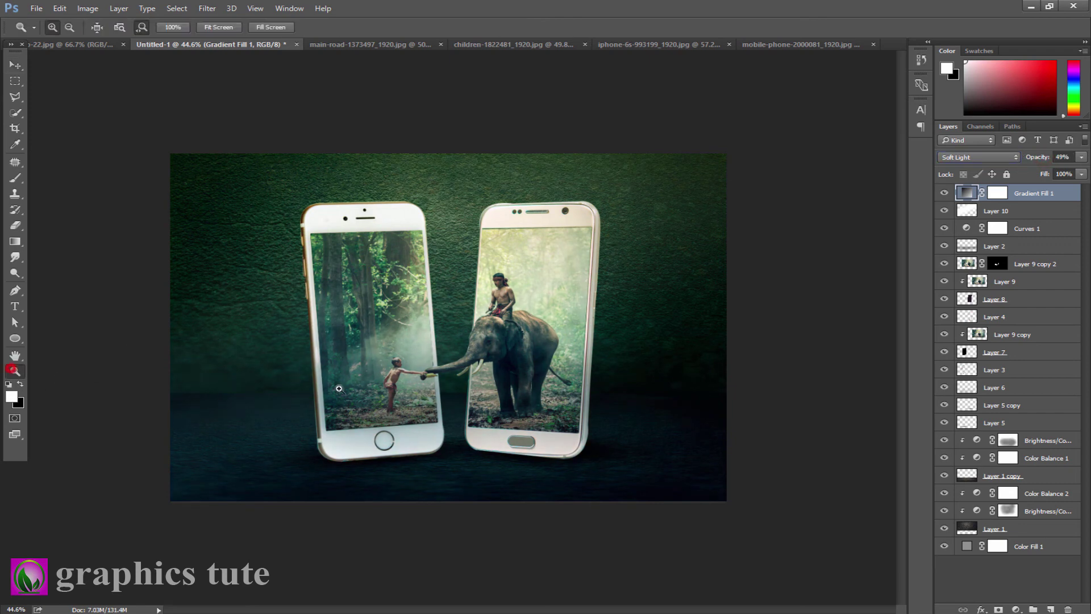
left_click_drag(459, 339, 486, 383)
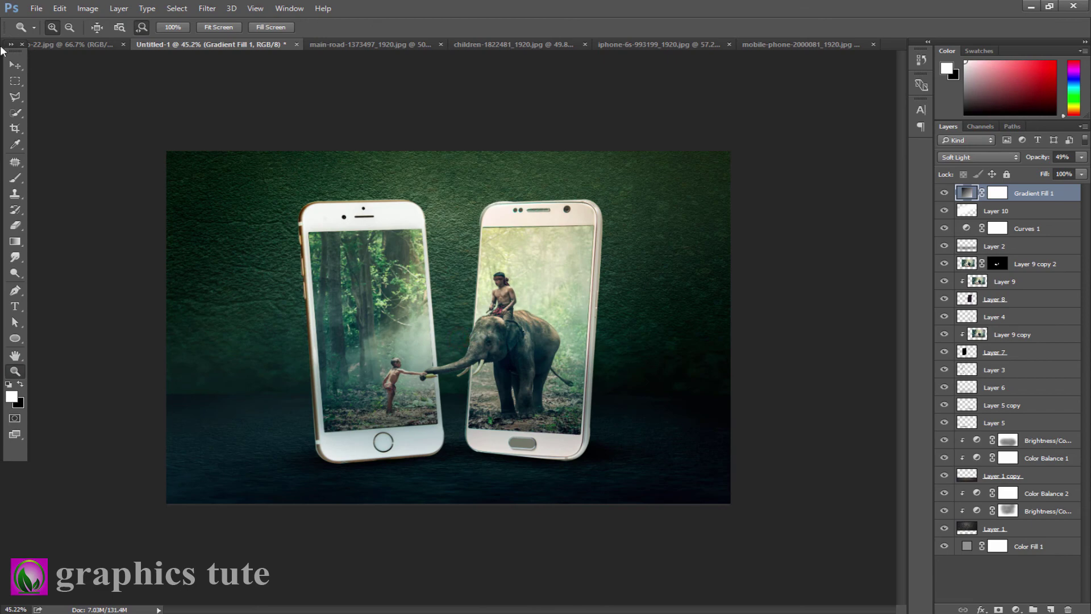
left_click(14, 66)
left_click(54, 43)
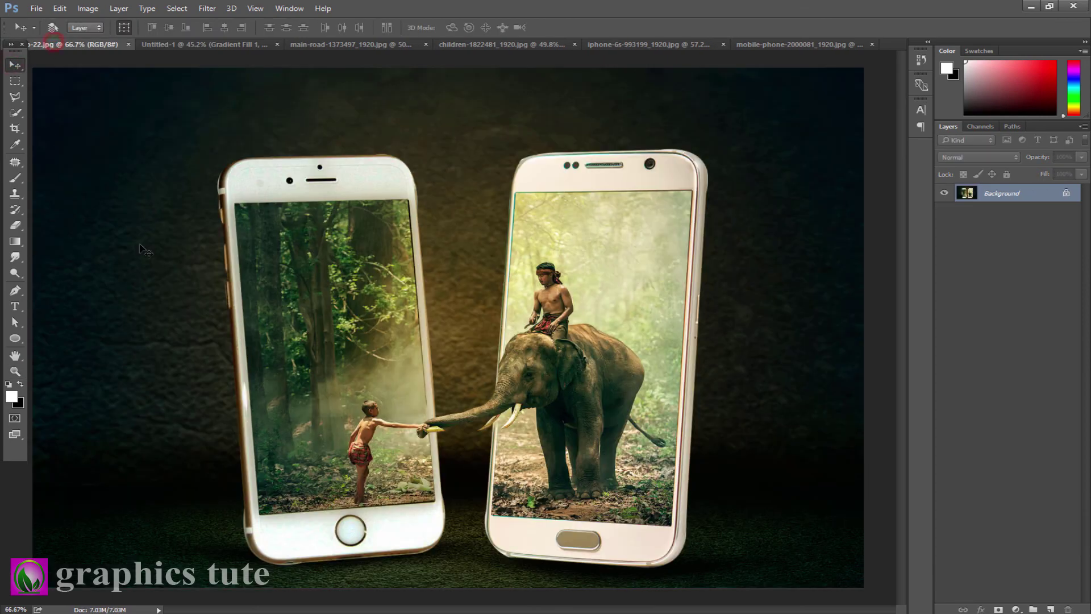
left_click(207, 42)
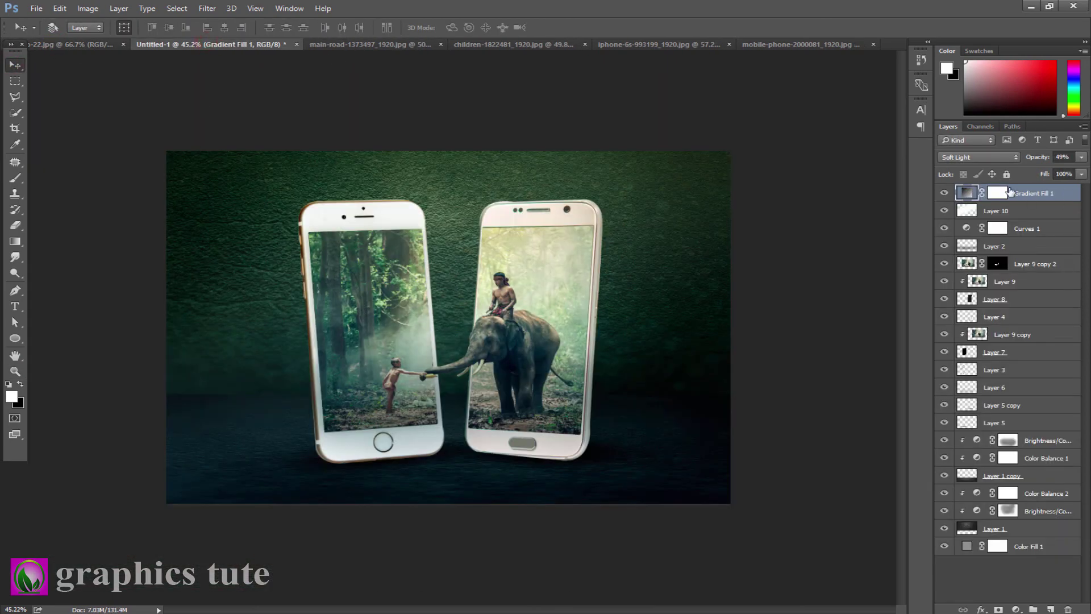
Add a Color Balance layer with Cyan-Red +14 and Magenta-Green +6
left_click(1016, 610)
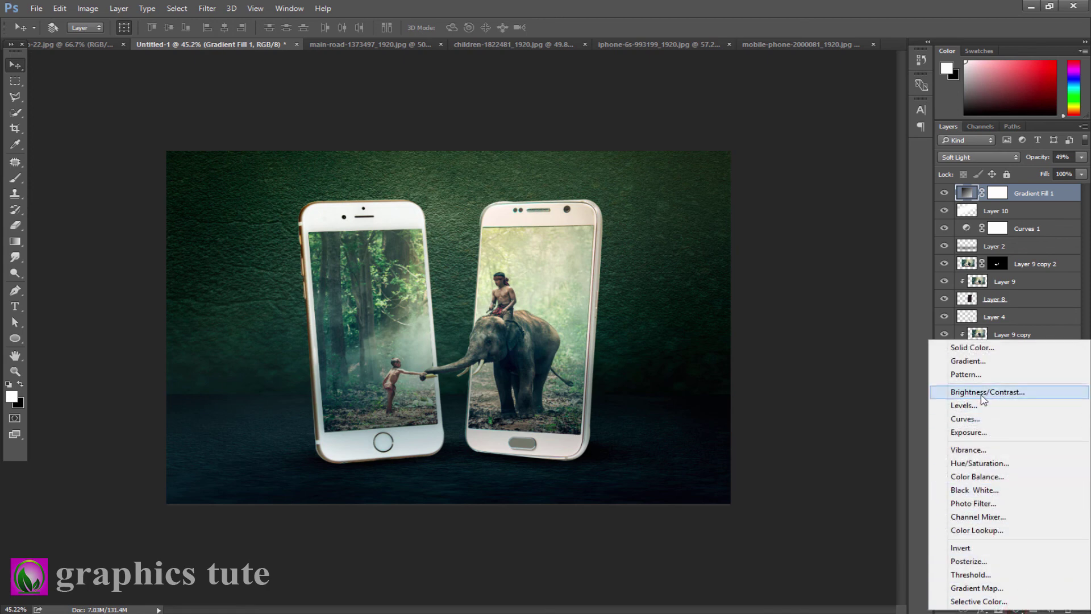
left_click(978, 476)
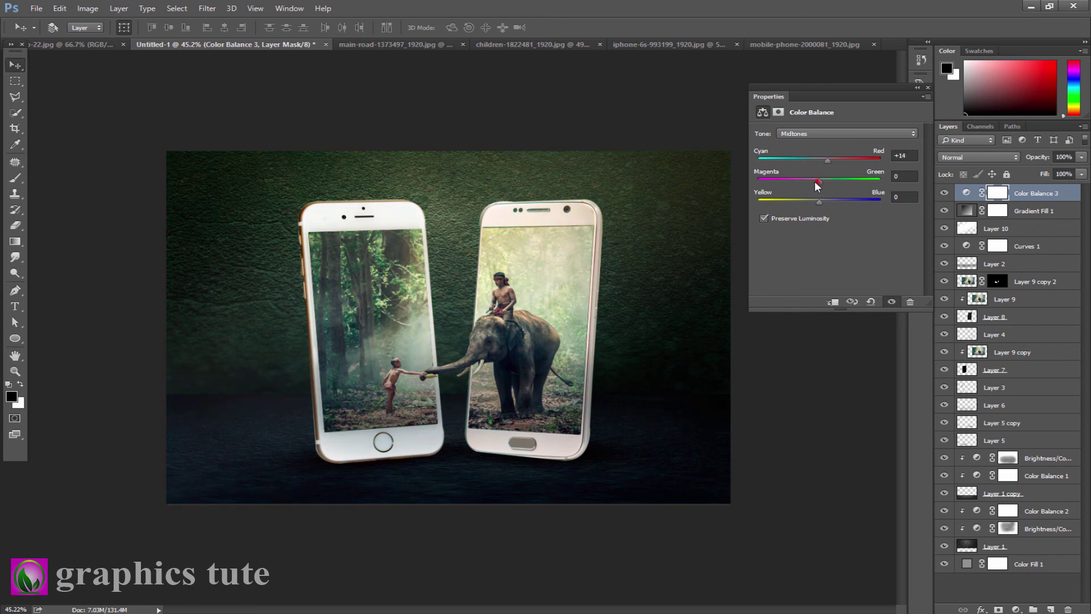
mouse_move(819, 180)
left_mouse_down()
mouse_move(833, 203)
mouse_move(821, 200)
left_mouse_up()
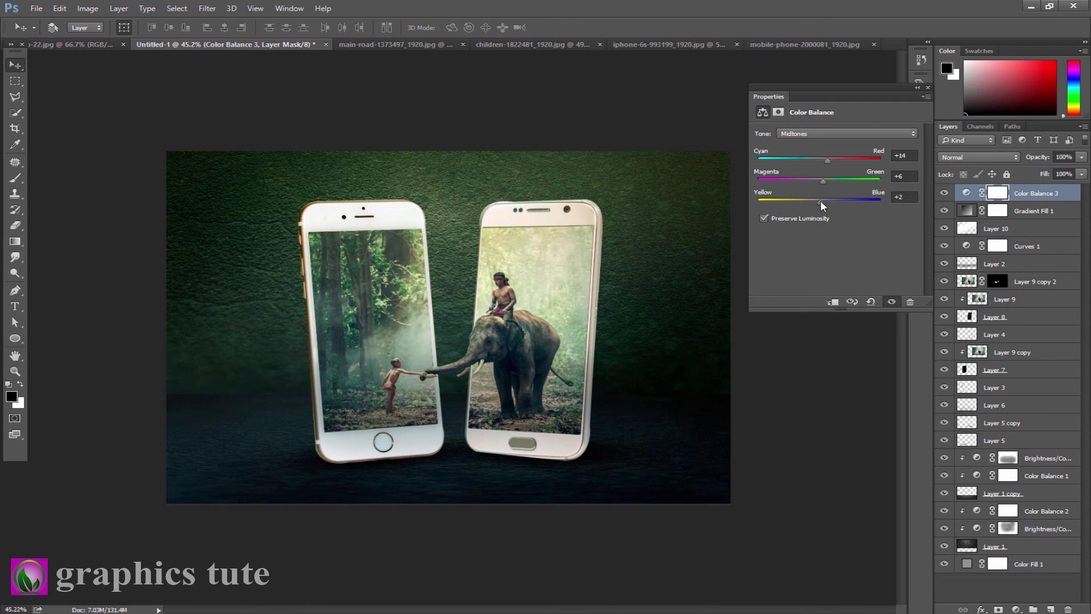
left_click(925, 86)
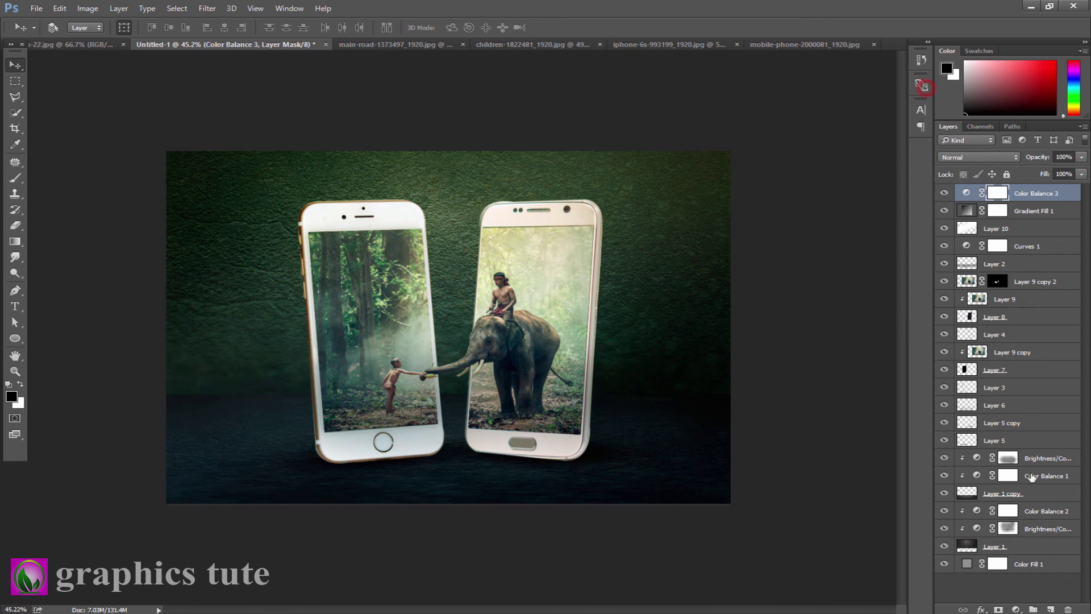
Add a Curves layer lowering the Red curve slightly and pulling the Blue curve down
left_click(1016, 609)
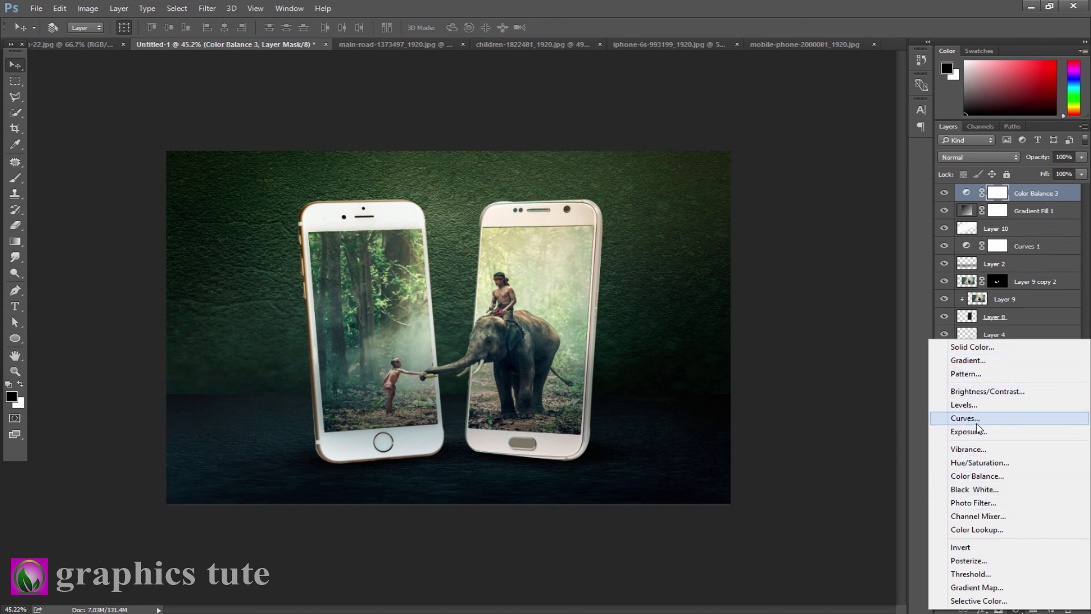
left_click(977, 419)
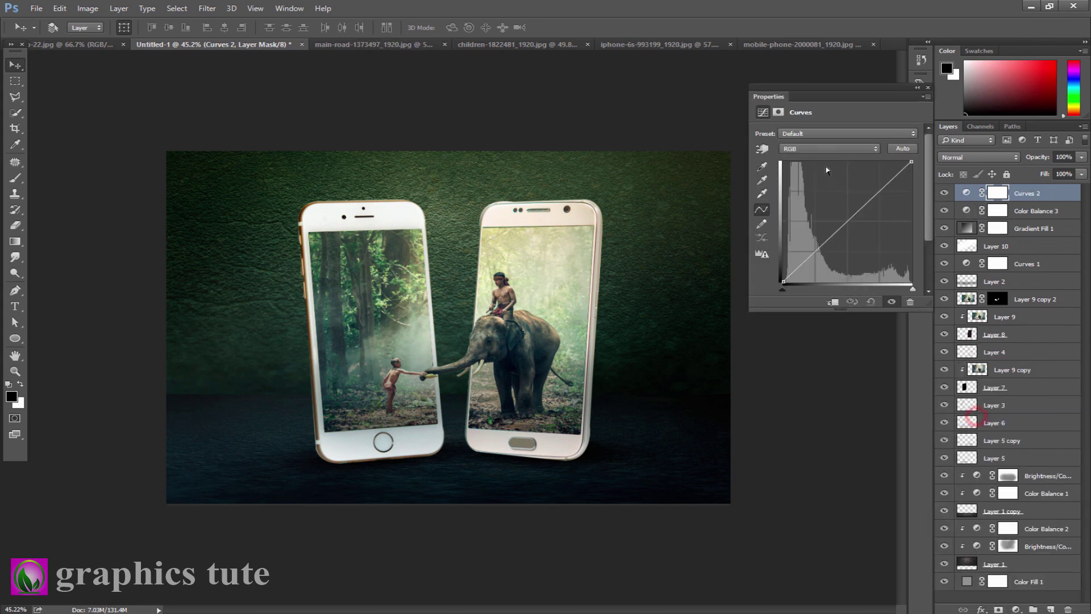
left_click(837, 149)
left_click_drag(848, 220, 847, 216)
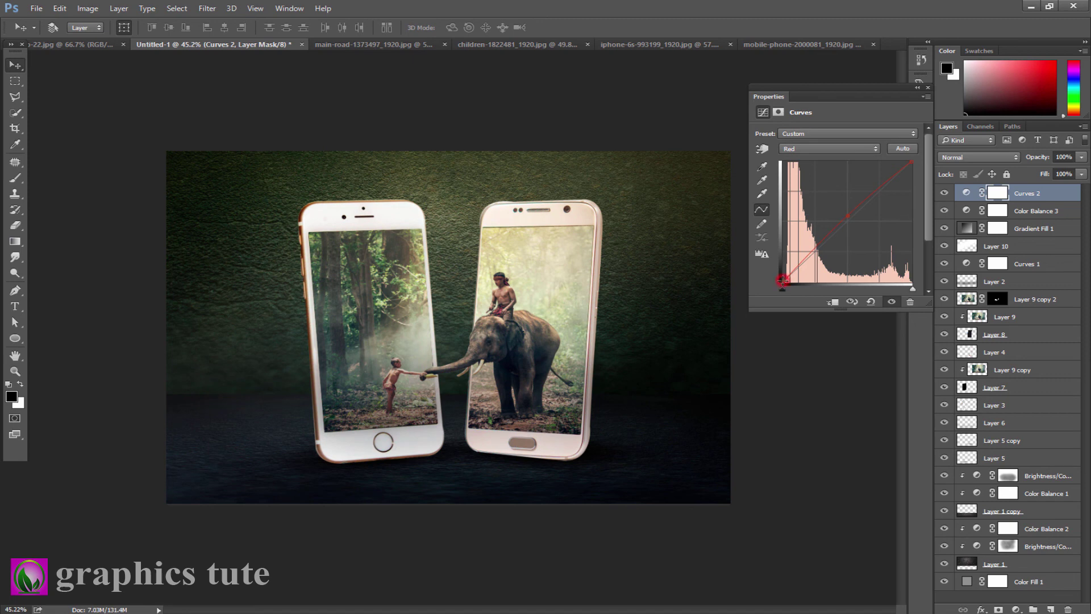
left_click_drag(782, 280, 780, 279)
left_click(843, 150)
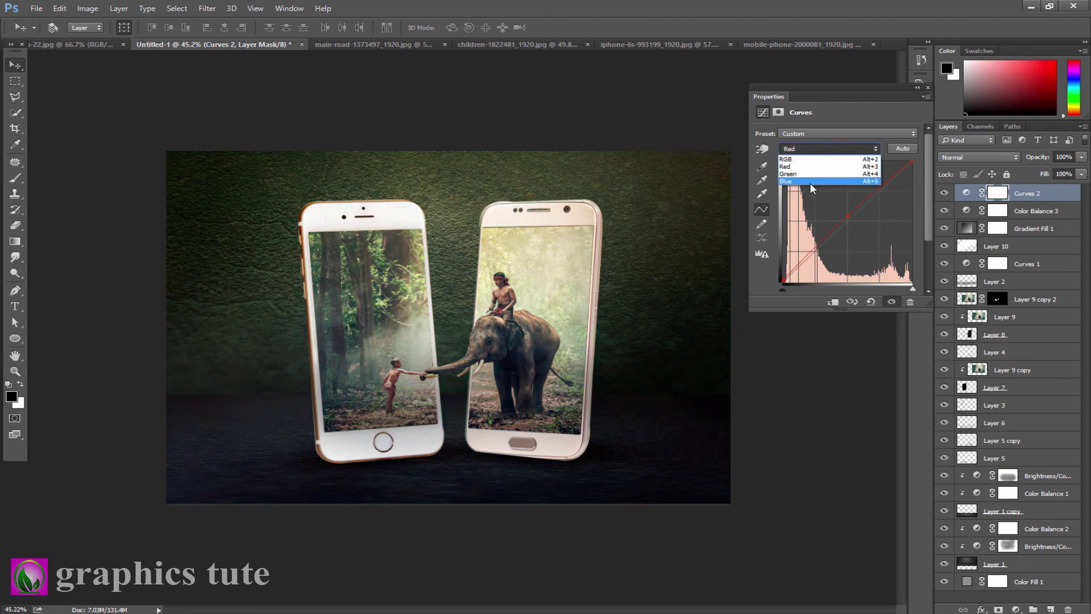
left_click(814, 180)
left_click_drag(848, 217, 853, 224)
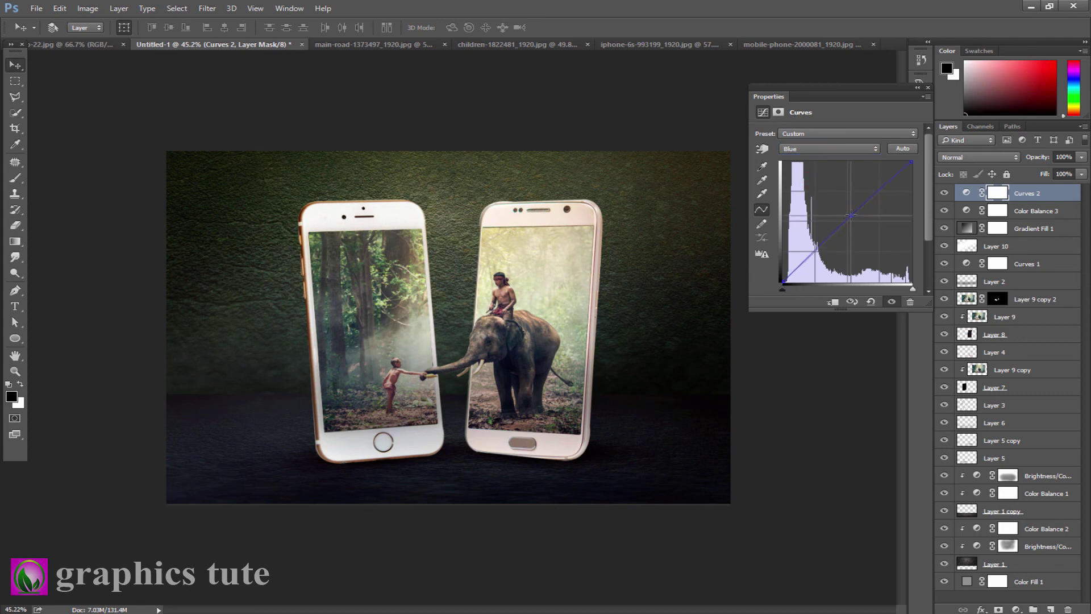
left_click(917, 88)
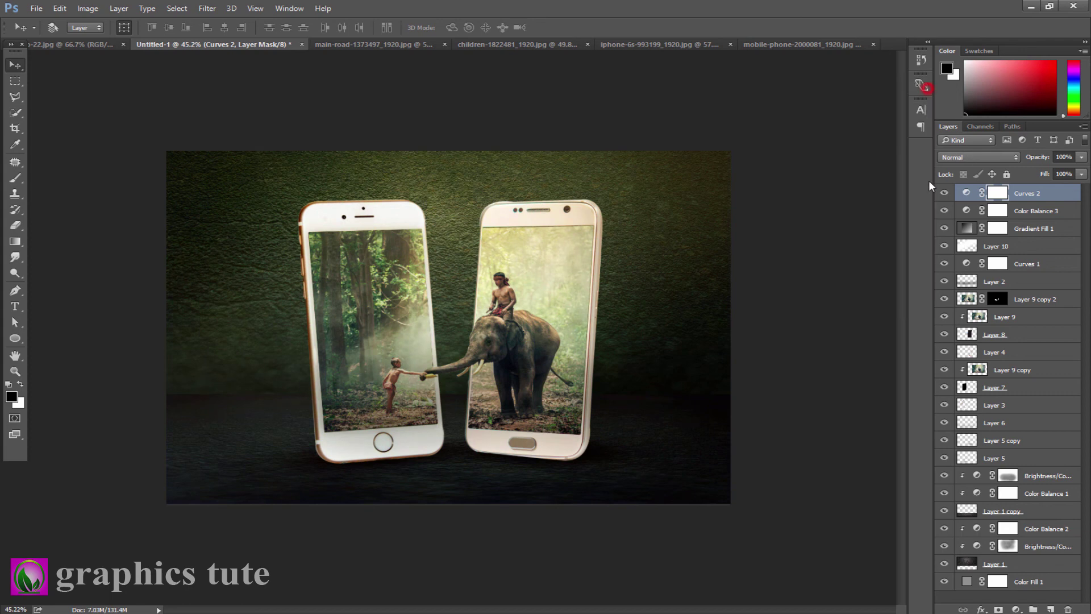
Stamp all visible layers into a new top layer blended as Vivid Light
left_click(945, 193)
left_click(1051, 609)
key("ctrl+shift+alt+e")
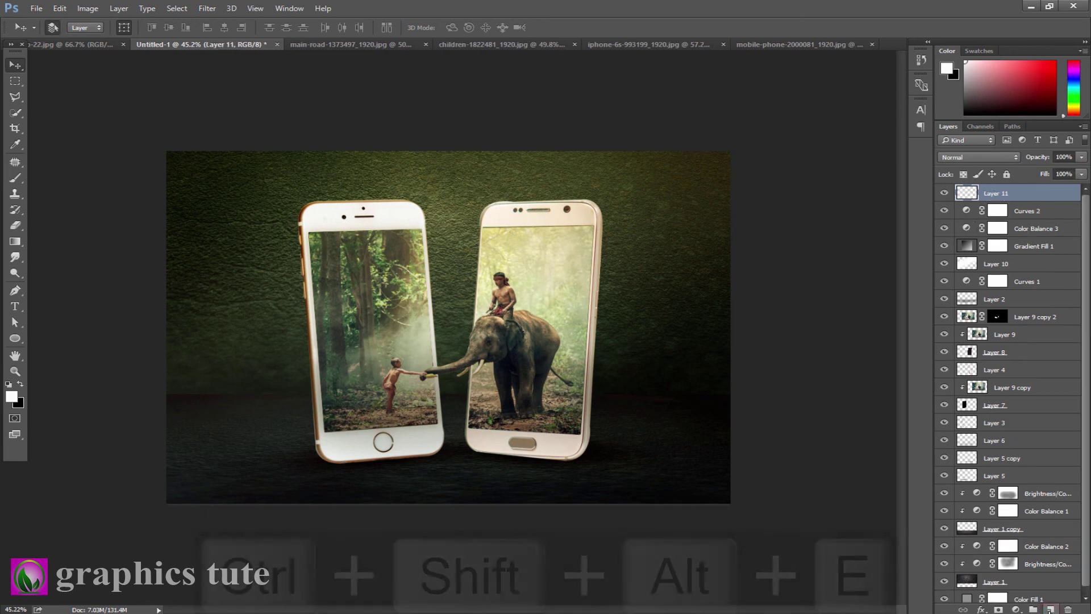
left_click(987, 159)
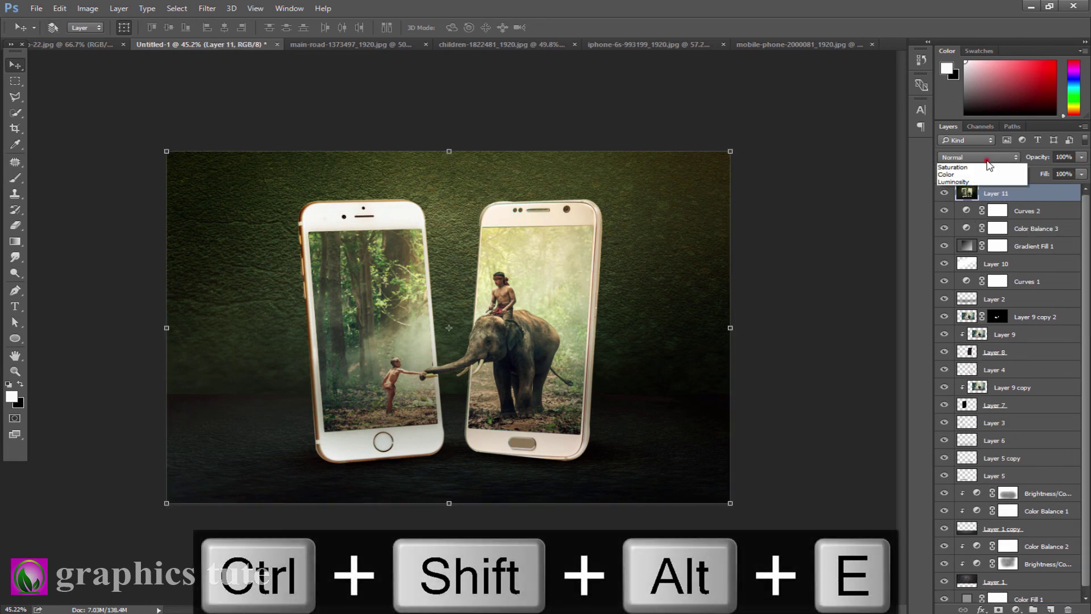
left_click(977, 305)
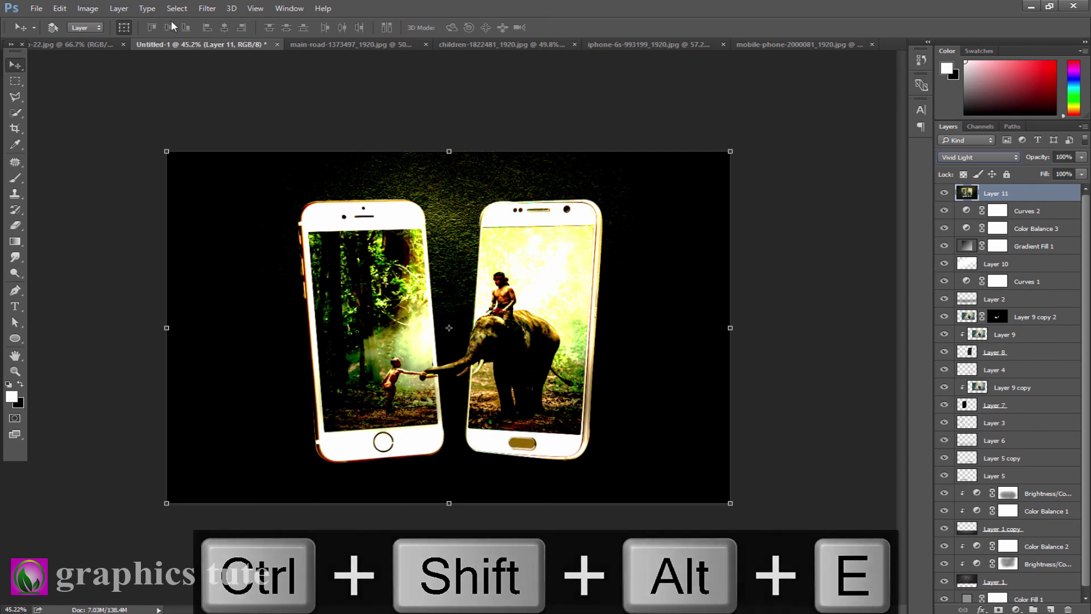
Apply High Pass at 0.8 pixel radius and compare the sharpening on the trunk
left_click(207, 8)
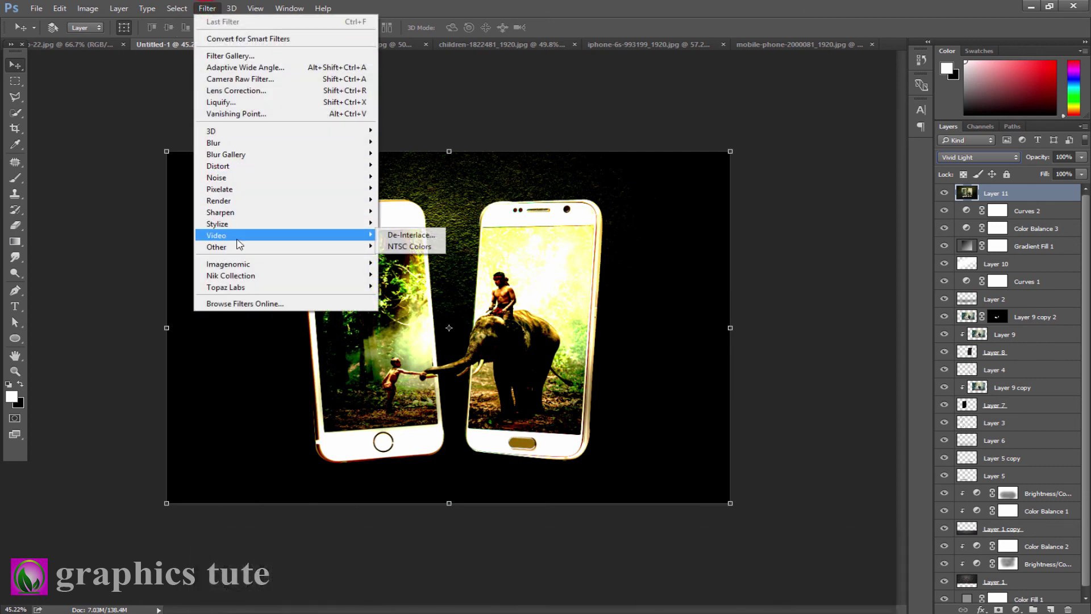
mouse_move(216, 247)
left_click(405, 258)
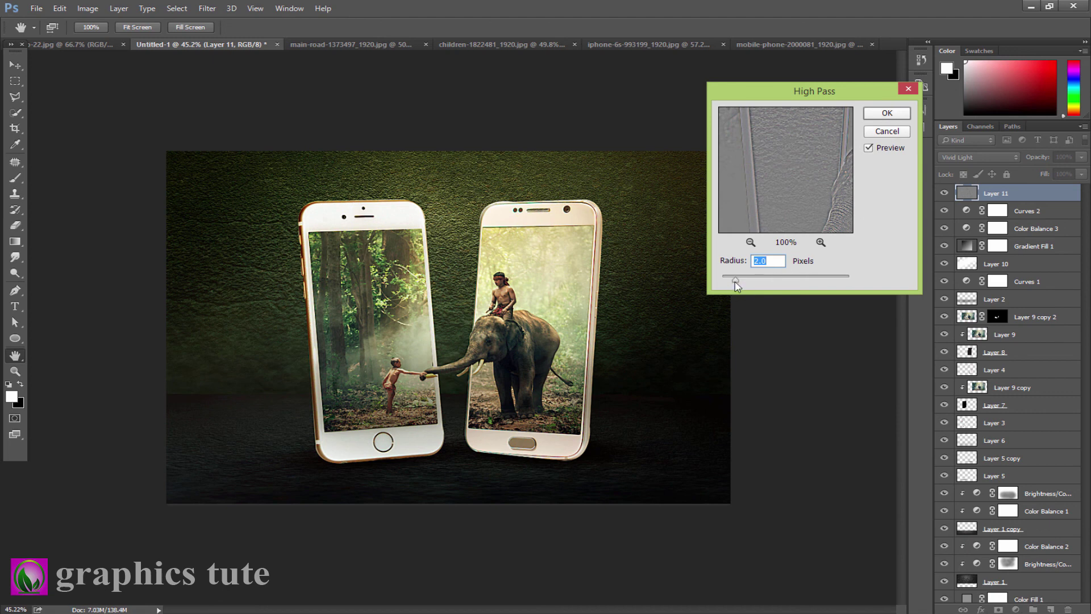
left_click_drag(735, 280, 728, 280)
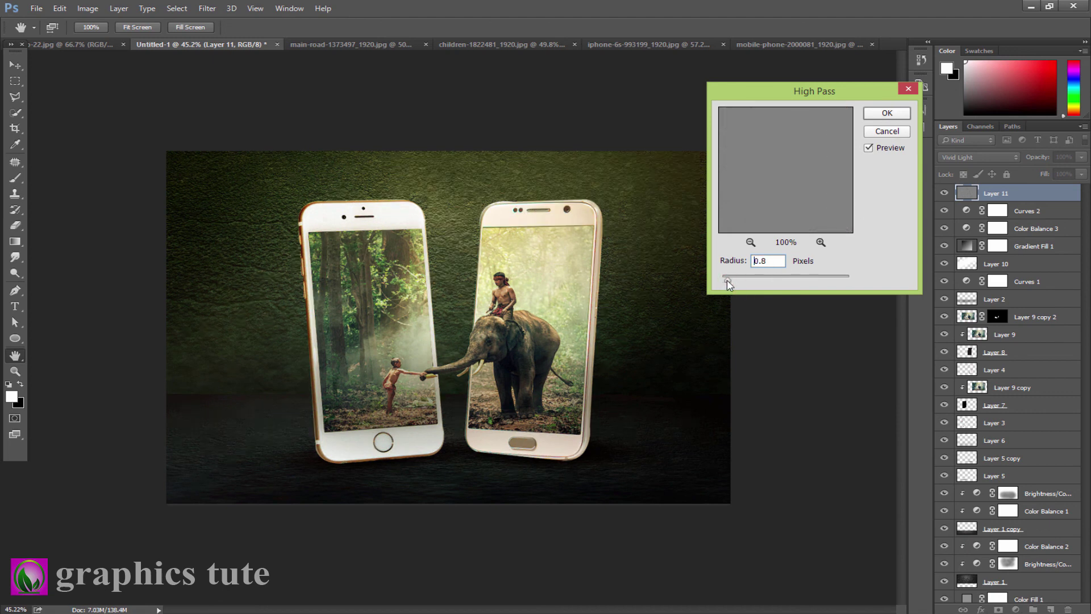
left_click(887, 112)
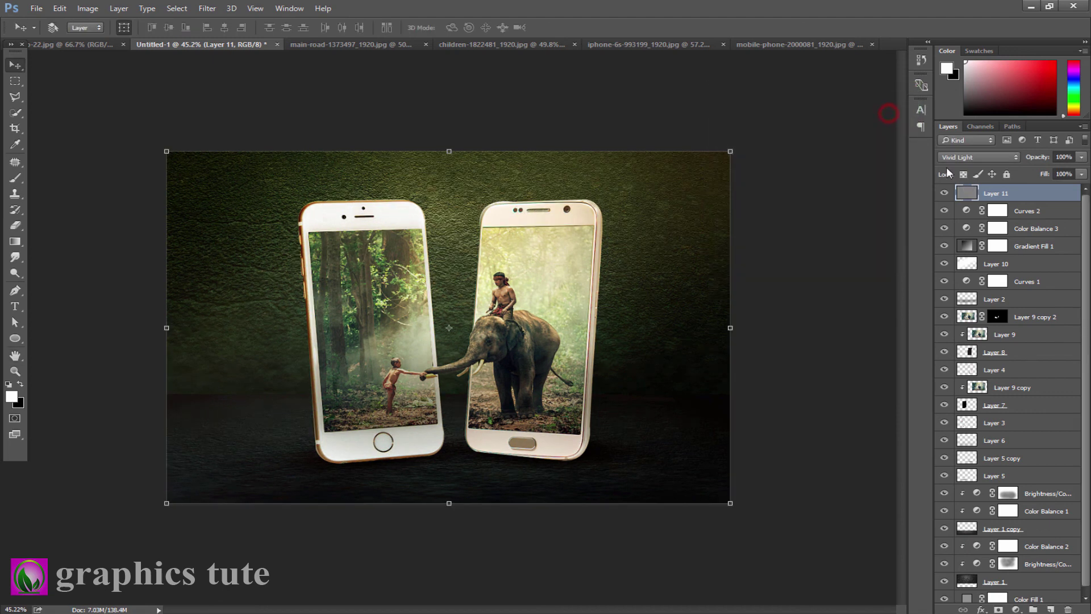
left_click(942, 194)
left_click(943, 194)
left_click(15, 371)
left_click_drag(456, 376, 483, 421)
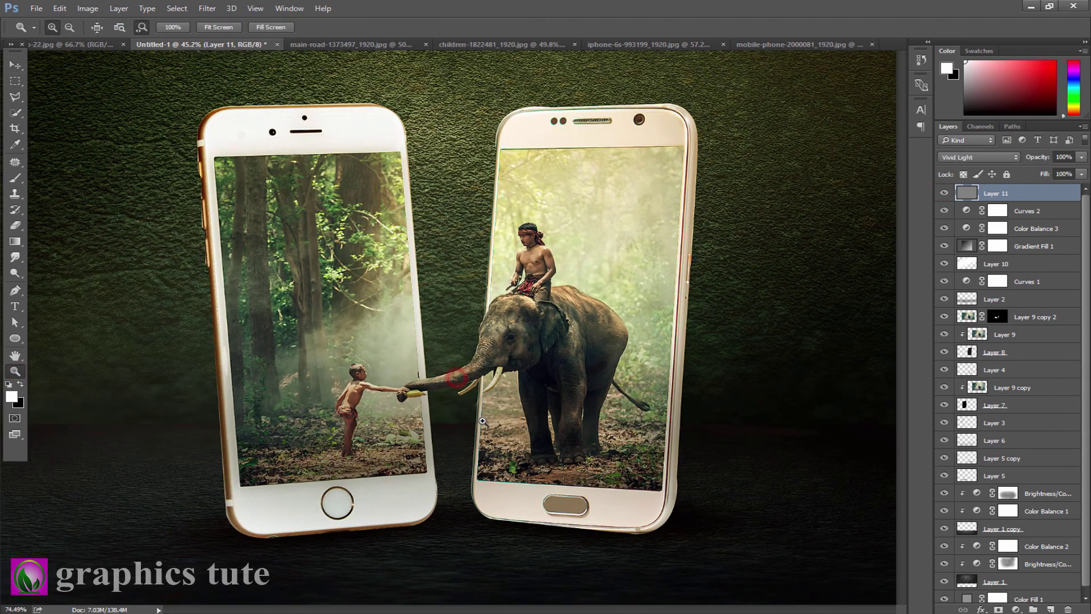